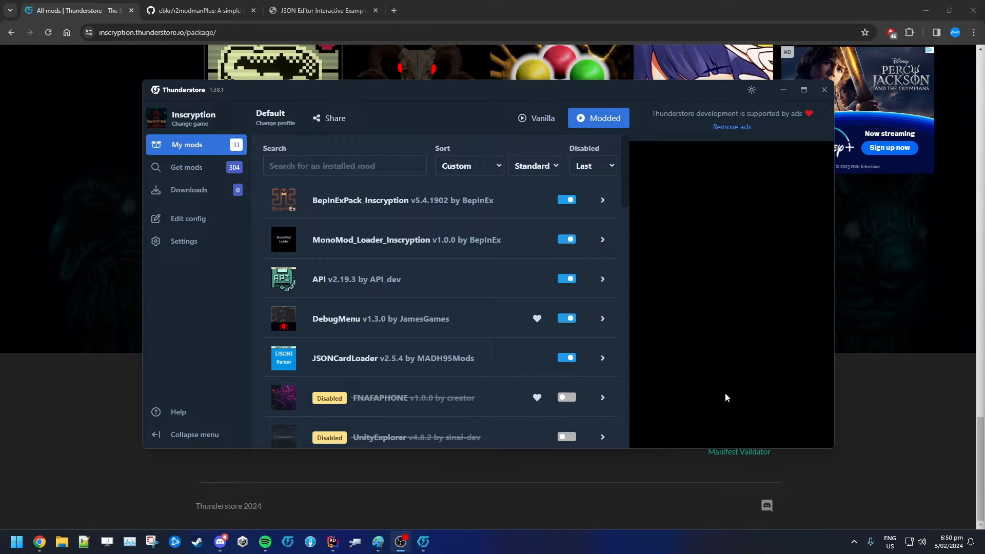
Open the jsonloader channel's pinned messages in Discord and read through the list of JSONLoader generators
click(219, 548)
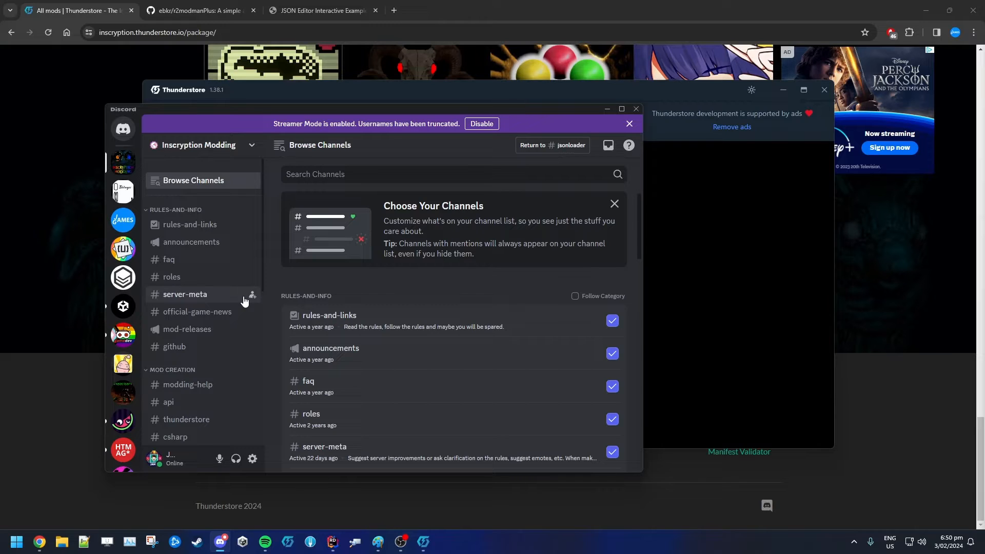
scroll(200, 246, down, 4)
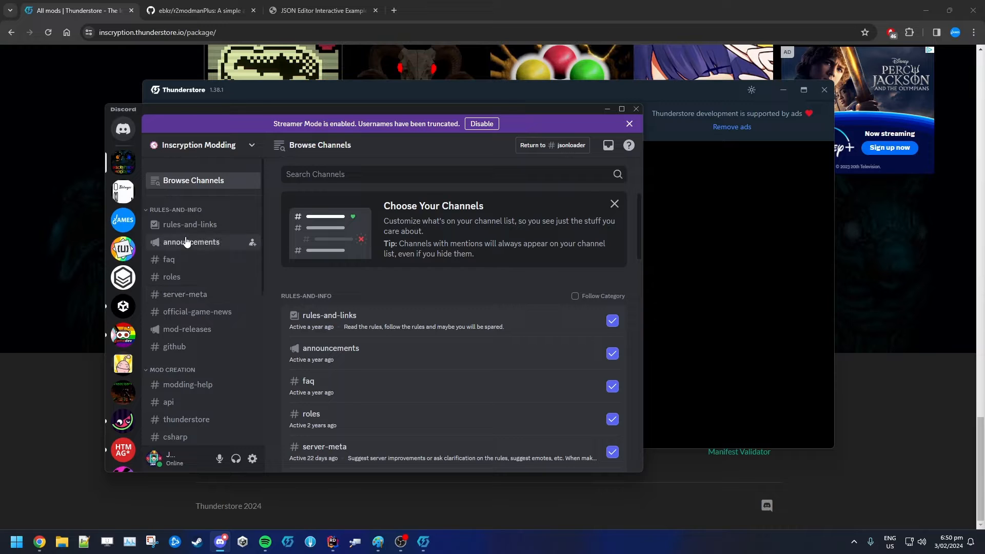
click(191, 356)
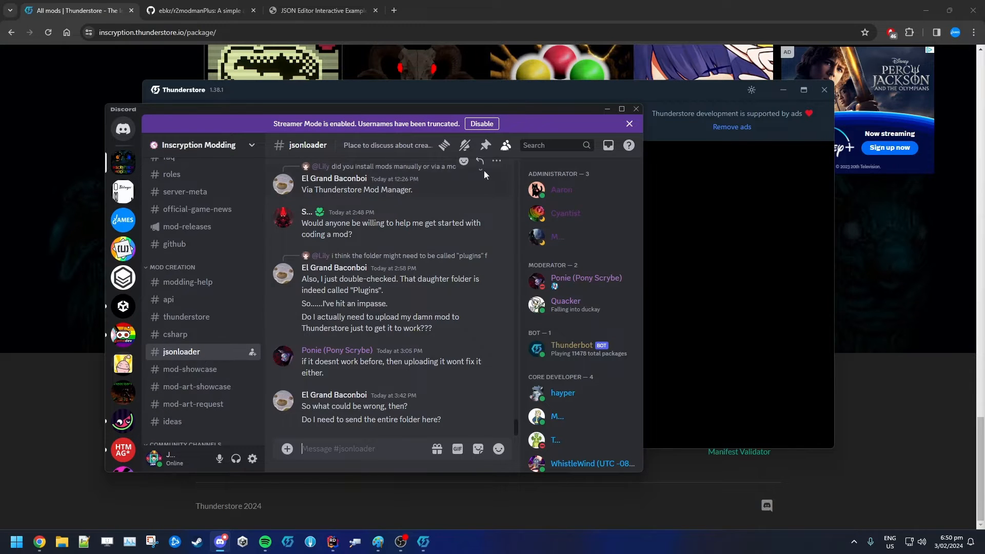
click(485, 147)
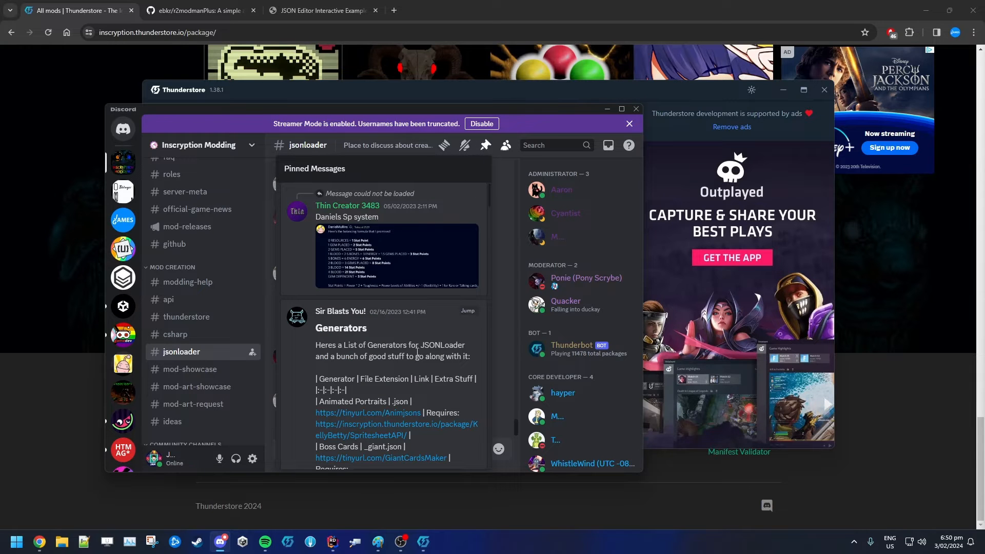
drag(642, 266, 869, 267)
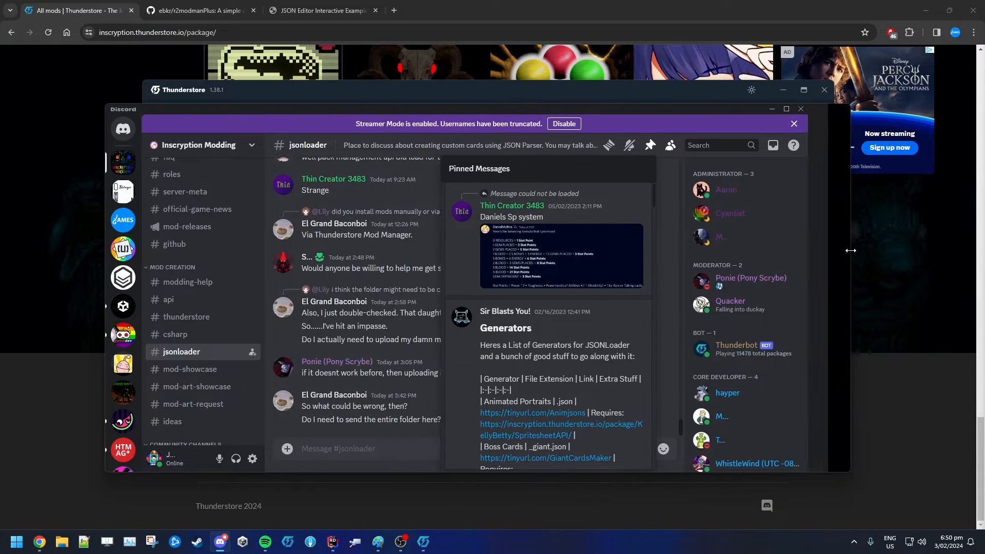
scroll(616, 312, down, 2)
scroll(616, 313, down, 2)
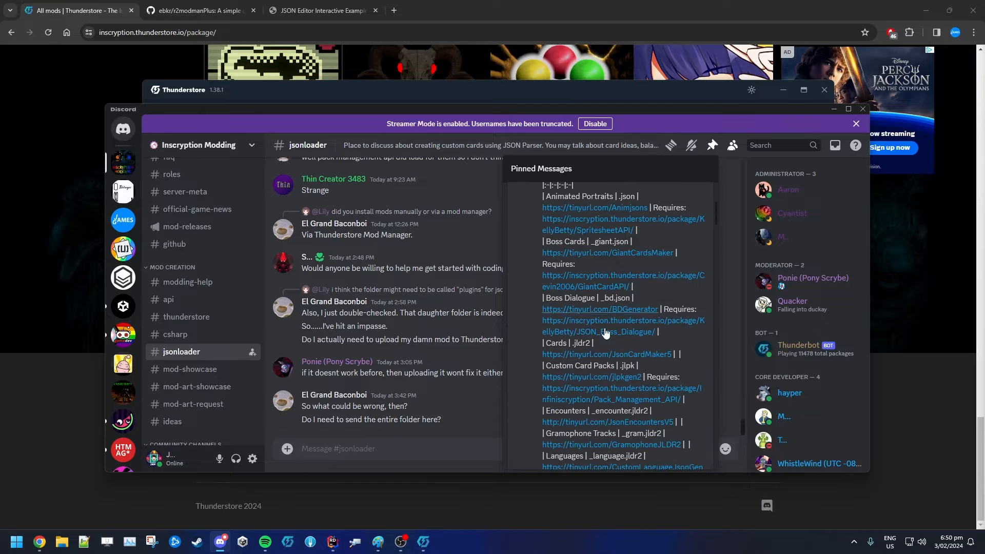
scroll(615, 404, down, 5)
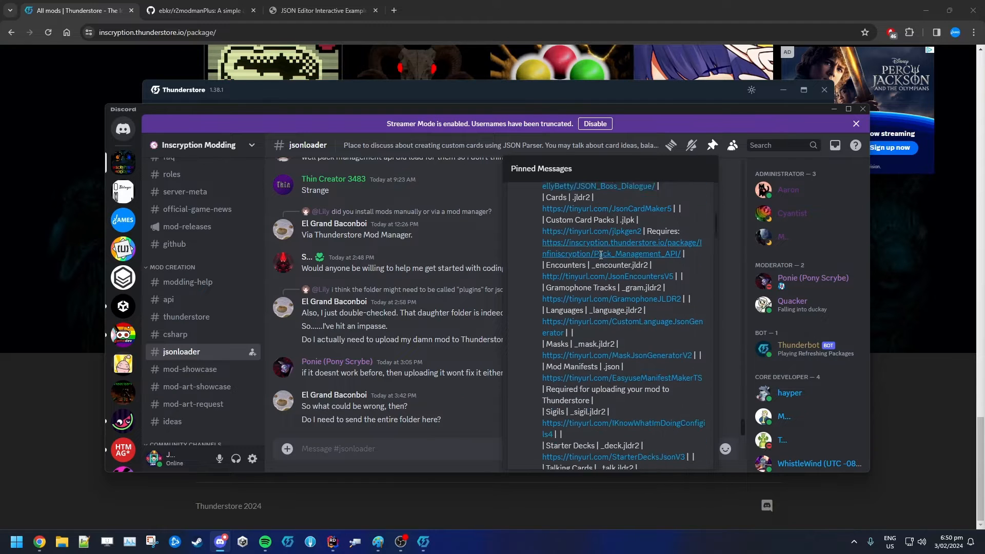
scroll(601, 385, down, 4)
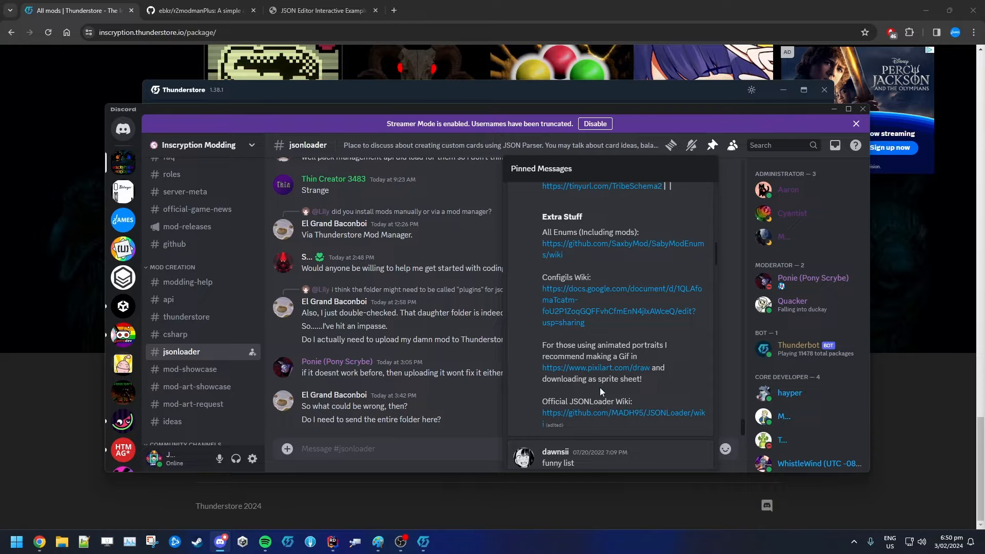
scroll(600, 385, up, 8)
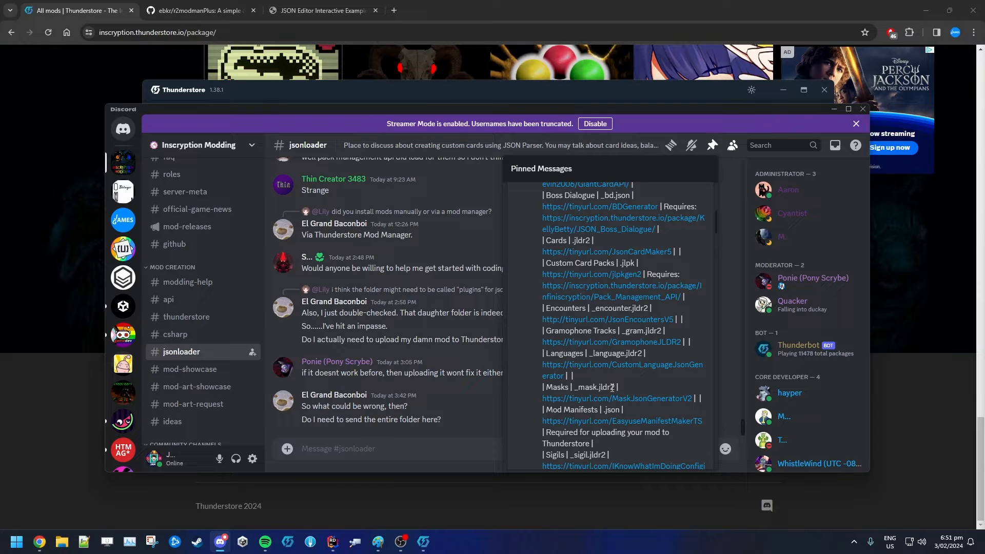
Switch to Thunderstore and expand the JSONCardLoader mod entry to review its description, then collapse it
click(423, 541)
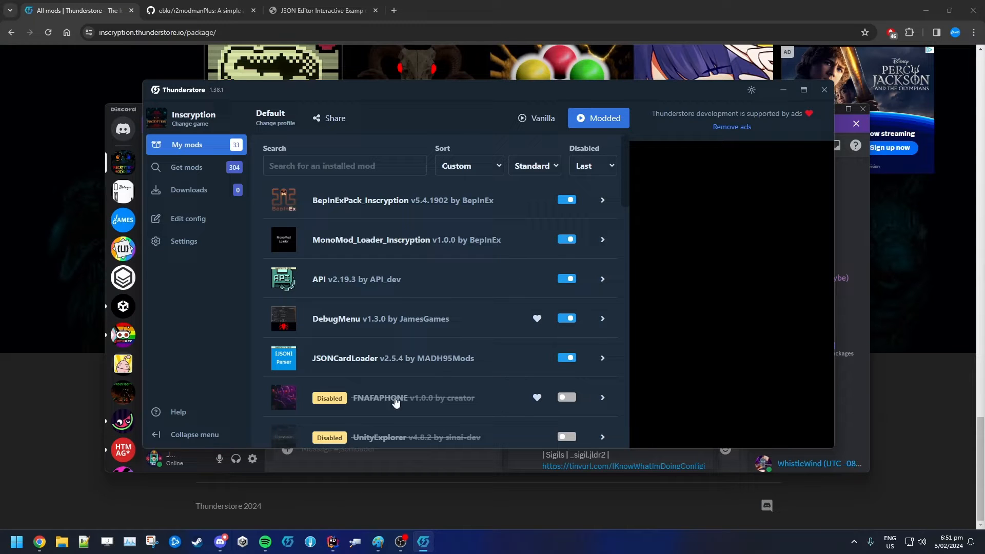
click(352, 366)
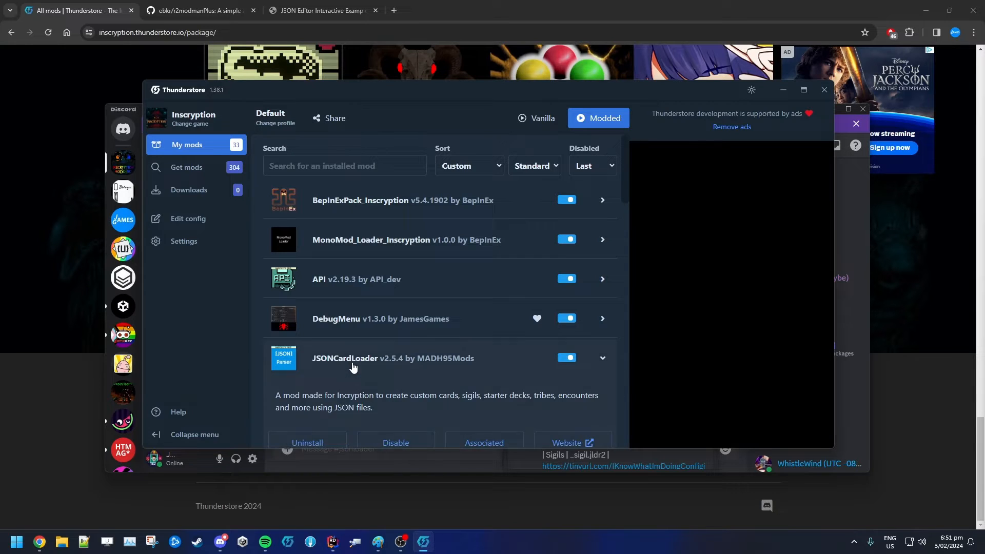
click(342, 368)
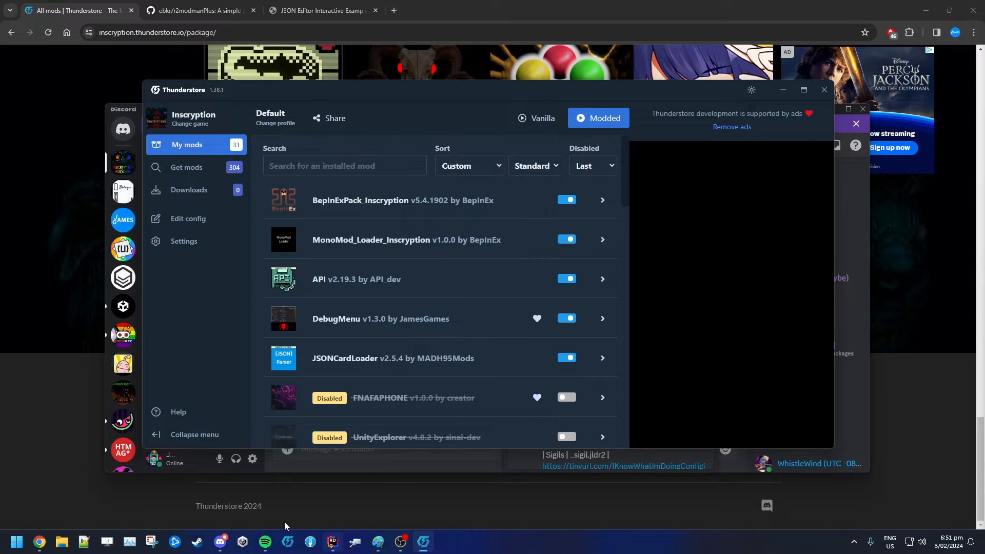
Return to the pinned generator list and open the JsonCardMaker5 card generator link, closing the older editor tab
click(221, 542)
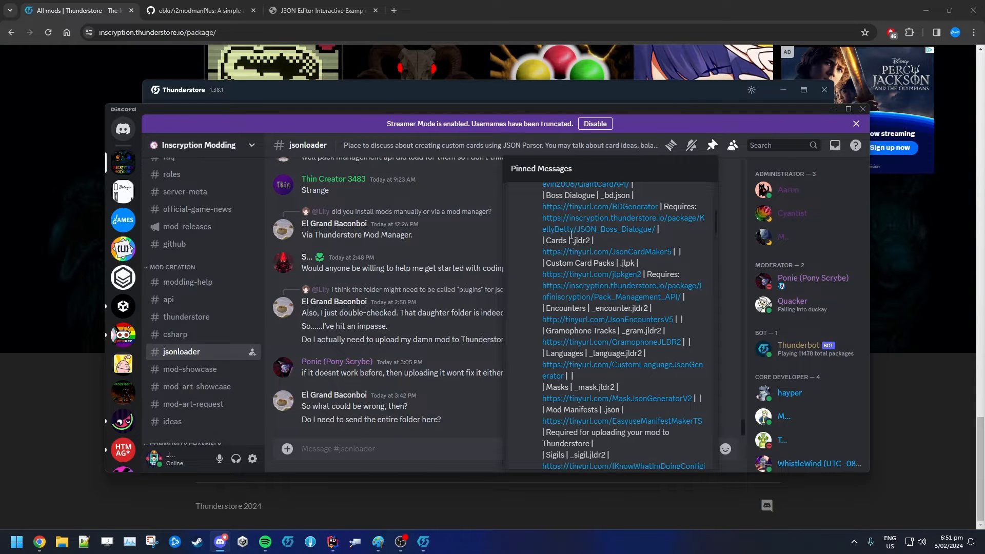
scroll(571, 235, up, 3)
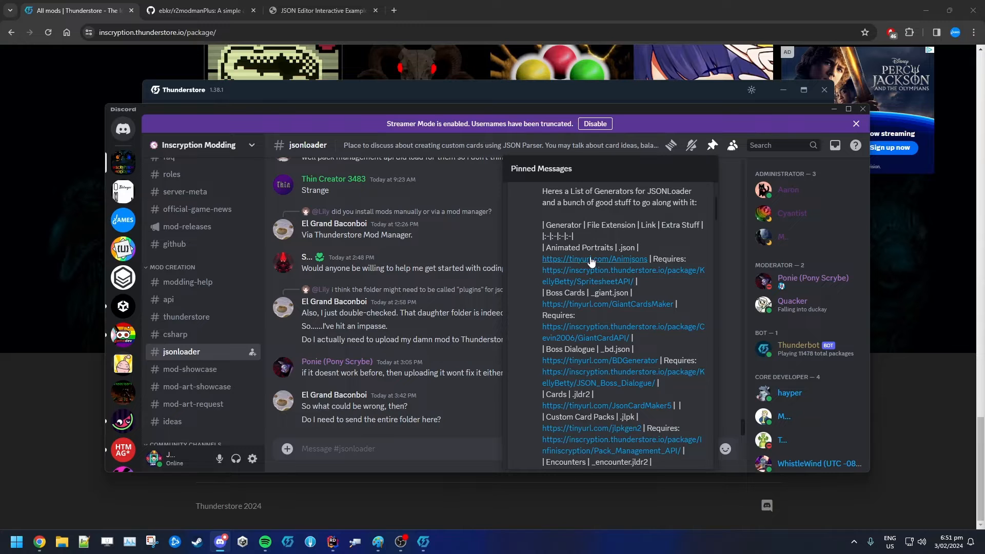
scroll(592, 262, up, 2)
scroll(595, 319, down, 3)
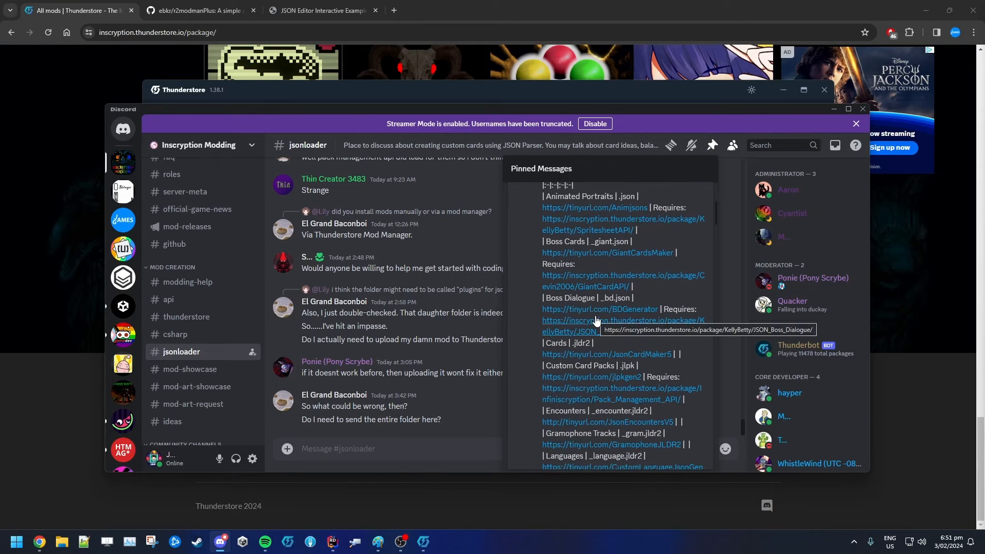
drag(542, 343, 607, 343)
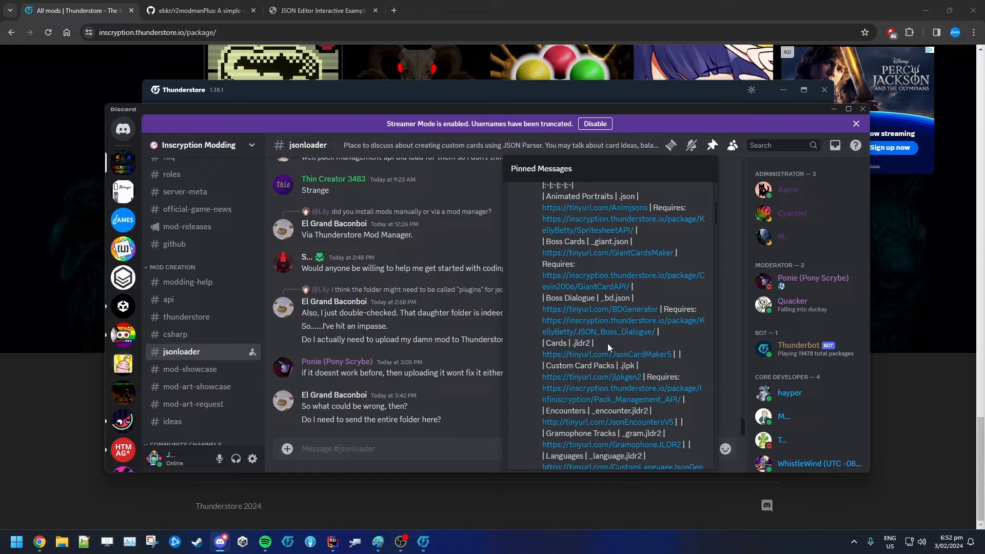
click(611, 353)
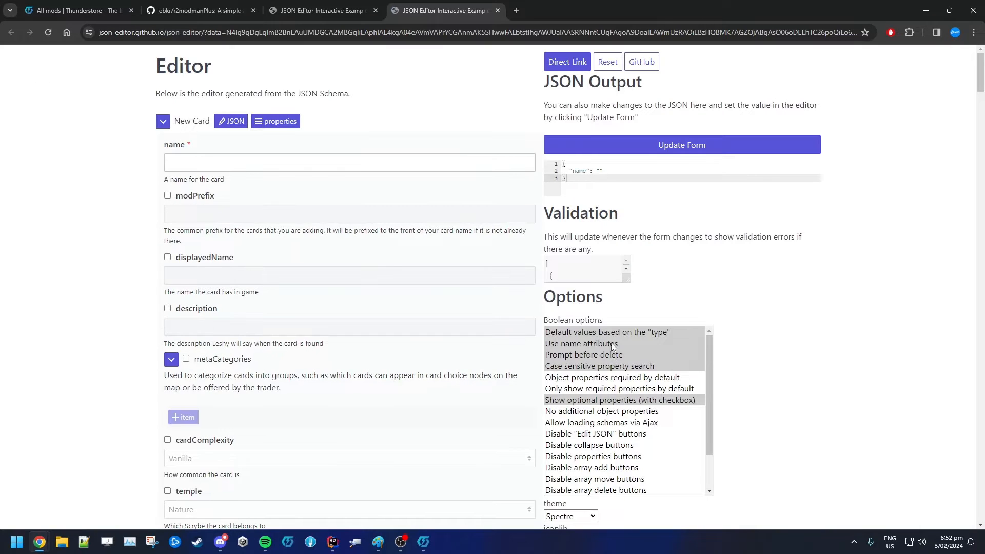
click(375, 10)
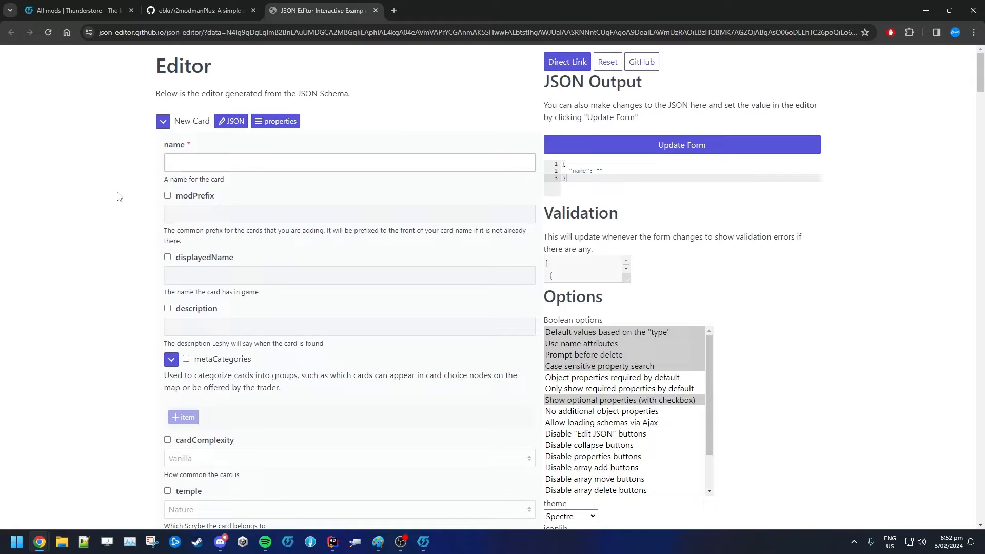
Scroll through the card editor form to review the available card properties
scroll(177, 162, down, 10)
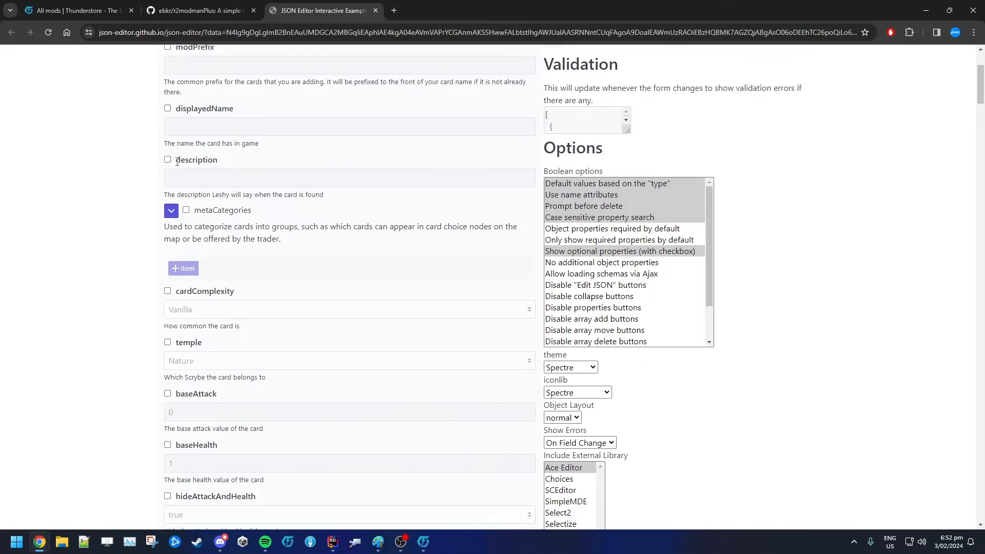
scroll(176, 164, down, 10)
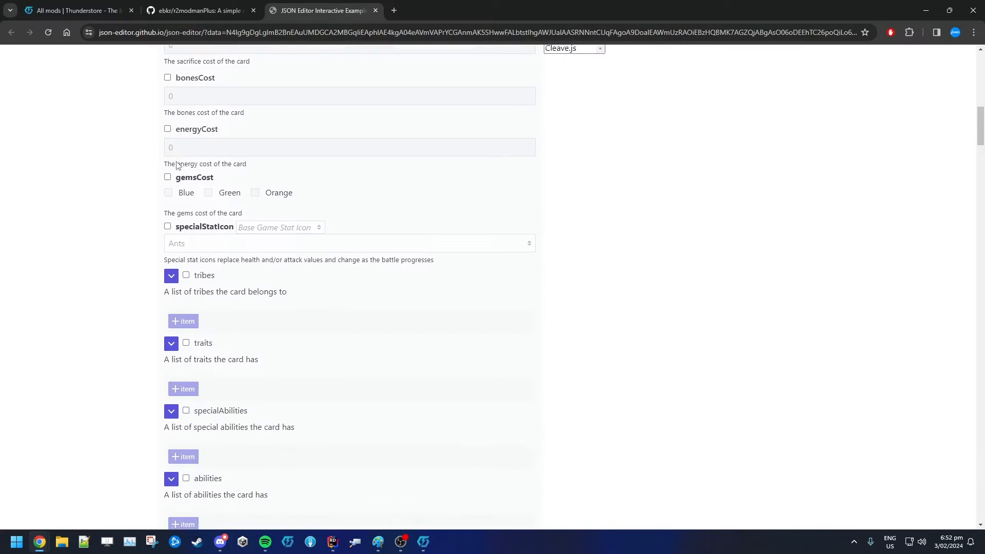
scroll(176, 164, down, 6)
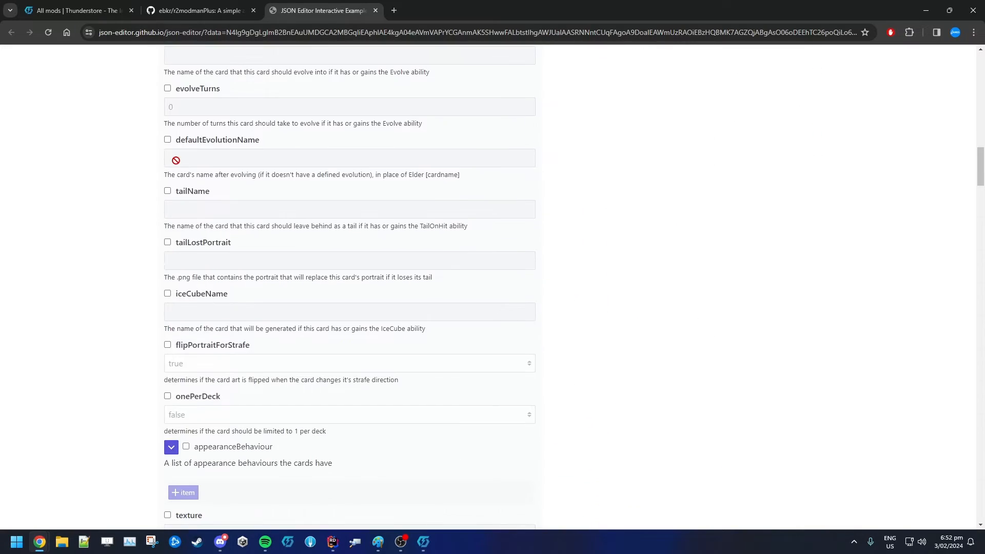
scroll(176, 160, down, 3)
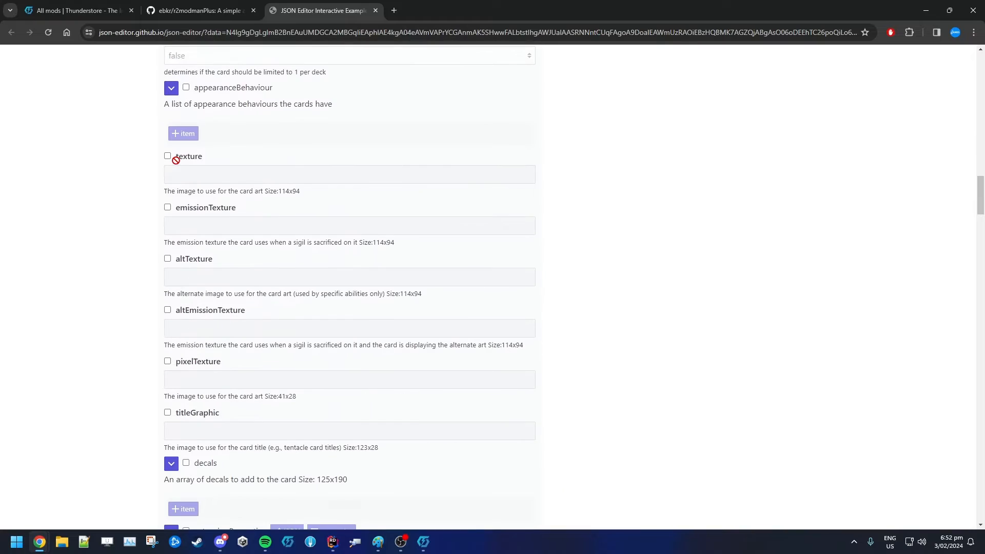
drag(167, 242, 407, 245)
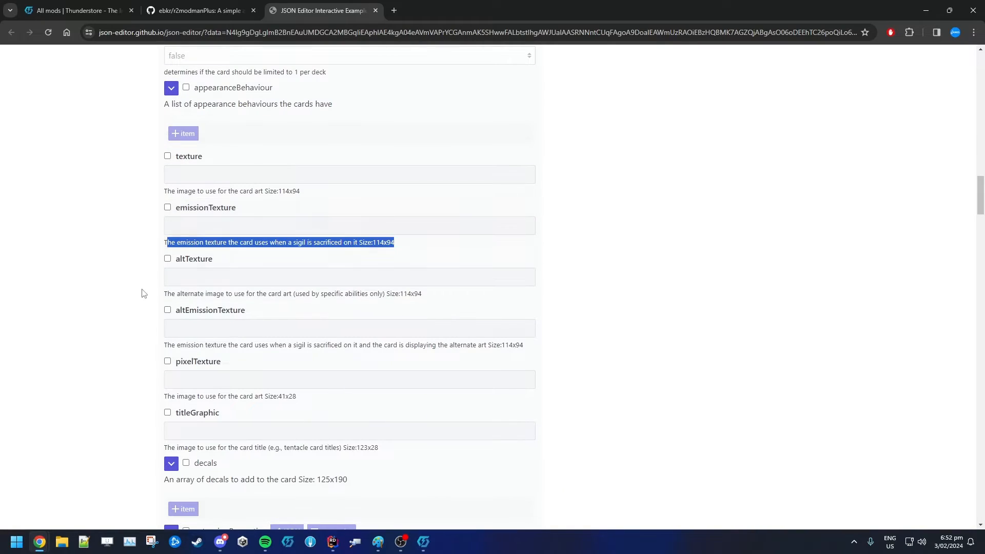
click(101, 227)
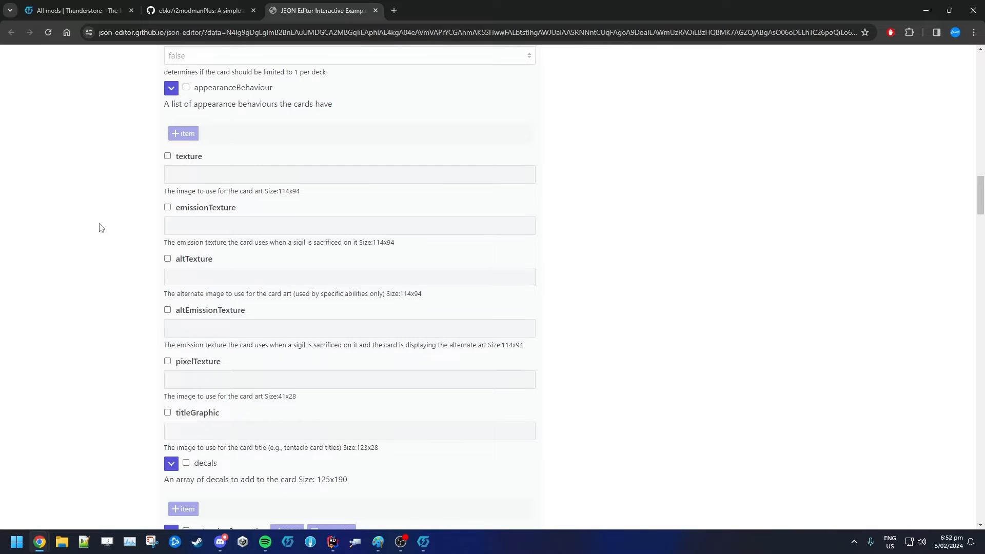
scroll(108, 345, up, 20)
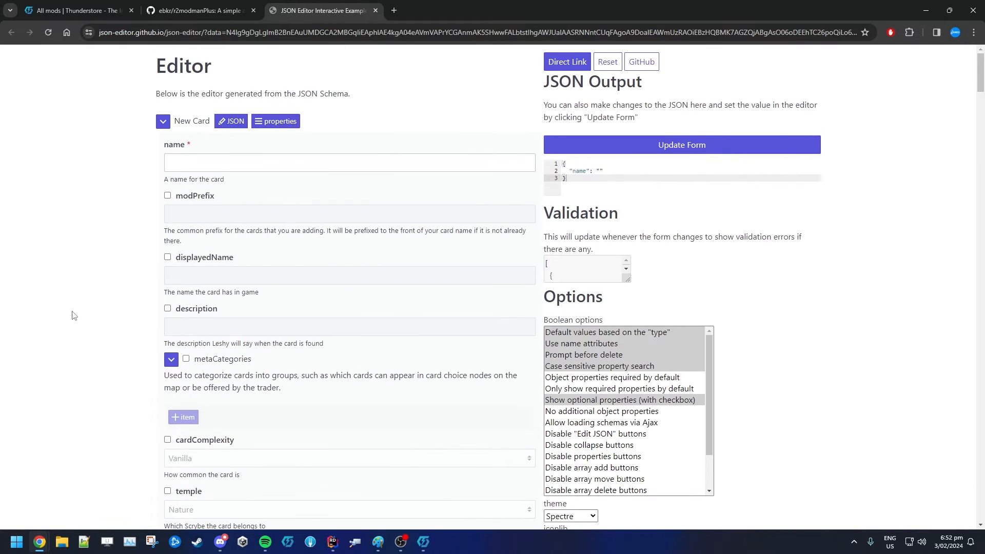
Set the card name to Urayuliling and copy it
click(214, 164)
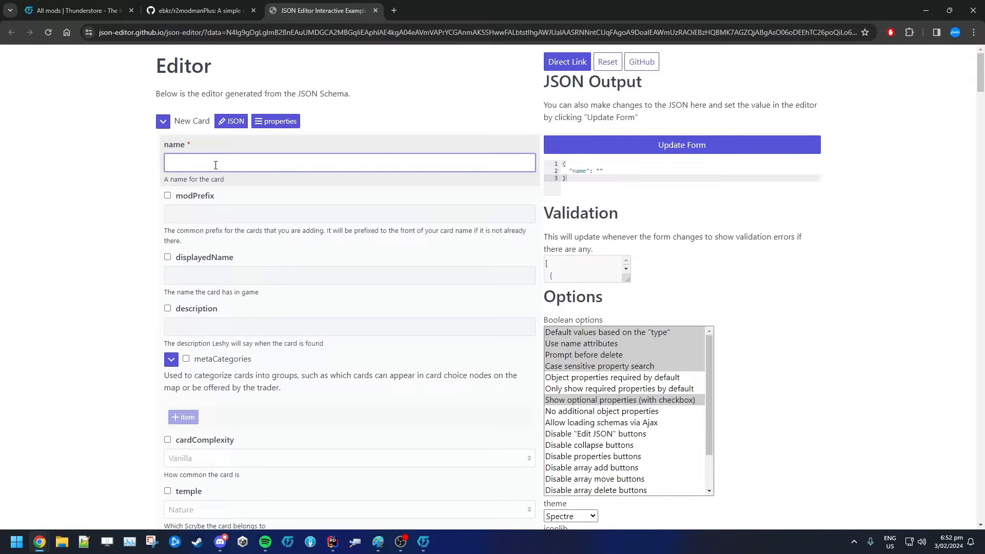
text(Ura)
text(yuli)
text( Chi)
key(BackSpace)
key(BackSpace)
key(BackSpace)
key(BackSpace)
text(ling)
double_click(174, 163)
key(ctrl+c)
click(189, 208)
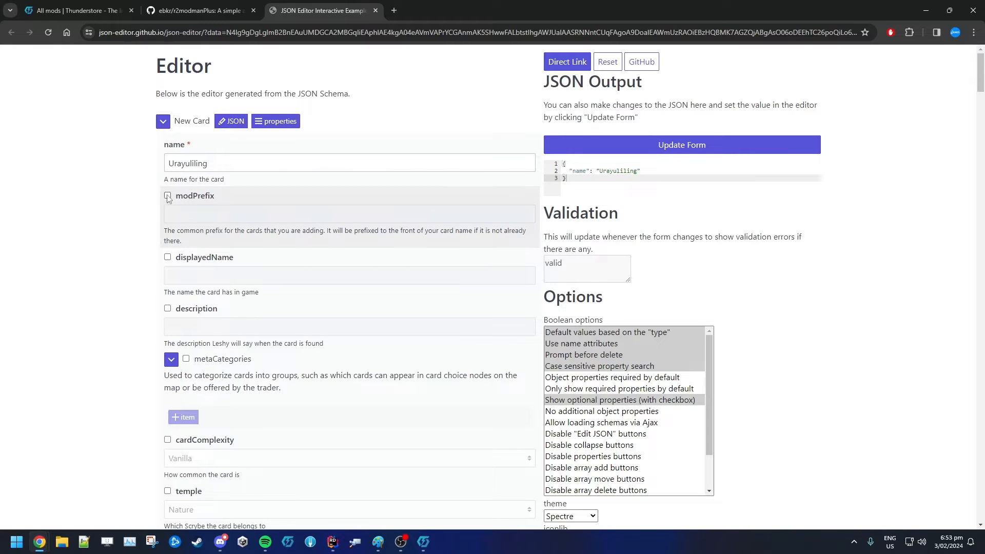
Enable the modPrefix property and set it to JamessSweetMod
click(168, 196)
click(192, 214)
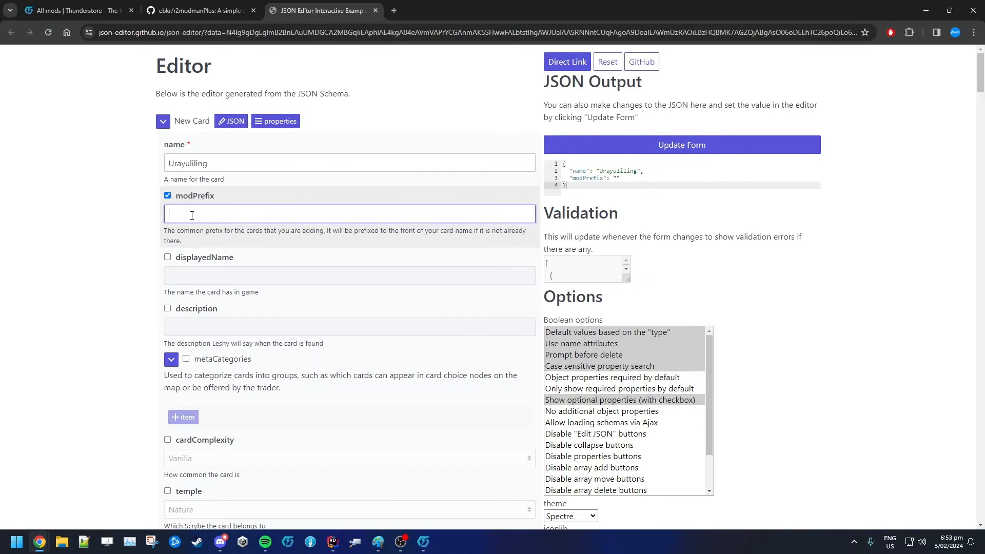
text(JamessSweetMod)
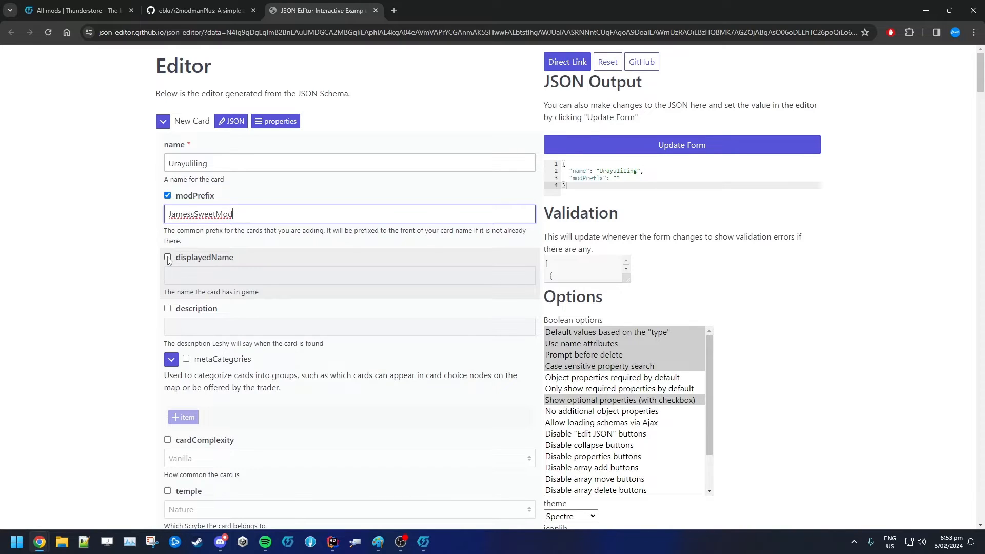
Enable the displayedName property and paste Urayuliling as the displayed name
click(167, 257)
click(180, 271)
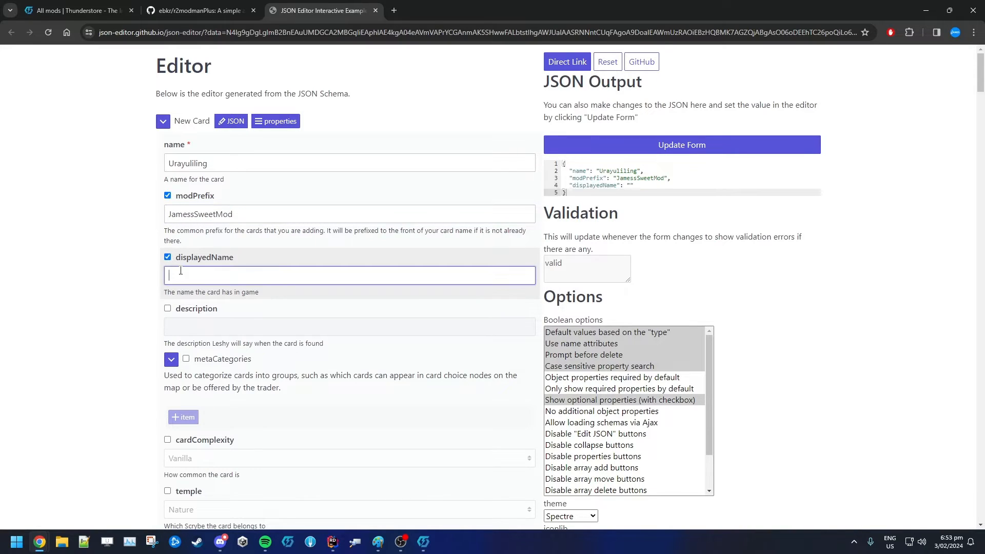
key(ctrl+v)
click(249, 162)
text(wegwengo)
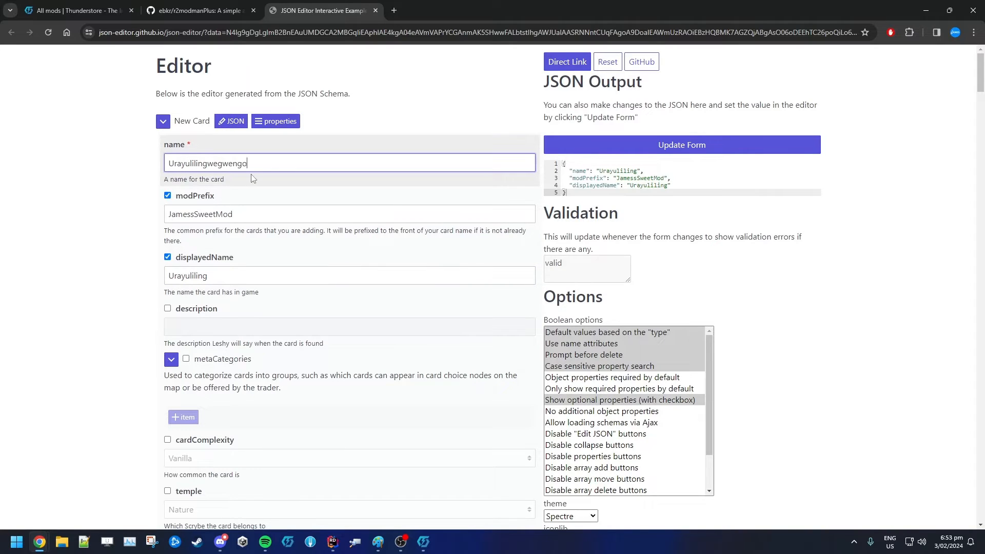
click(216, 274)
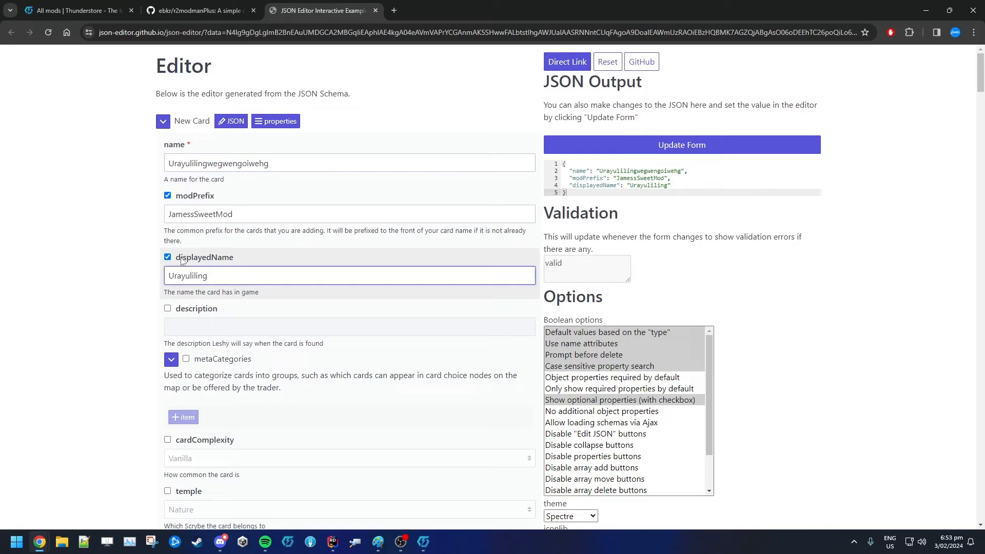
drag(207, 162, 305, 160)
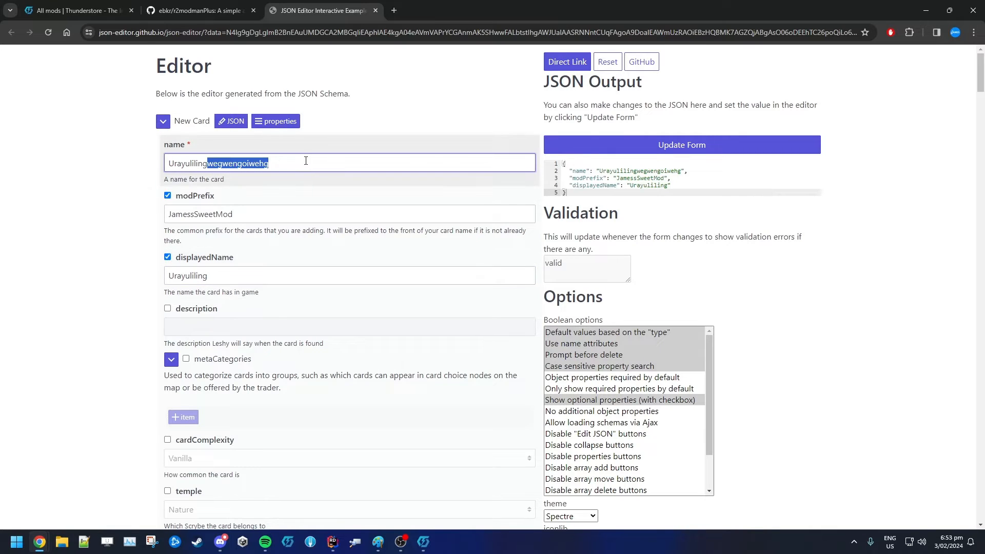
key(BackSpace)
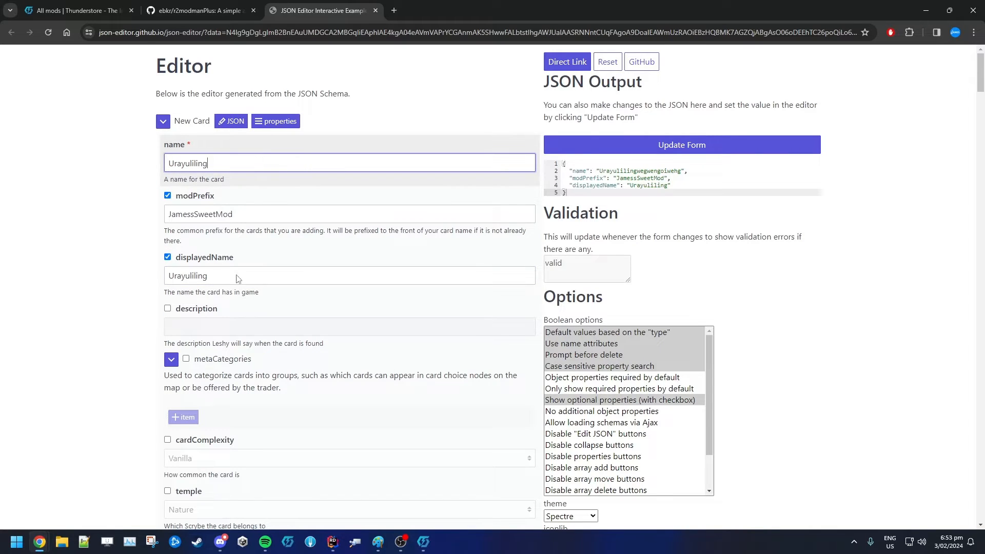
Enable the description property and enter "Oh my what a young one he is!" as the card description
click(167, 308)
click(182, 329)
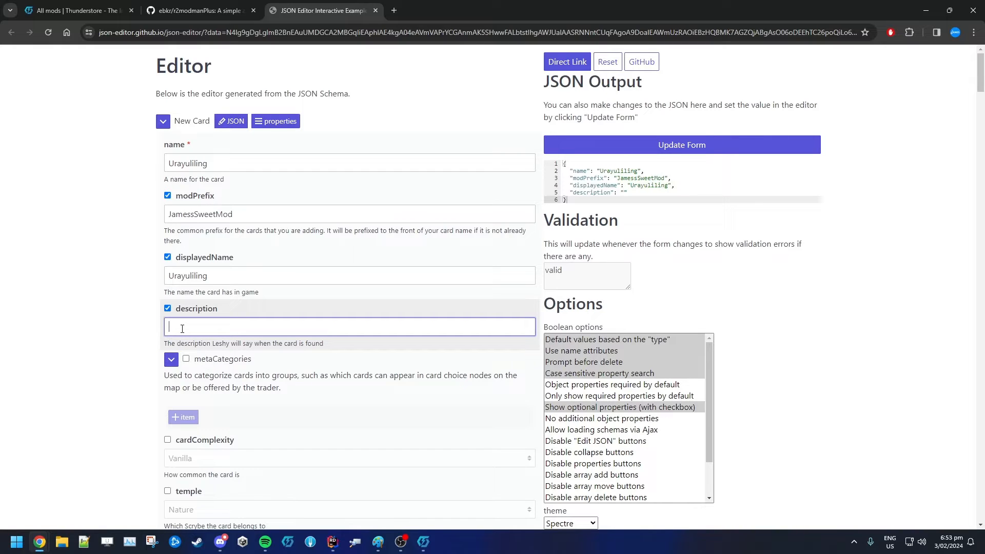
text(Oh my what a young one he is!)
Enable metaCategories and add one item set to ChoiceNode
scroll(407, 341, down, 2)
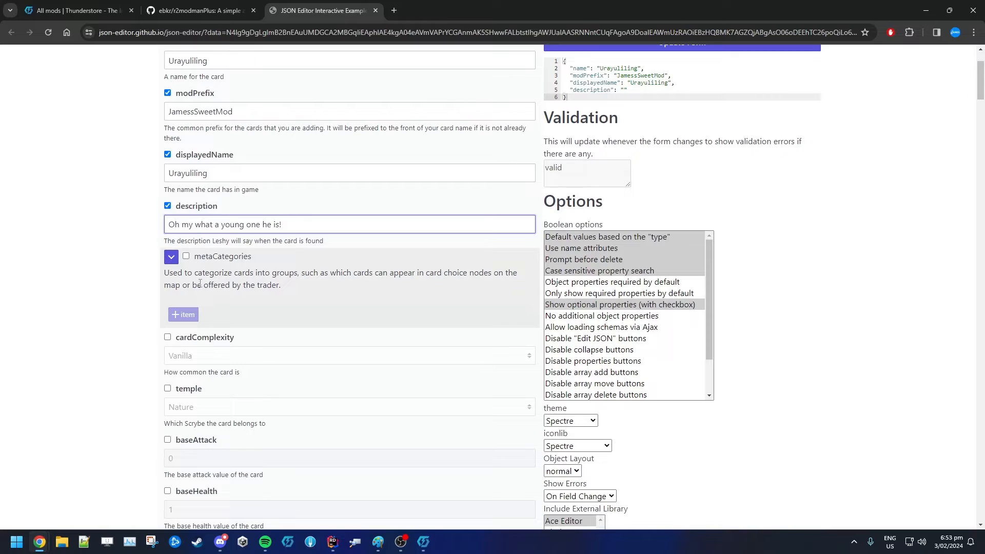
drag(172, 276, 336, 273)
click(185, 256)
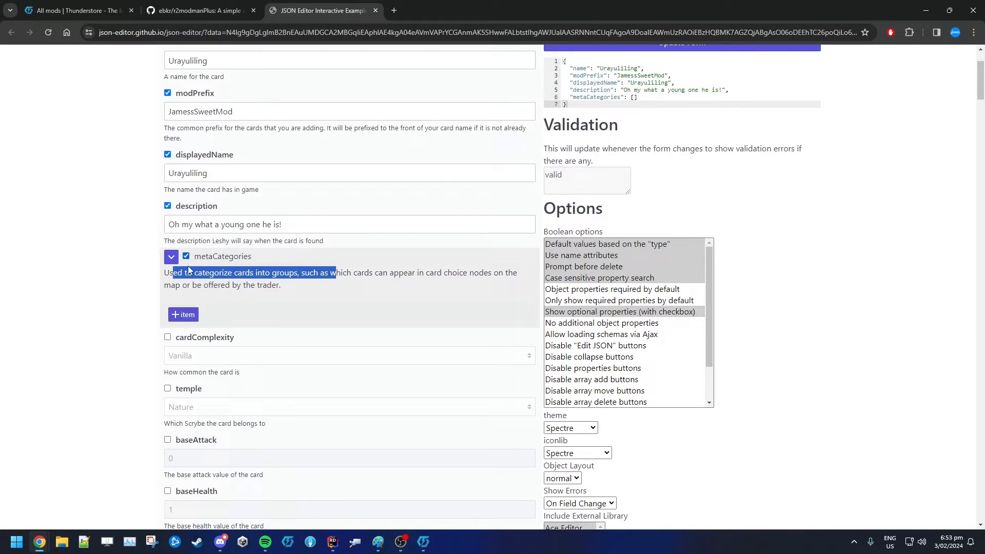
click(183, 315)
click(262, 318)
click(262, 330)
click(262, 333)
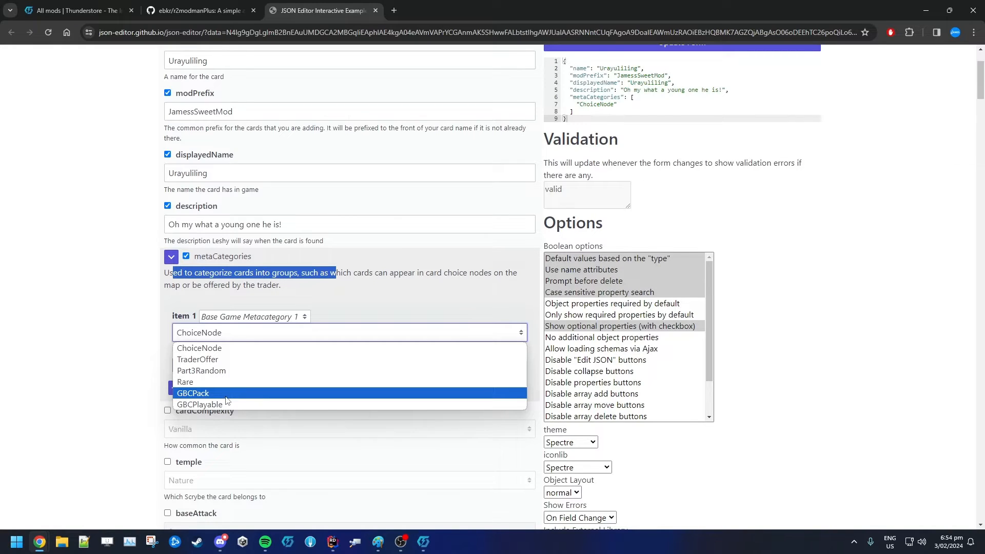
click(229, 348)
click(135, 344)
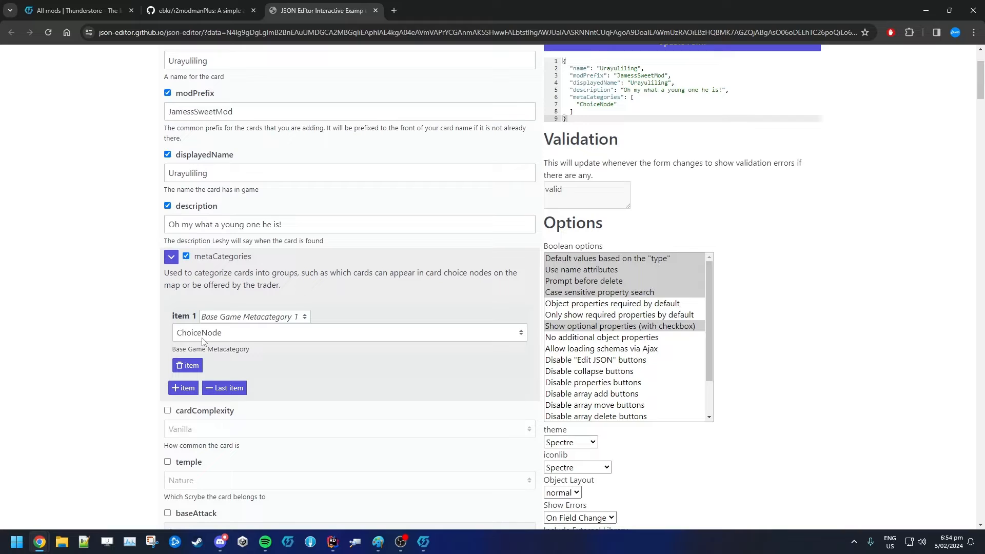
Enable cardComplexity and set it to Vanilla
scroll(204, 341, down, 2)
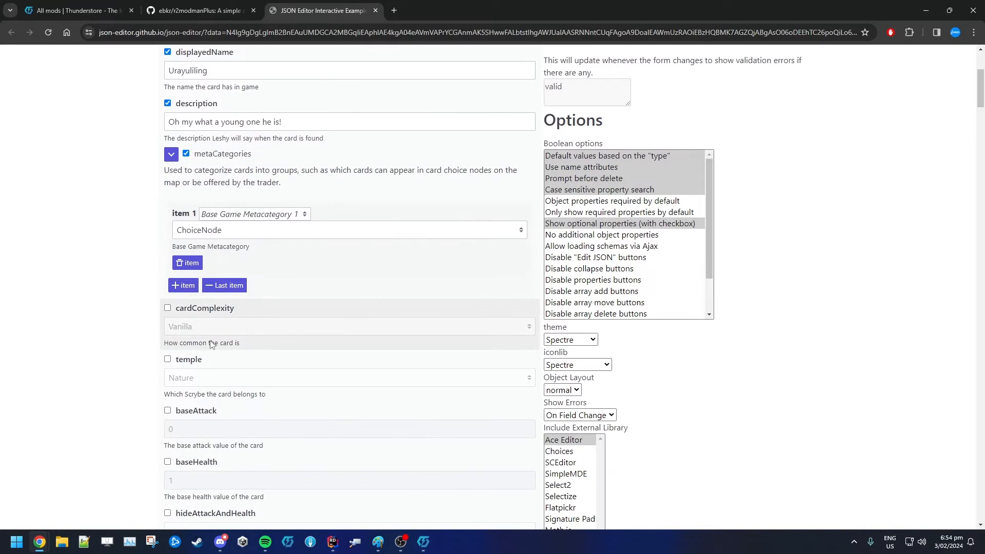
click(168, 308)
click(193, 331)
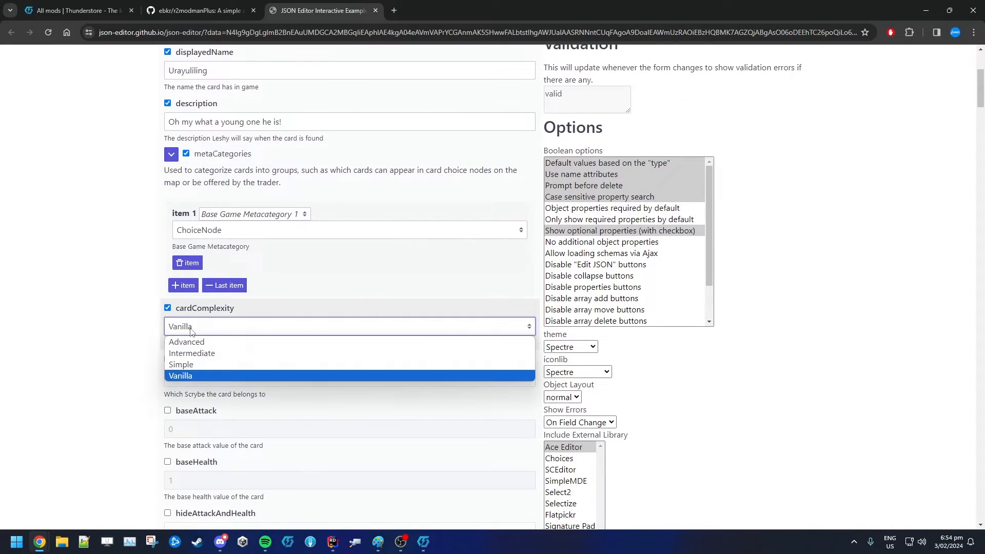
click(190, 376)
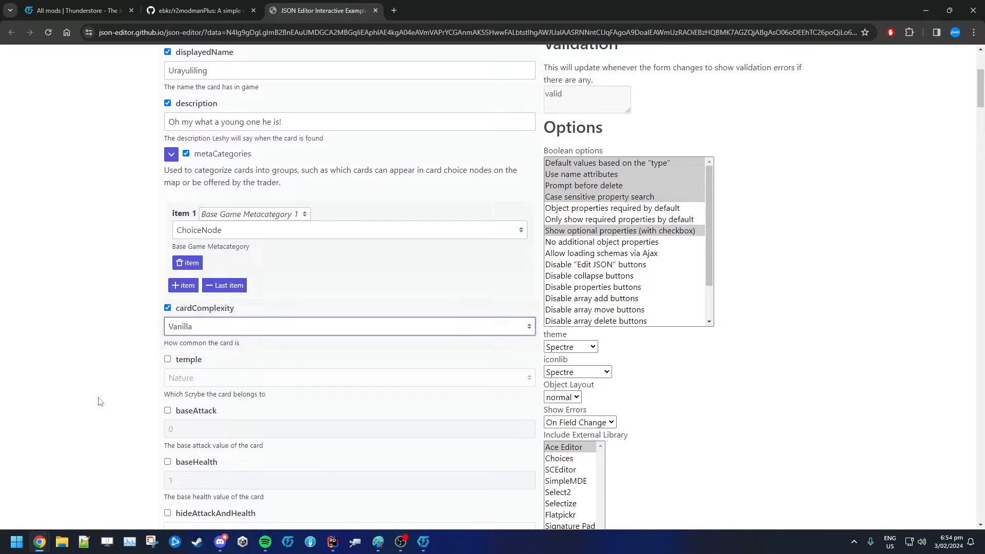
Enable the temple property and set it to Nature
click(168, 360)
scroll(116, 392, down, 2)
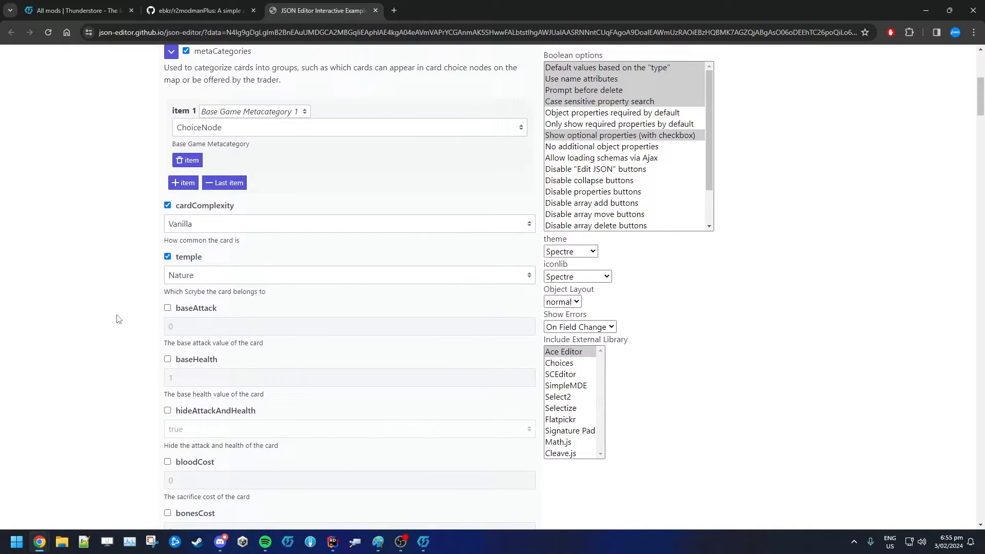
click(226, 277)
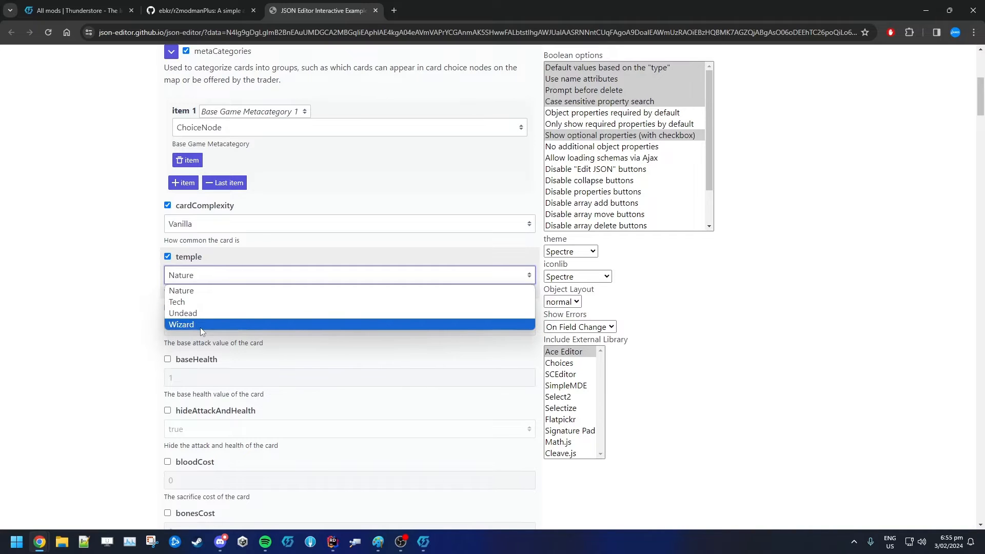
click(197, 292)
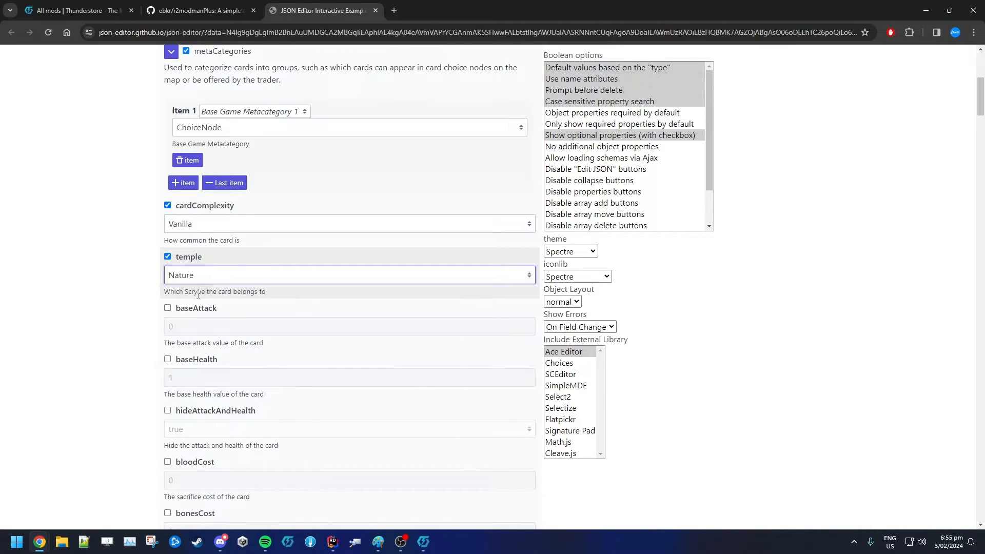
Enable baseAttack and baseHealth and set both to 2
click(168, 308)
drag(172, 327, 103, 326)
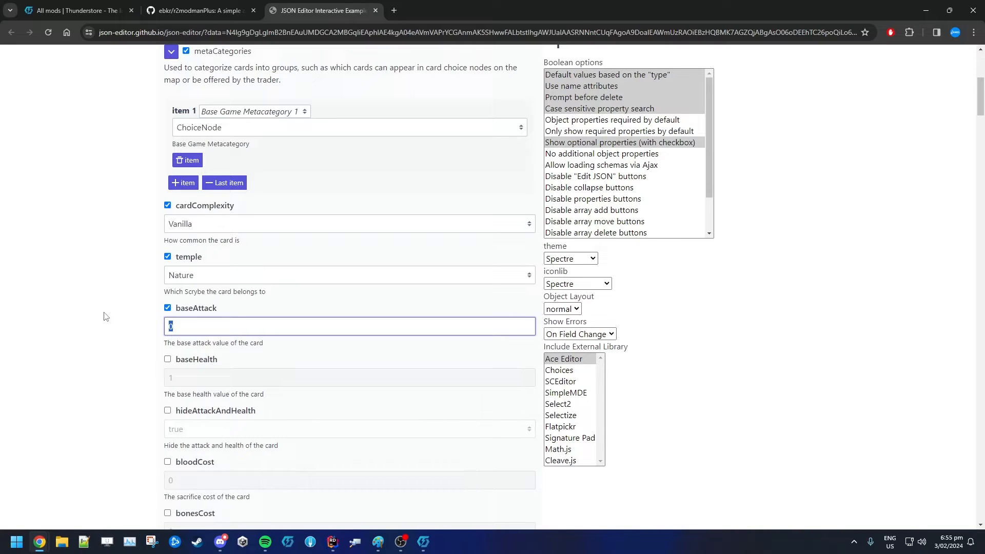
text(2)
click(167, 360)
key(Tab)
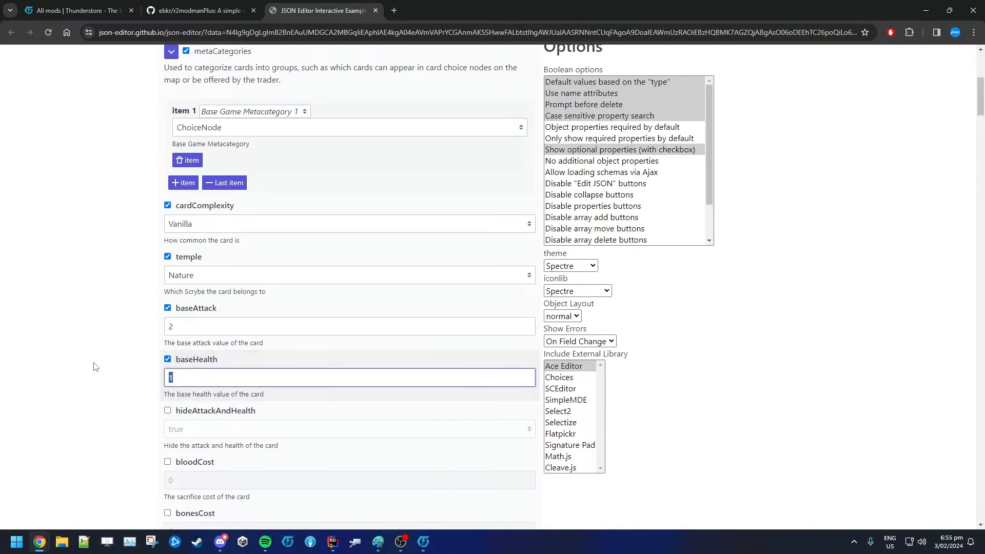
text(2)
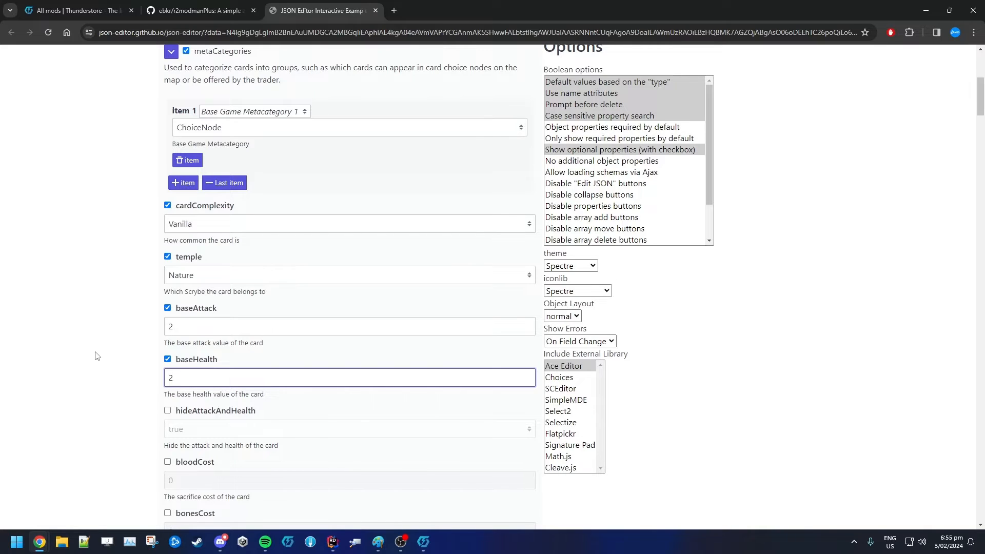
Enable bloodCost and set the sacrifice cost to 2
scroll(98, 358, down, 1)
scroll(97, 358, down, 2)
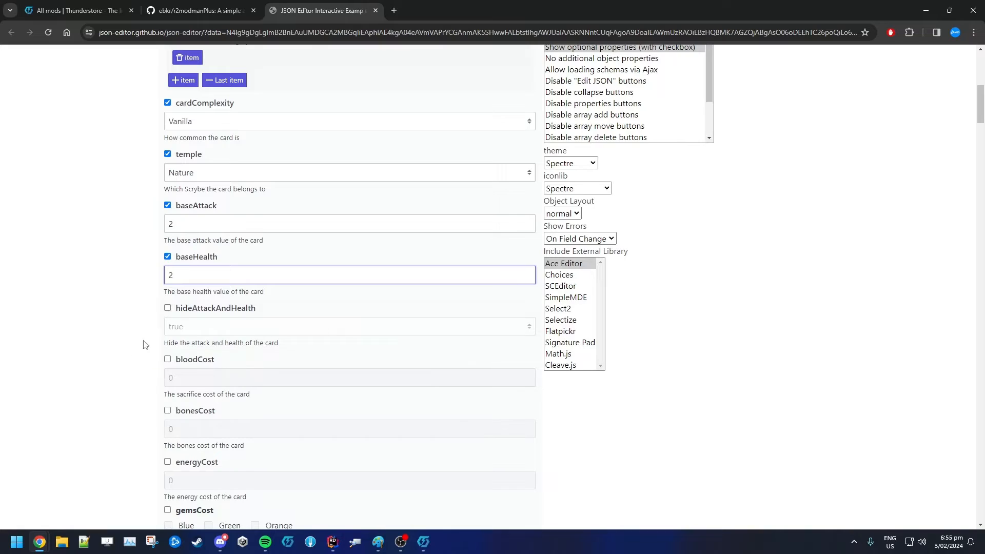
click(94, 411)
click(167, 359)
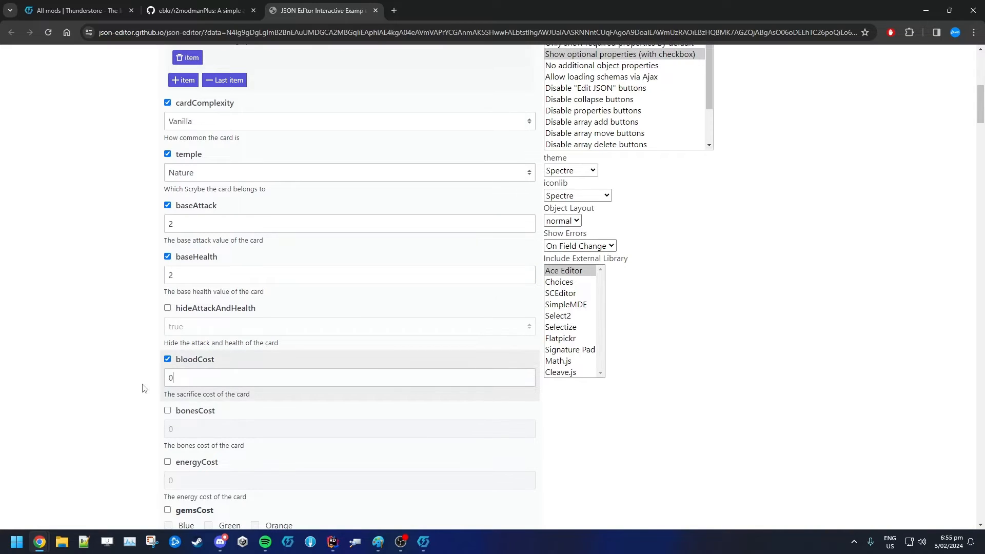
key(Tab)
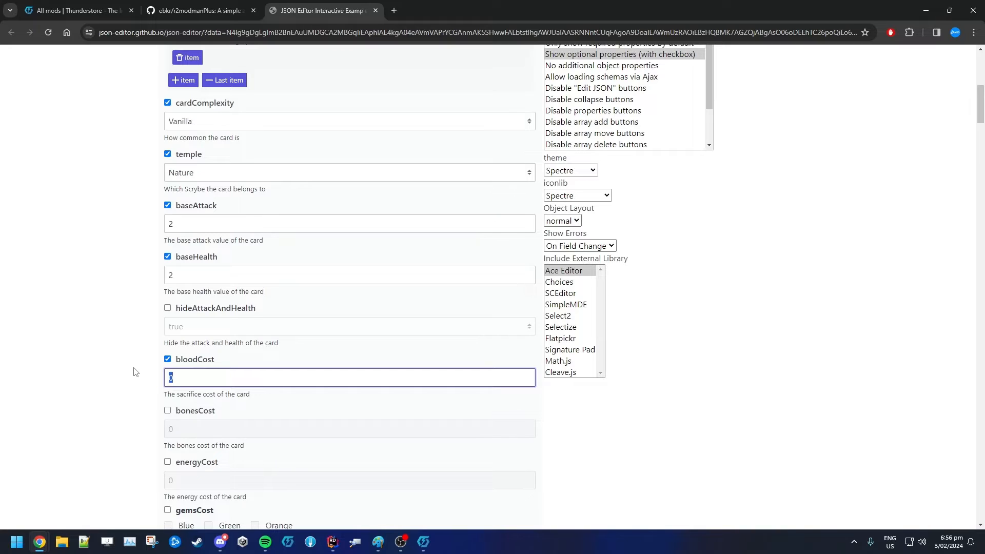
text(2)
Switch to Thunderstore and expand the installed API mod entry to read its description
scroll(99, 420, down, 2)
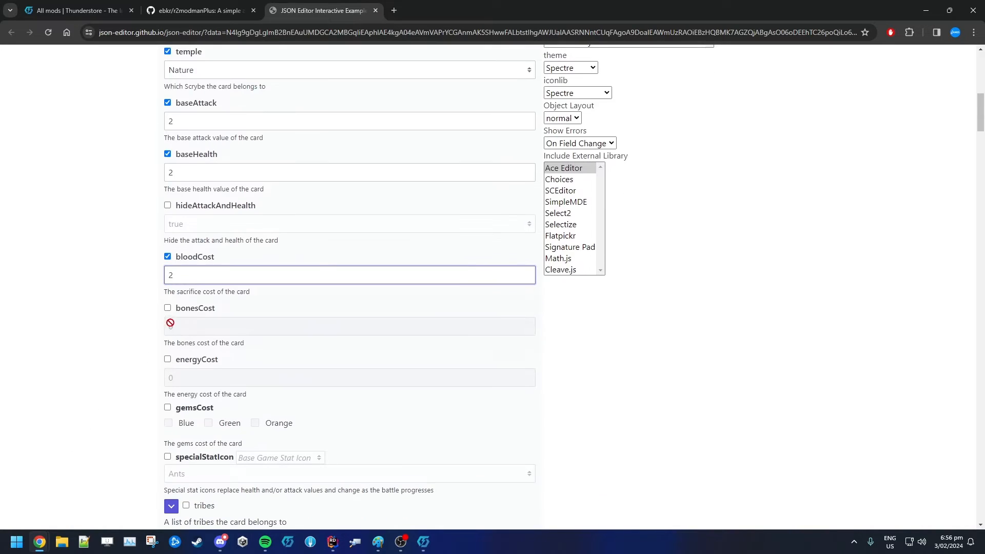
double_click(191, 311)
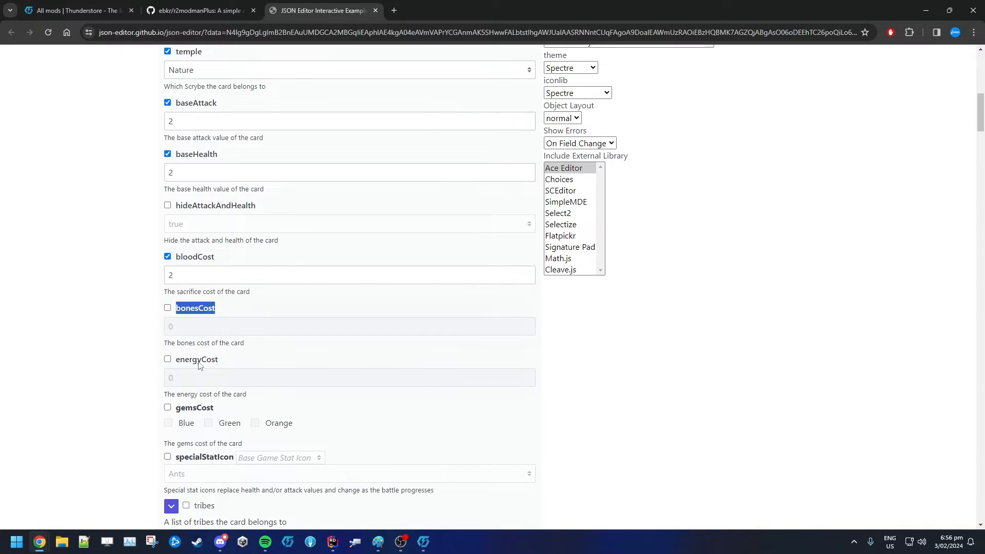
drag(181, 361, 414, 275)
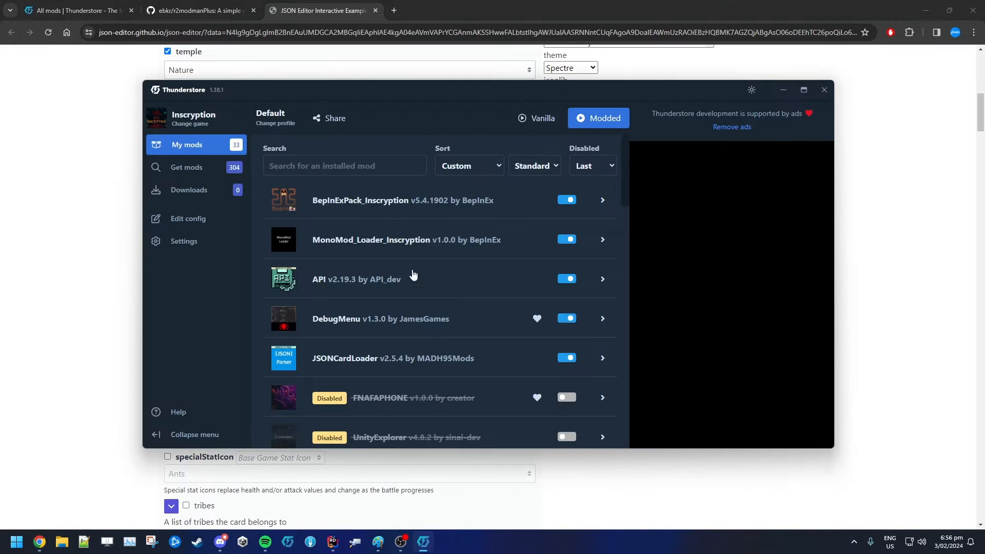
click(345, 281)
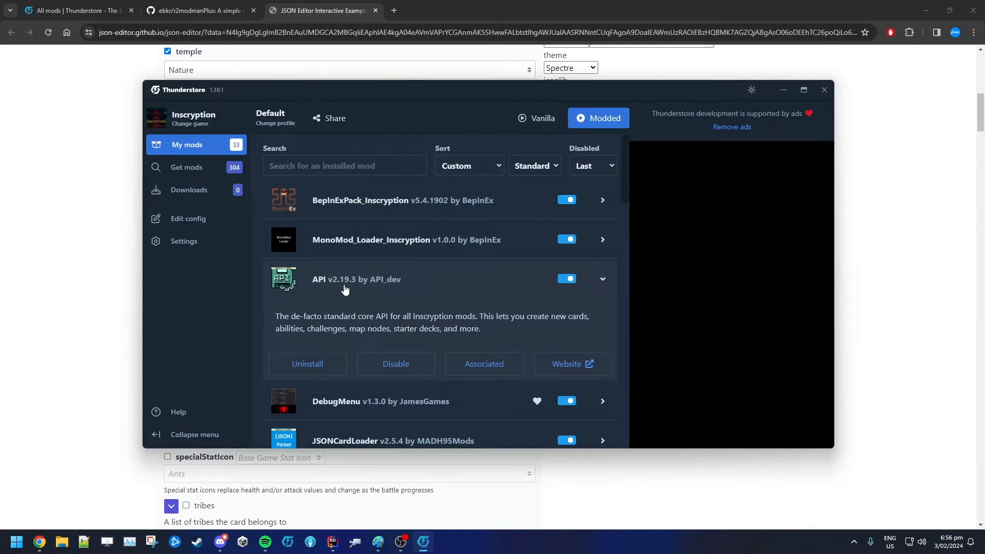
click(54, 300)
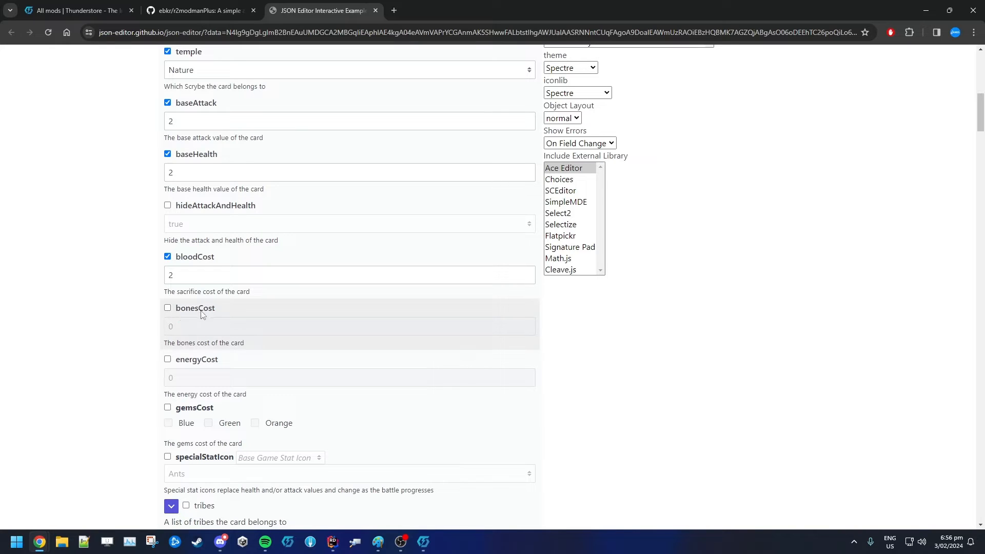
drag(185, 308, 208, 310)
drag(185, 360, 212, 362)
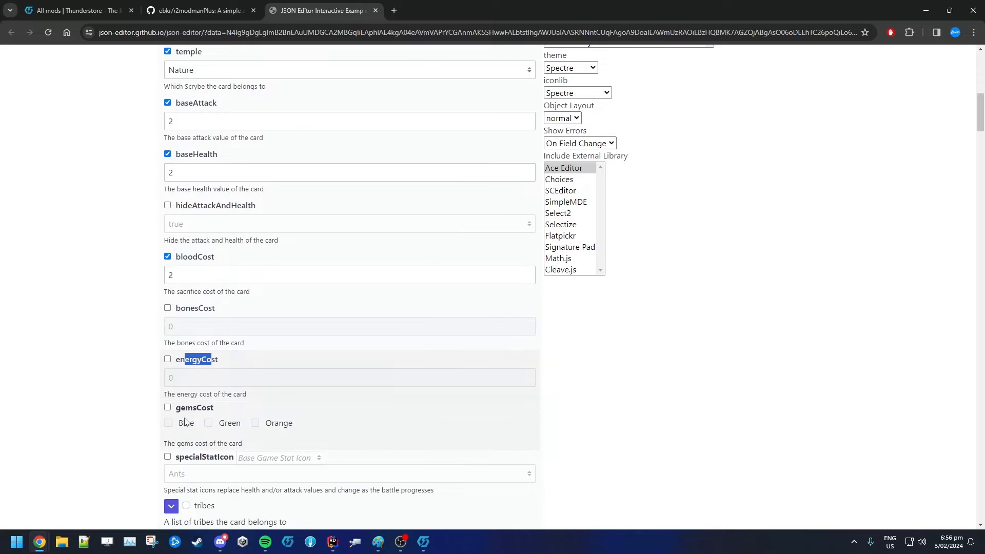
click(127, 414)
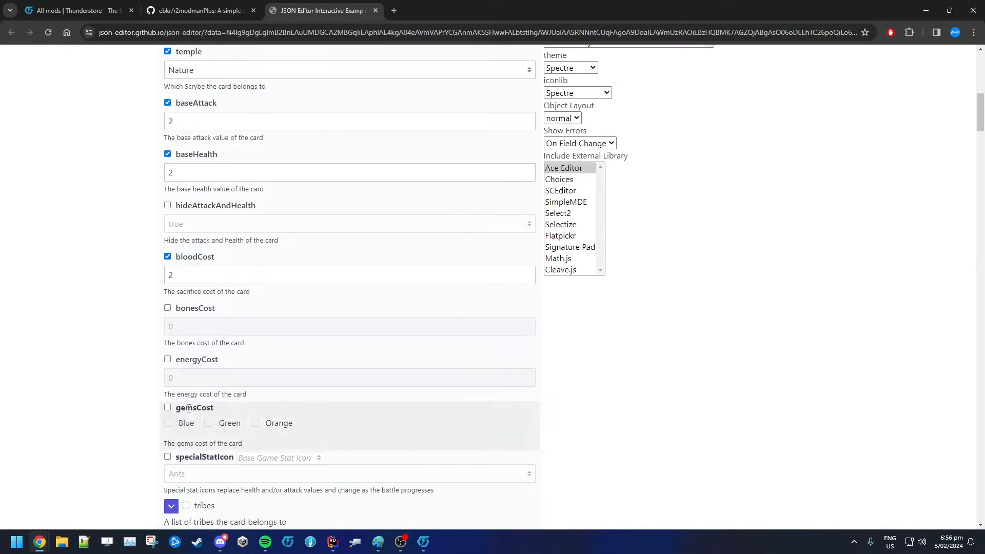
drag(212, 407, 186, 408)
scroll(109, 452, down, 1)
scroll(109, 452, down, 2)
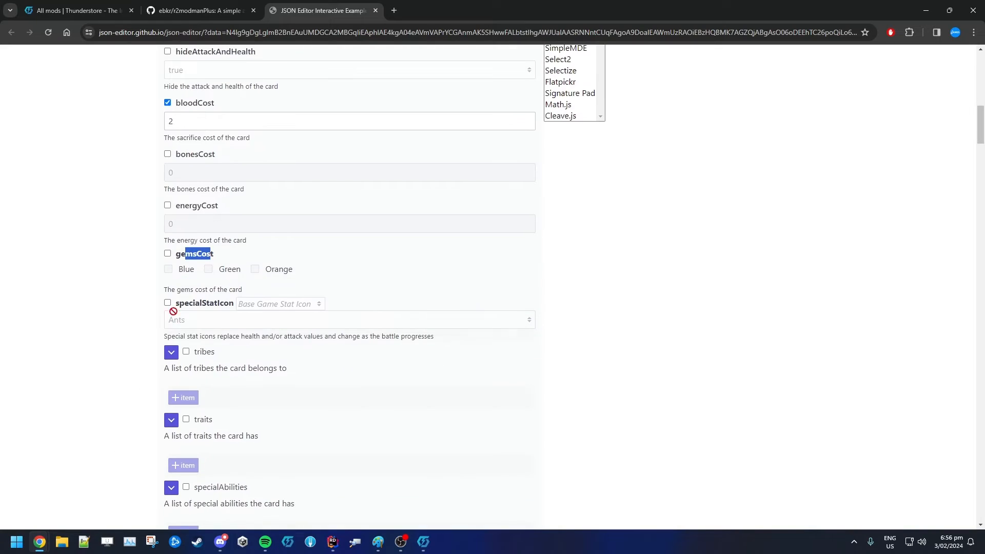
click(128, 335)
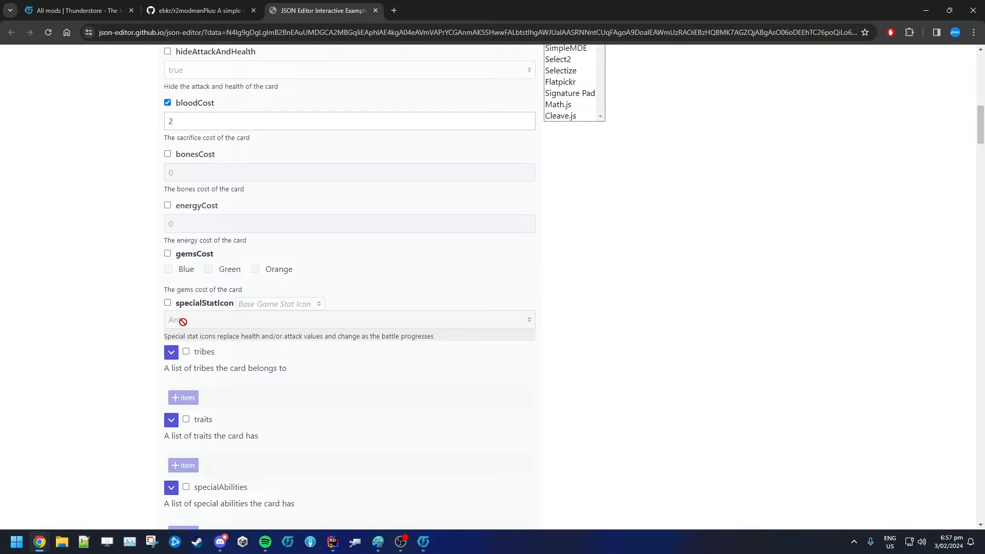
click(168, 302)
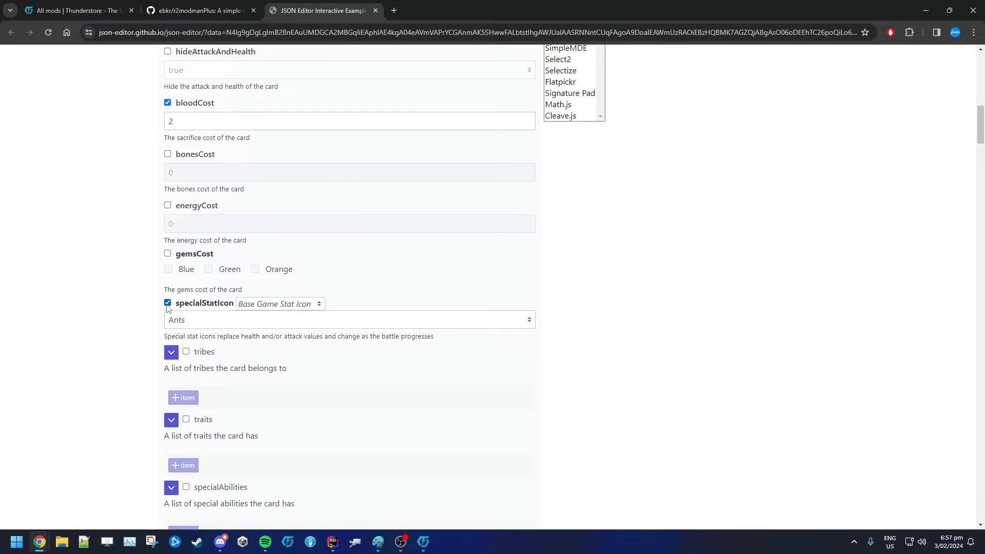
click(261, 306)
click(202, 319)
click(199, 320)
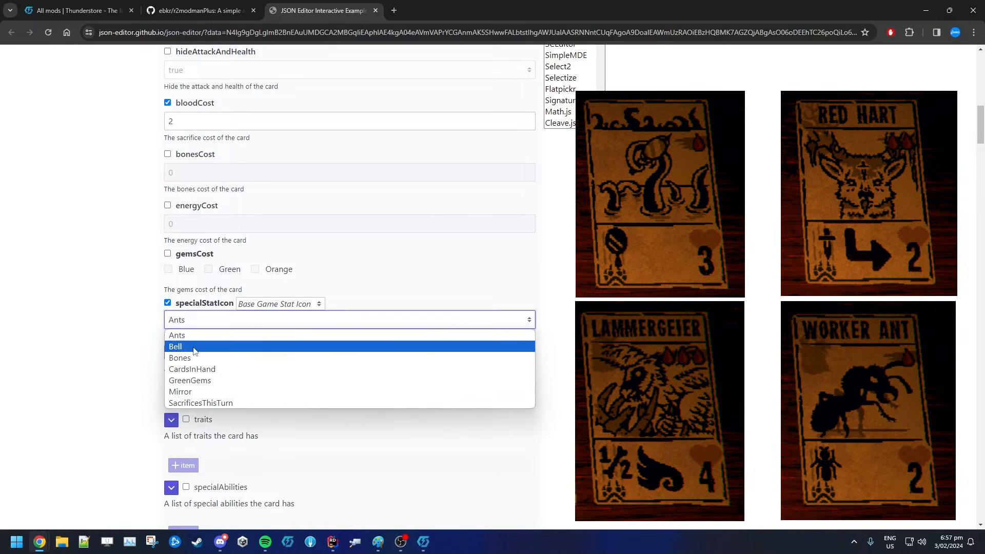
click(76, 327)
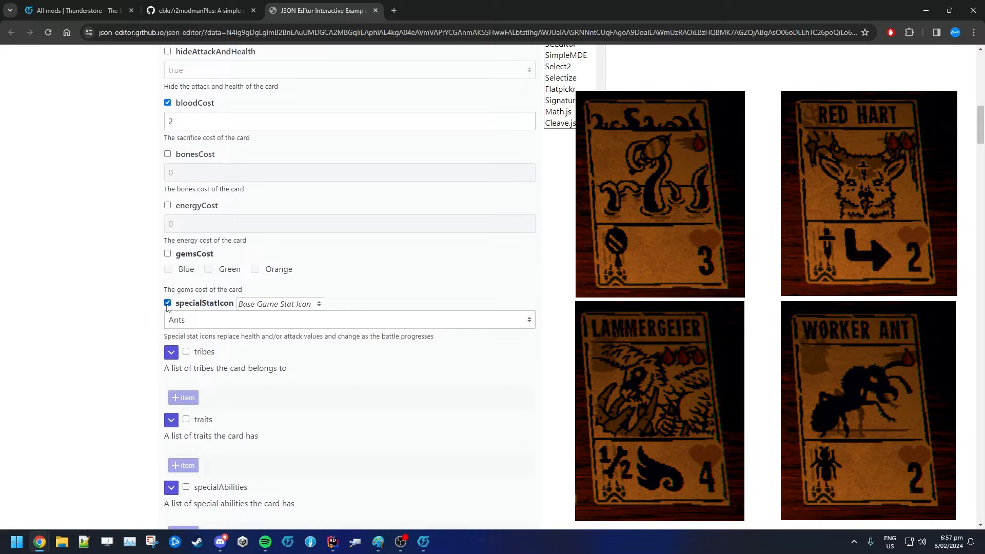
click(167, 303)
scroll(143, 289, down, 2)
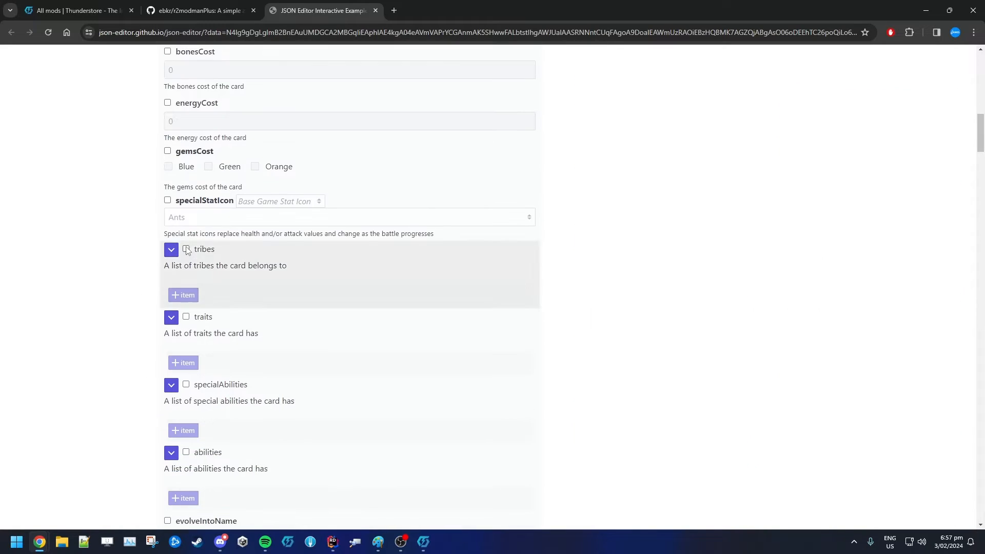
click(185, 249)
click(188, 295)
click(194, 318)
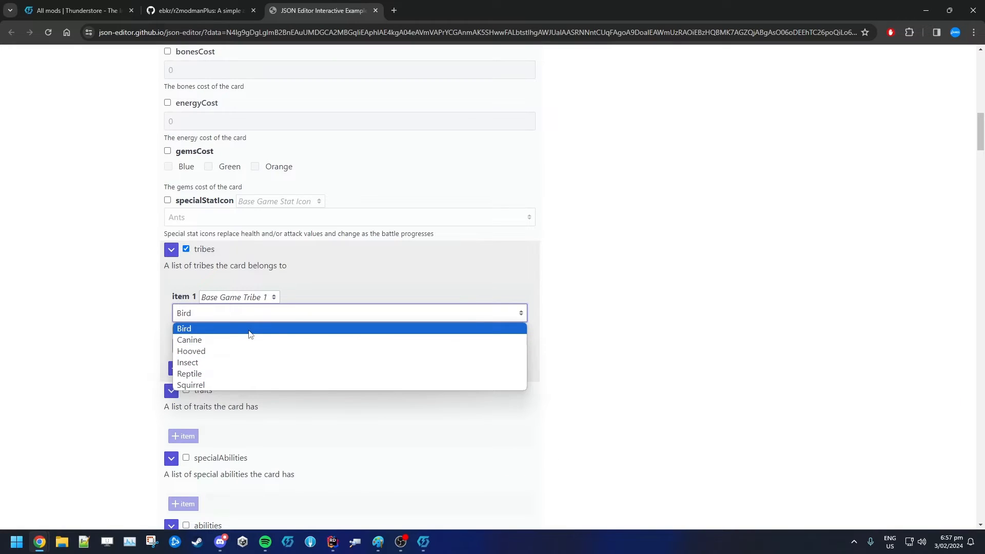
click(109, 309)
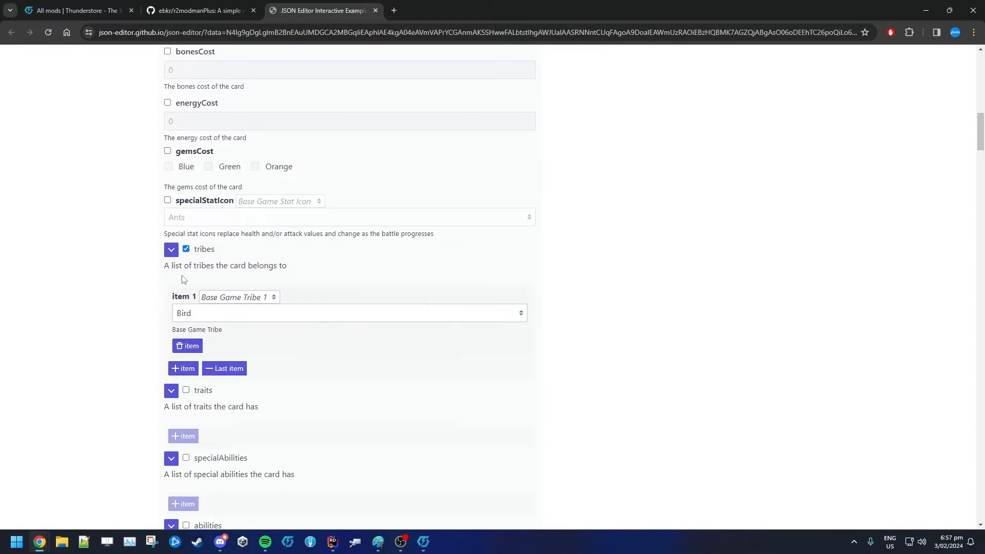
click(186, 248)
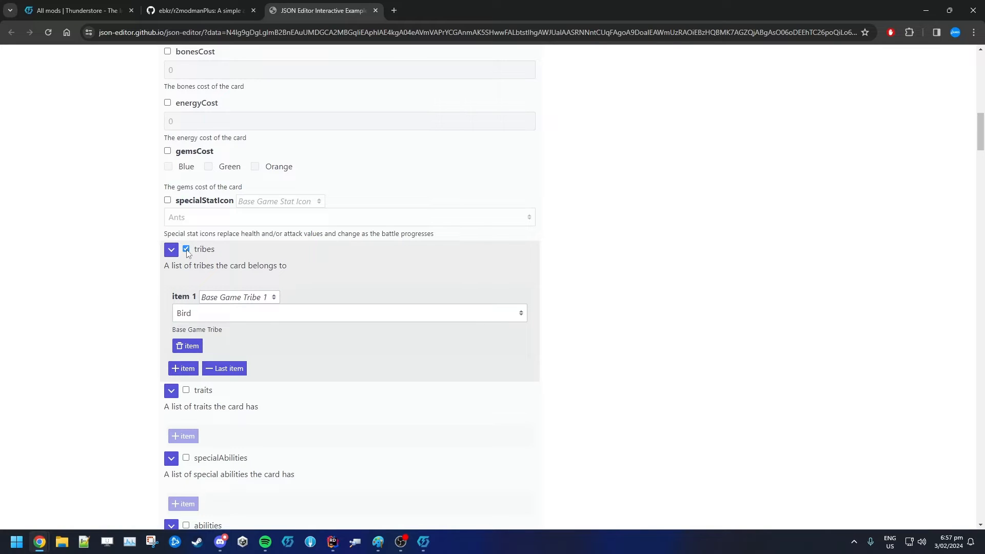
click(171, 250)
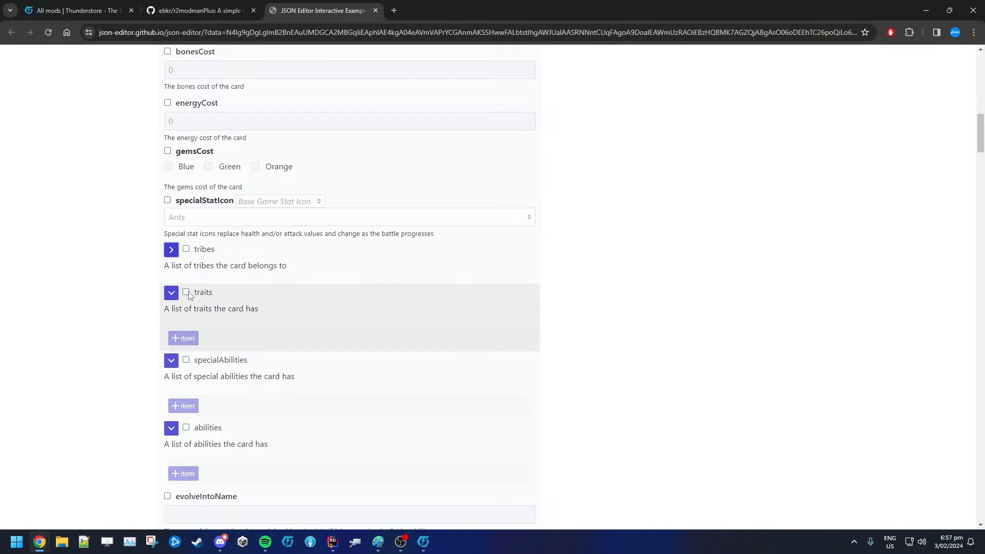
Enable the traits list, add a first item and open its trait options
click(186, 291)
click(183, 338)
click(211, 357)
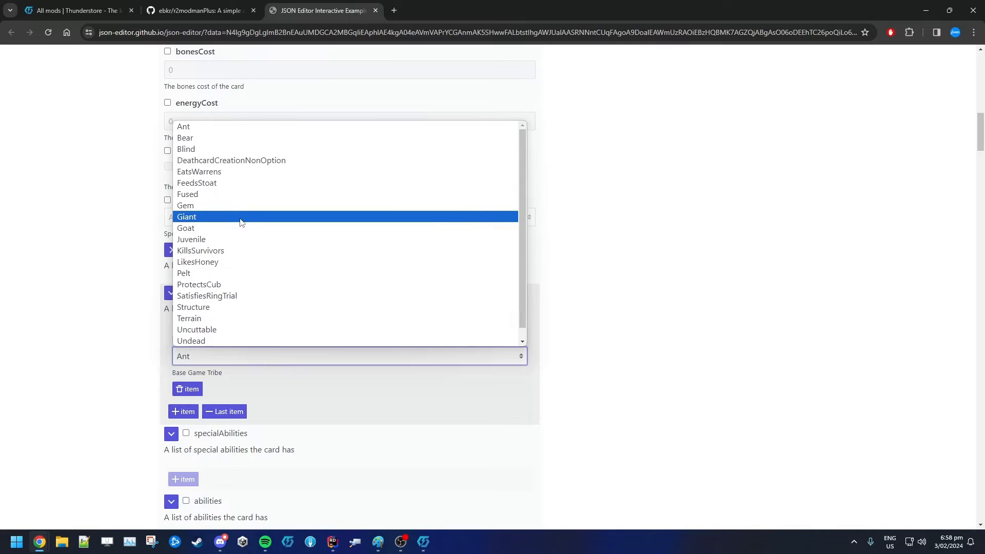
Open the All Enums wiki linked in the Discord pins and search it for the Bear trait
key(alt+Tab)
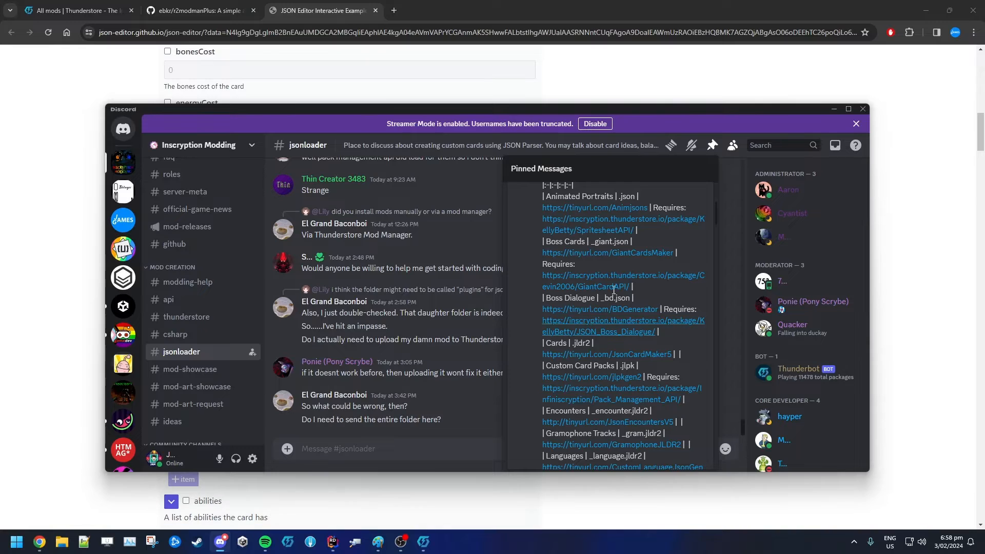
scroll(610, 277, down, 3)
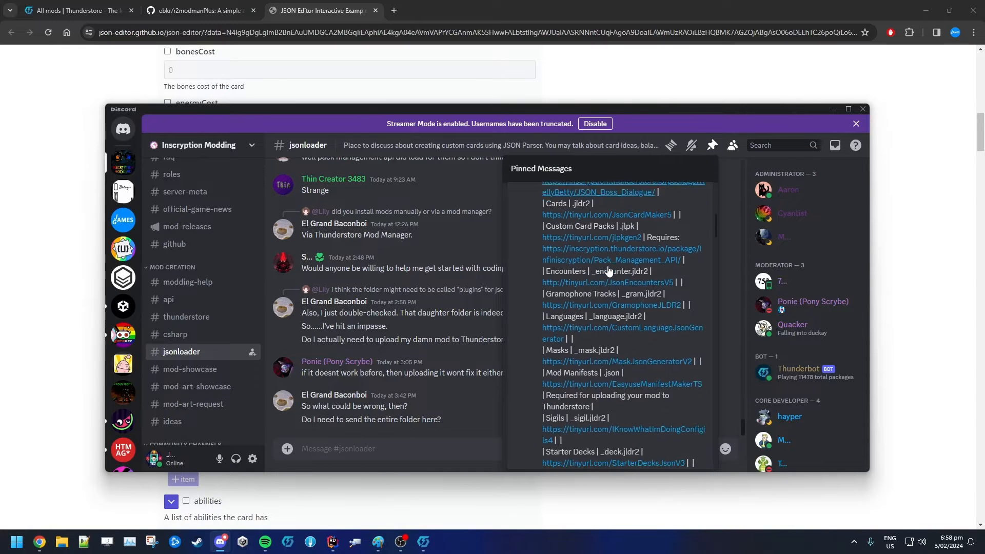
scroll(609, 270, down, 5)
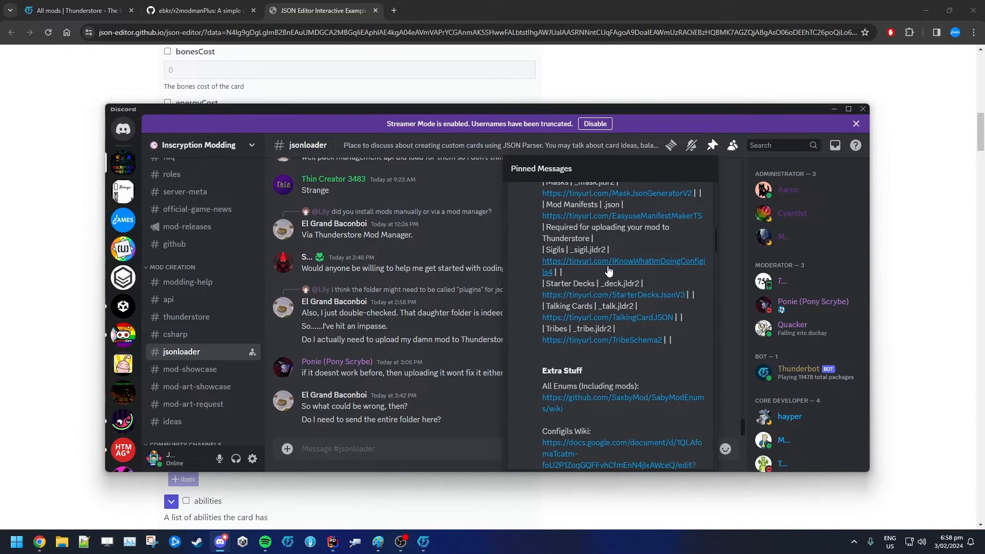
click(636, 400)
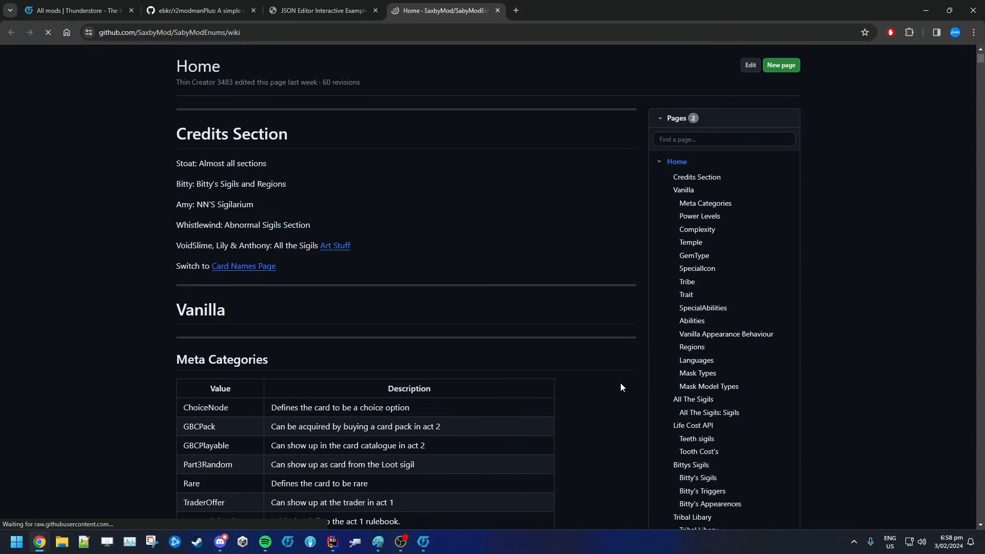
scroll(620, 387, down, 4)
key(ctrl+f)
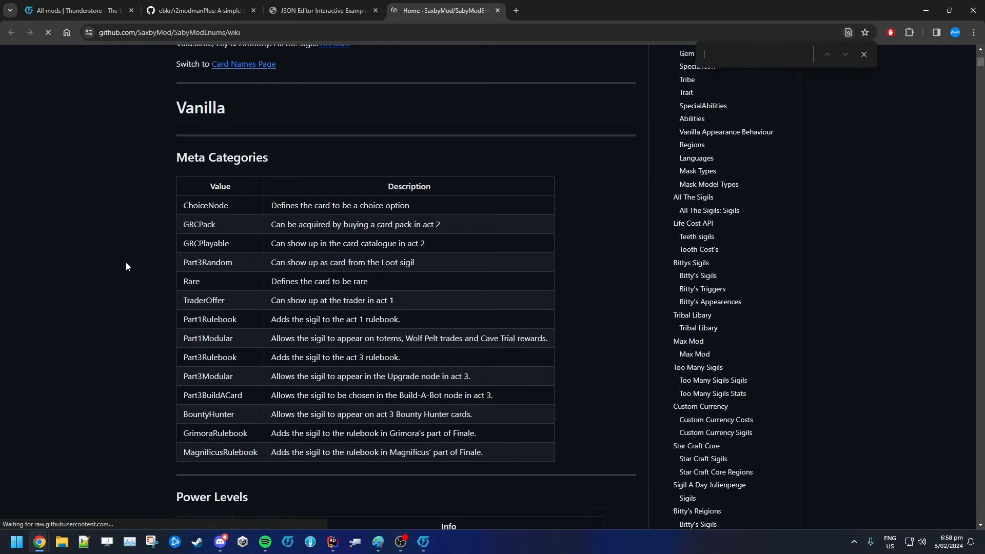
text(bear)
key(Escape)
scroll(103, 231, down, 3)
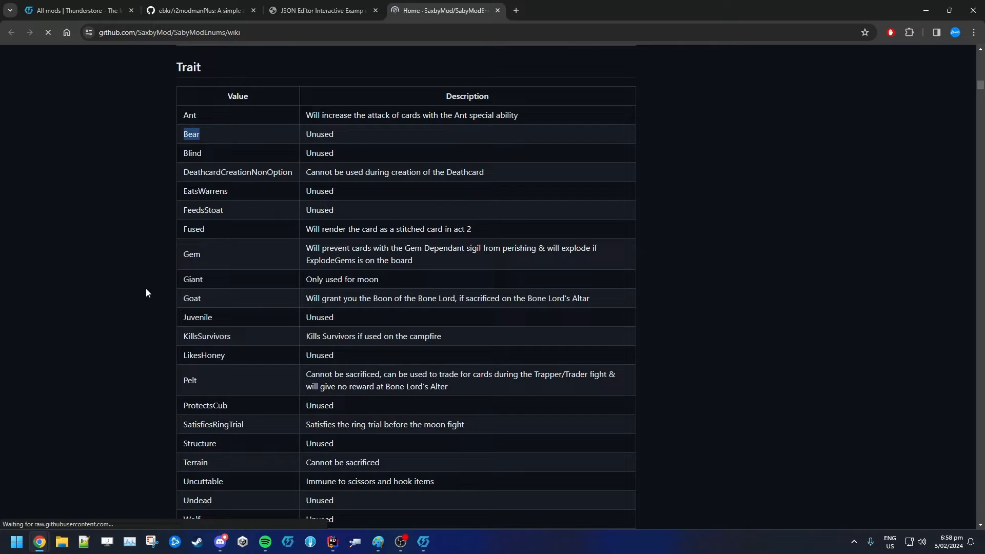
Browse the enum wiki's Trait, Tribe, Temple and Meta Categories tables
click(323, 10)
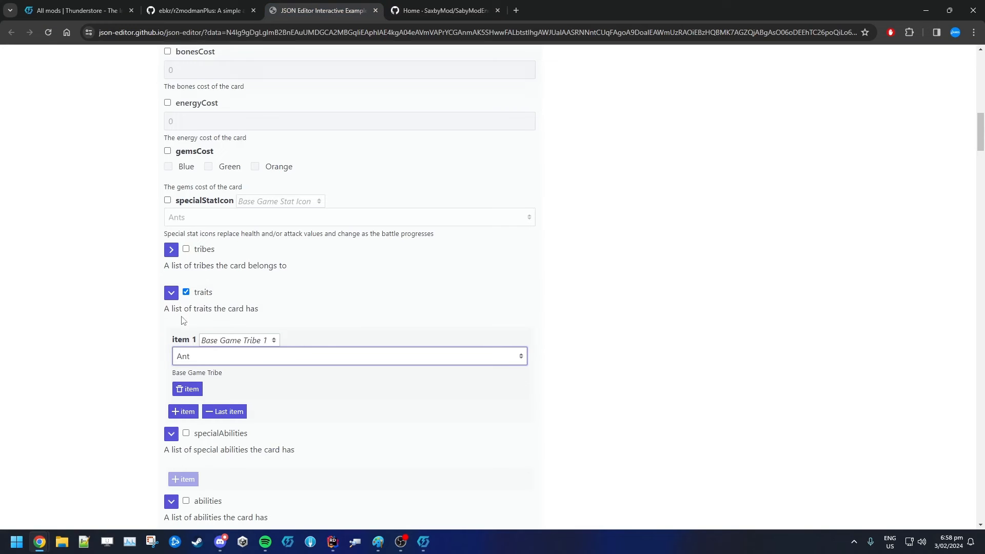
click(426, 14)
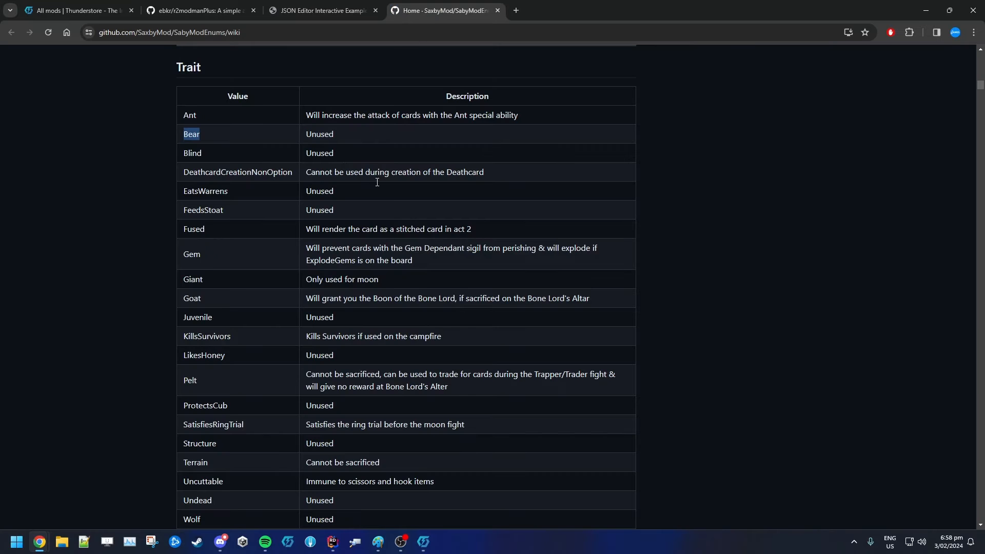
click(221, 541)
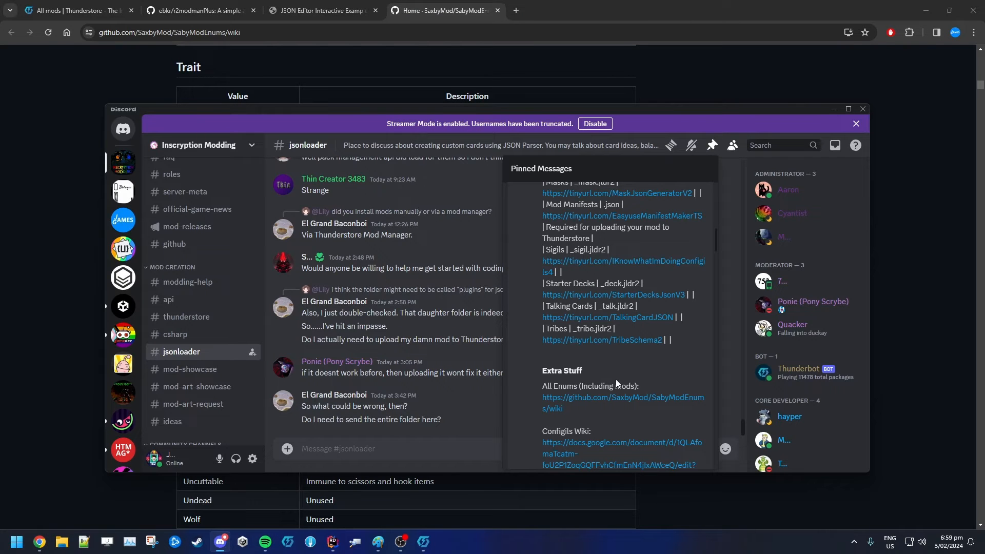
drag(549, 379, 581, 409)
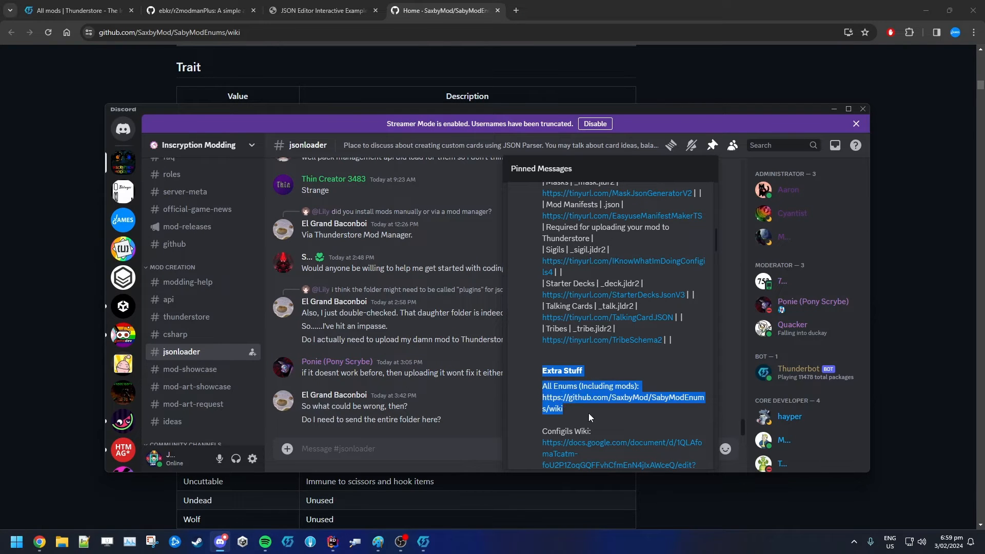
click(85, 272)
scroll(115, 329, up, 9)
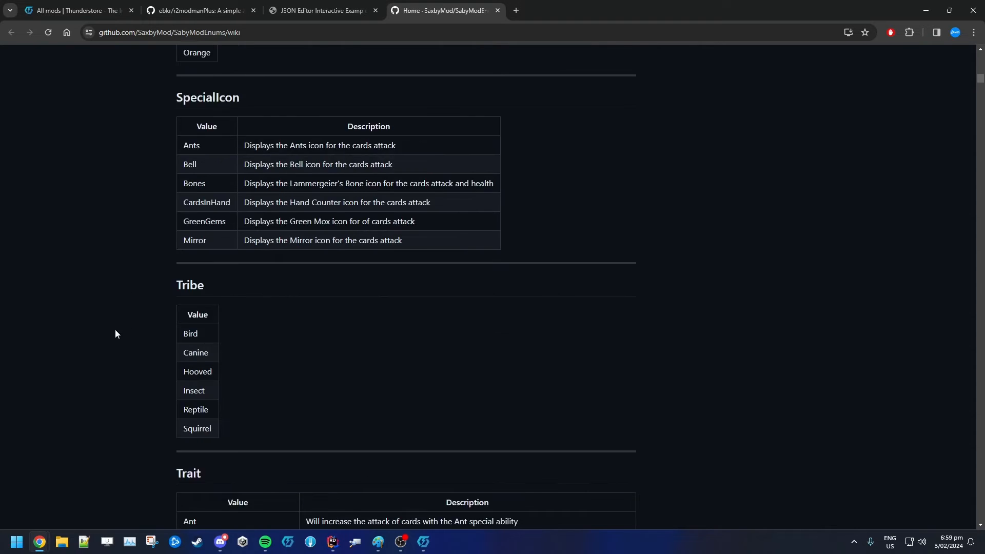
scroll(59, 327, up, 10)
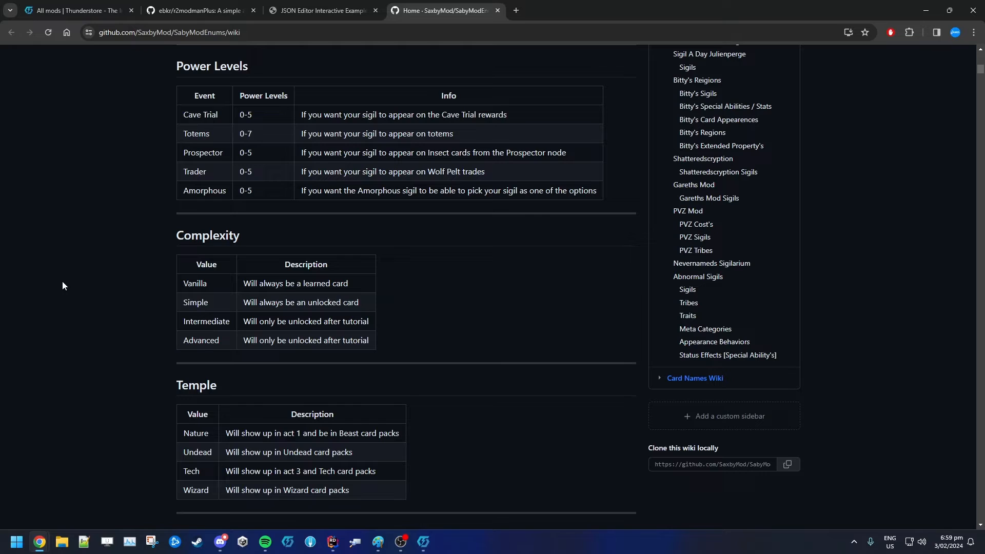
scroll(63, 285, up, 7)
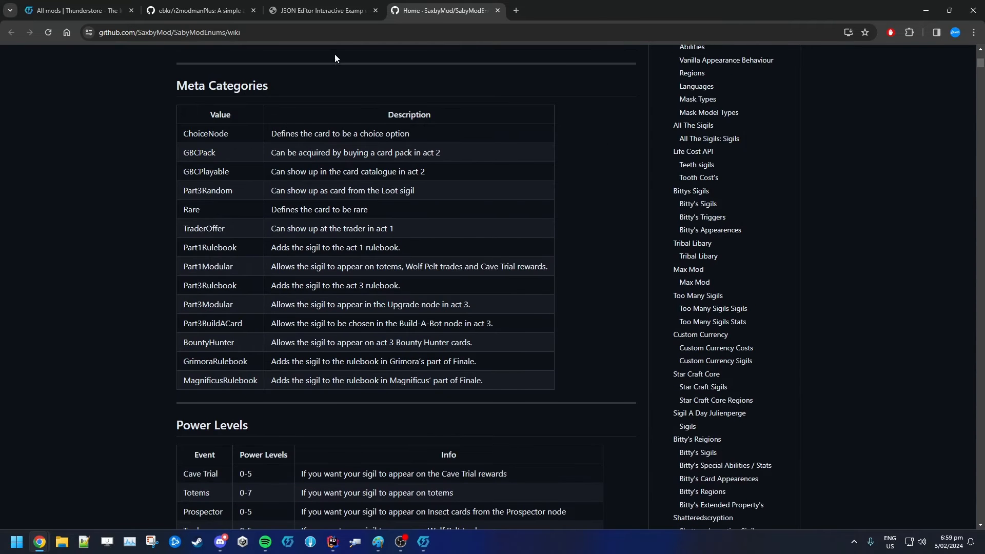
click(318, 8)
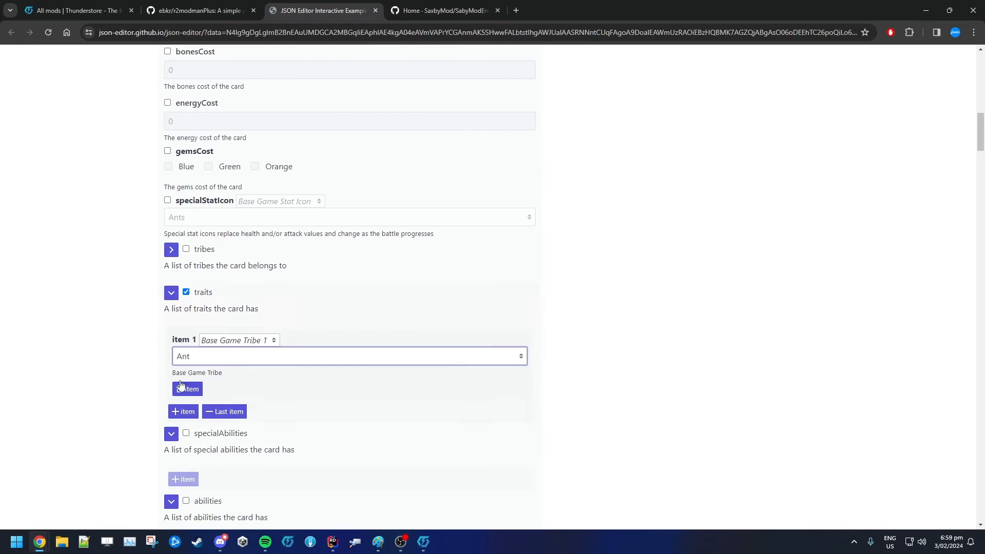
Review the trait options for the first item and disable the traits list
click(197, 362)
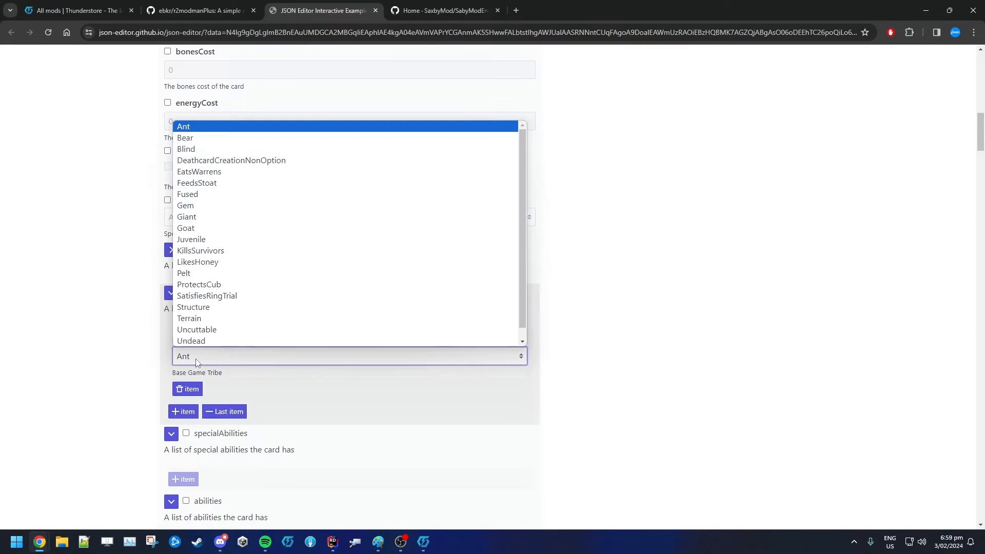
scroll(211, 308, down, 1)
scroll(211, 308, up, 1)
key(Escape)
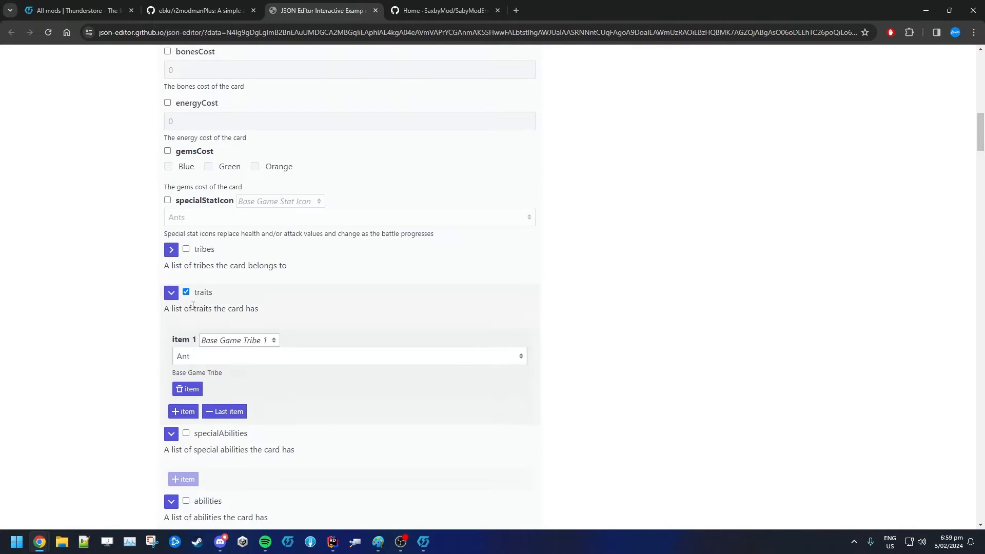
click(186, 292)
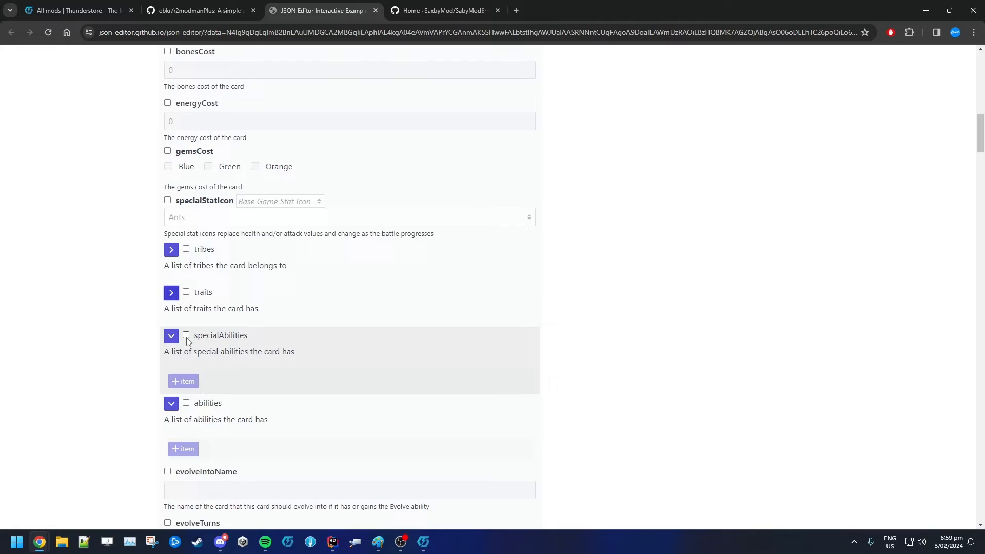
click(186, 338)
click(183, 381)
click(196, 404)
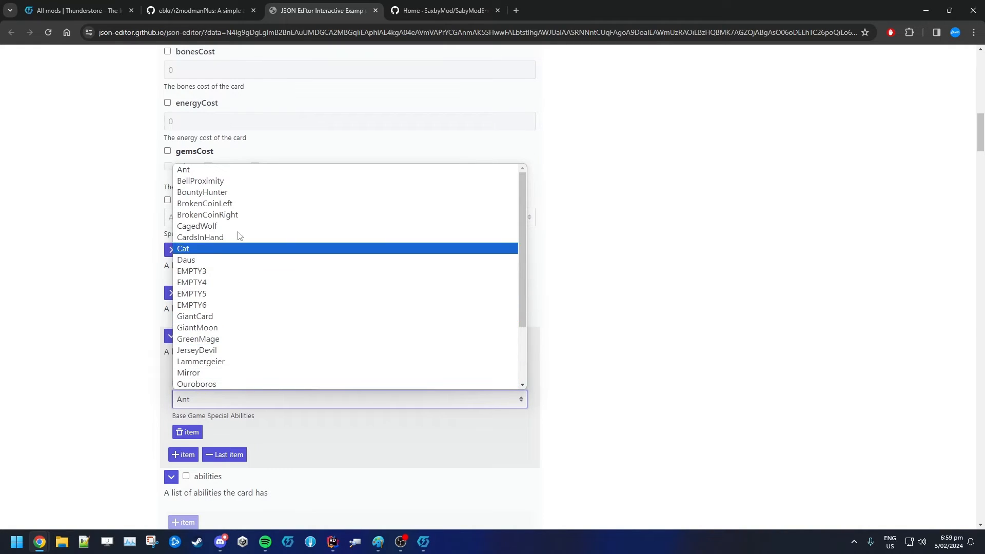
scroll(303, 339, down, 2)
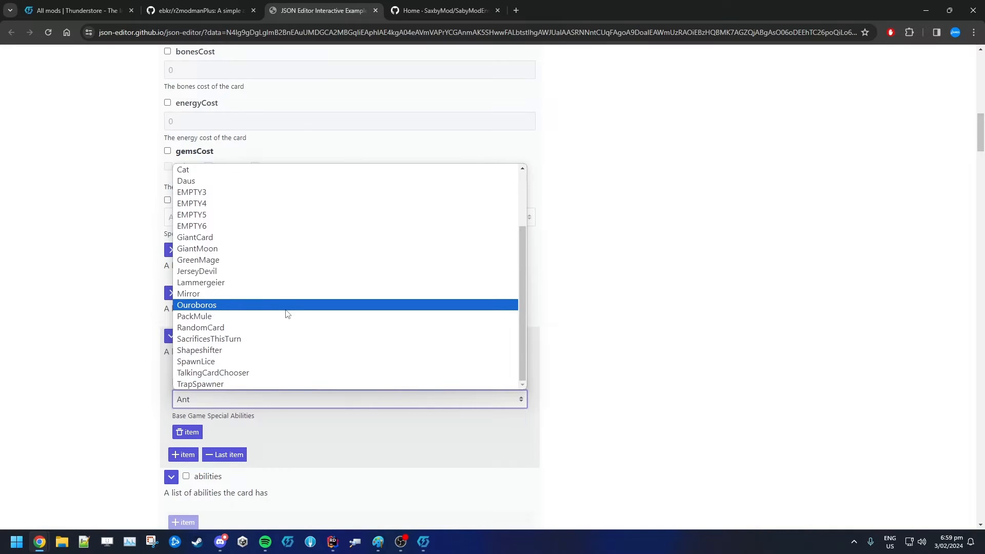
click(114, 286)
click(187, 335)
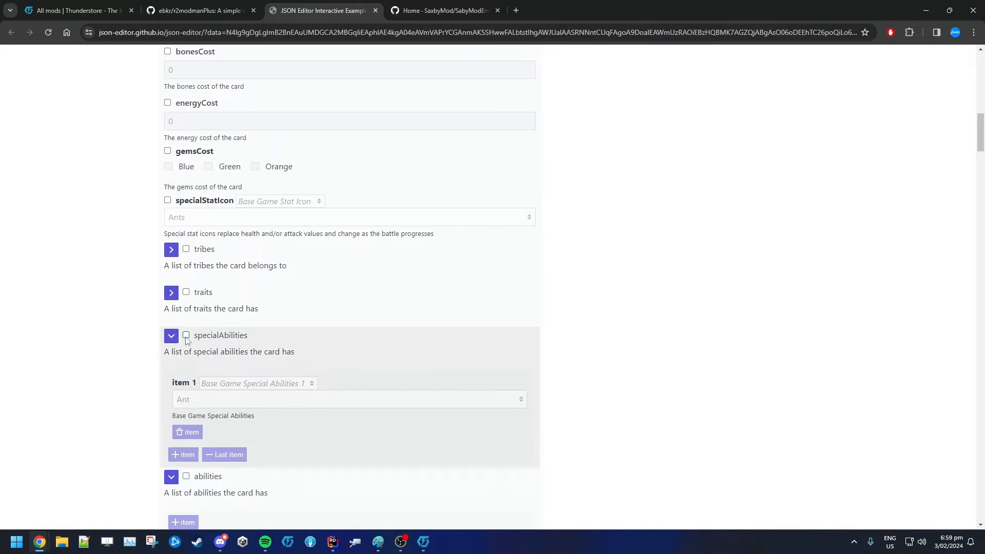
click(172, 336)
Enable the abilities list and add Evolve as its first ability
scroll(98, 314, down, 2)
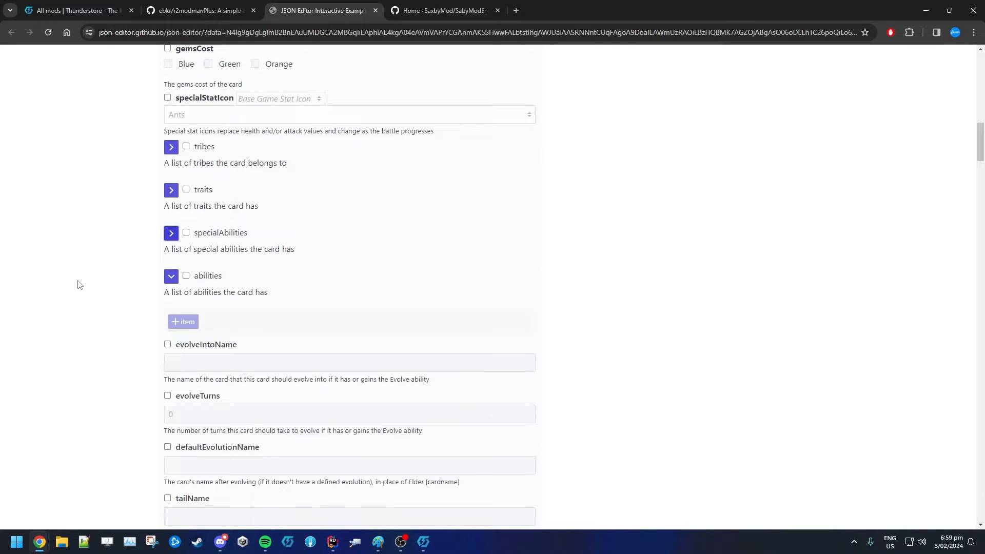
click(186, 275)
click(183, 322)
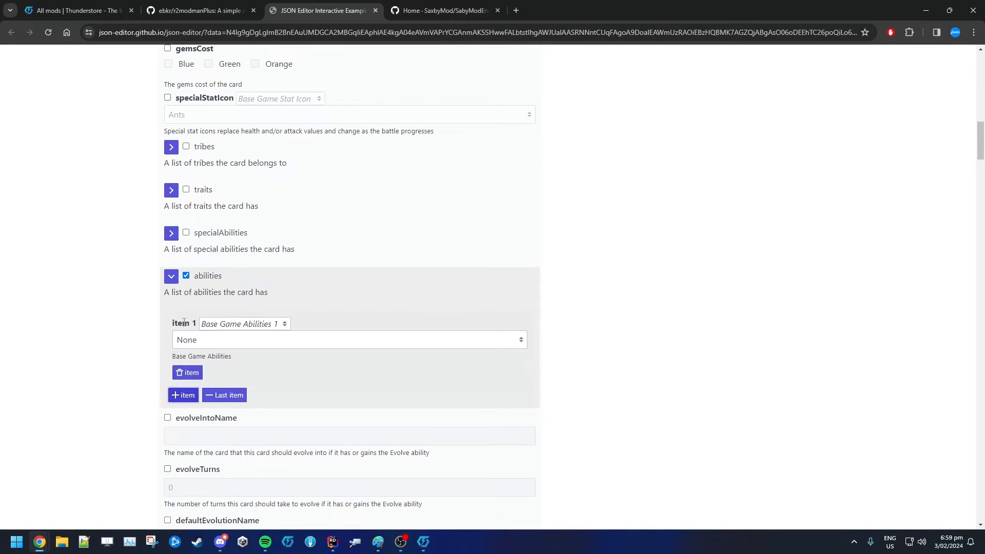
click(221, 342)
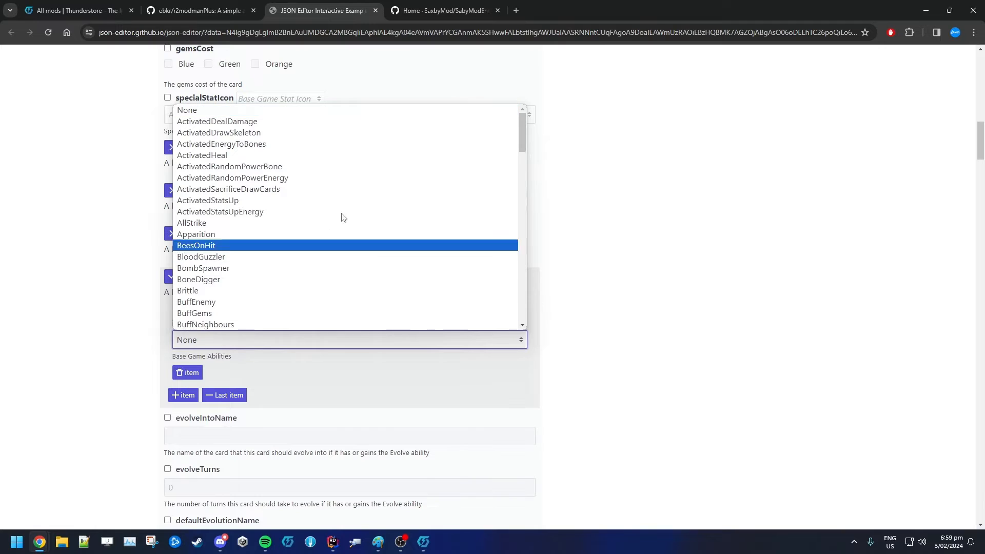
scroll(347, 175, down, 4)
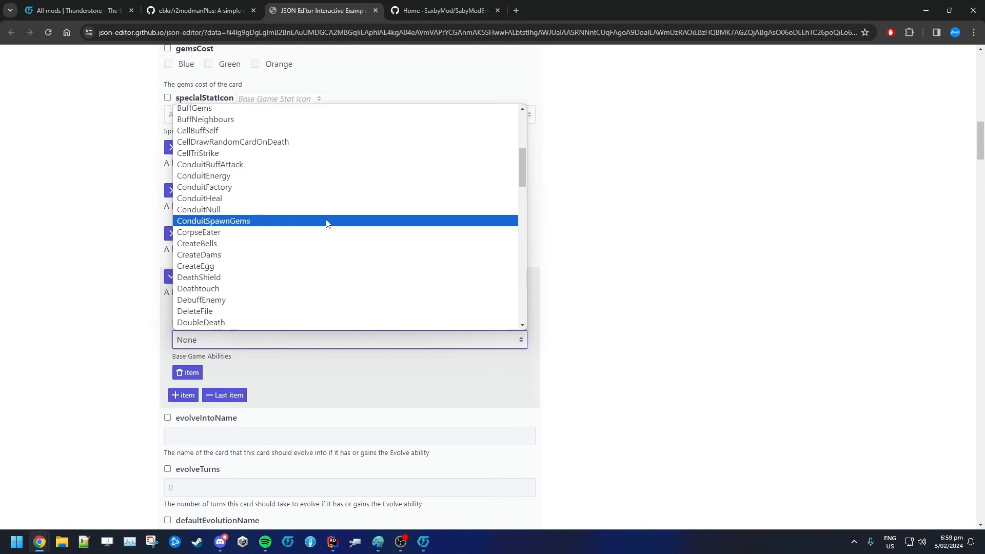
scroll(287, 205, down, 4)
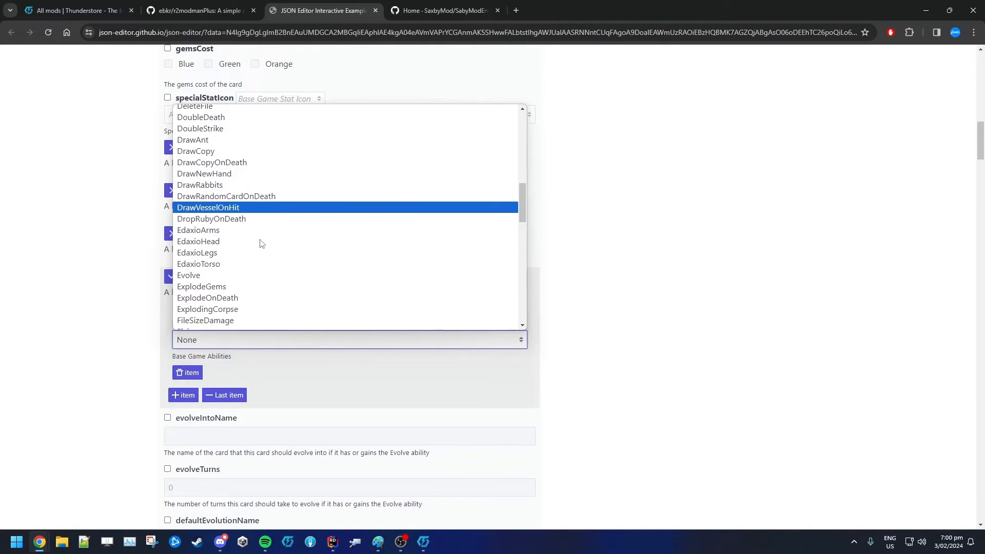
click(247, 277)
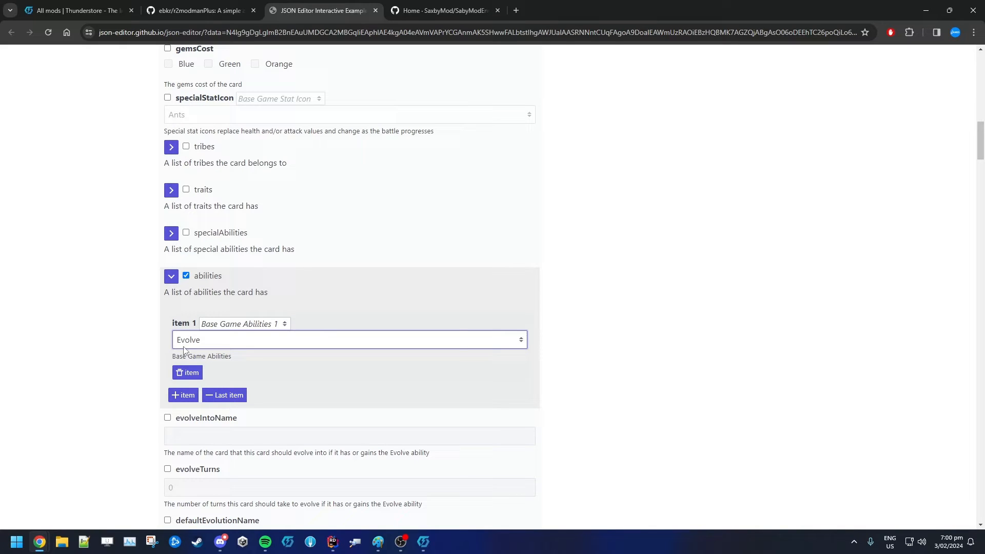
Search the enum wiki for evolve and highlight the Evolve ability's description
click(408, 12)
key(ctrl+f)
text(evolve)
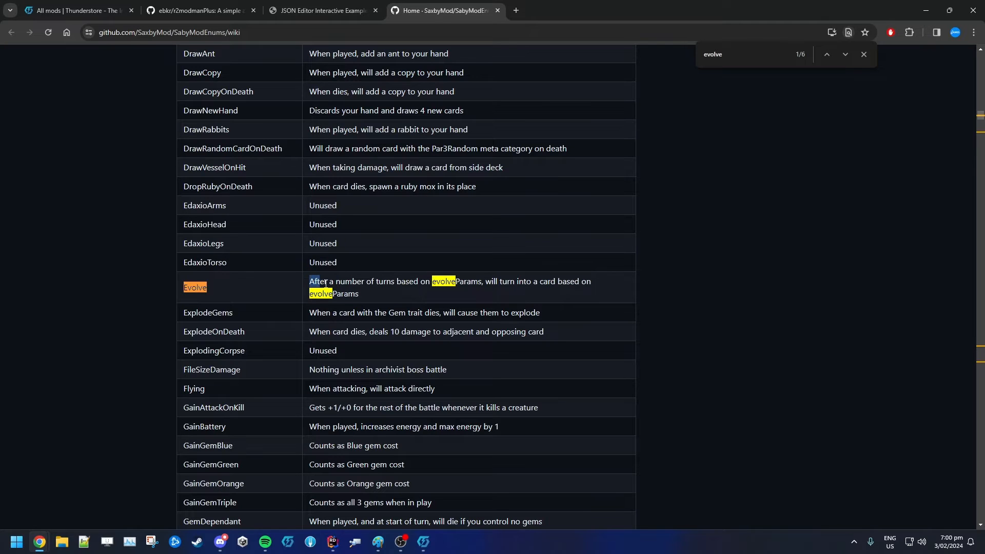
drag(309, 281, 385, 296)
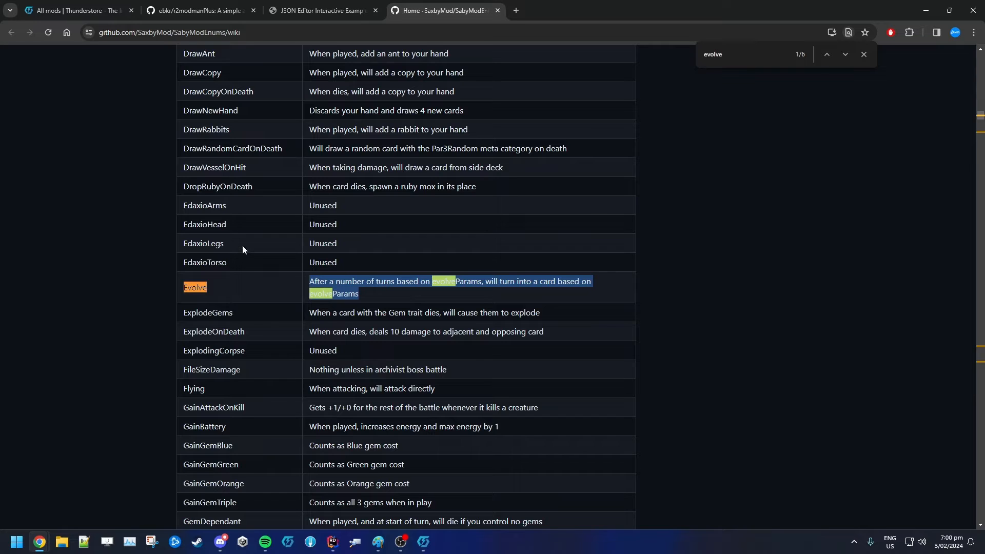
Read through the descriptions in the wiki's Abilities table
scroll(242, 249, up, 15)
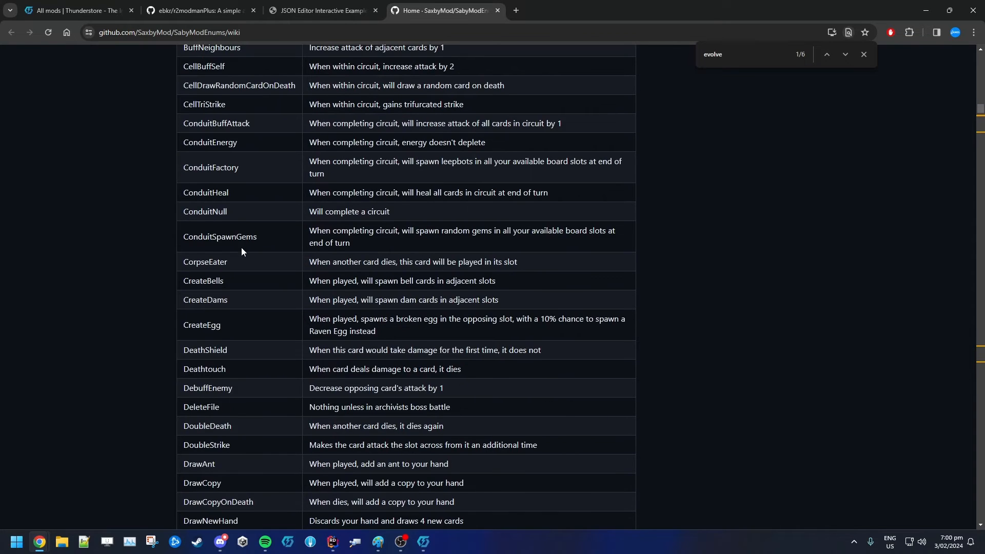
drag(183, 192, 343, 418)
click(269, 341)
scroll(243, 308, down, 4)
scroll(241, 309, down, 1)
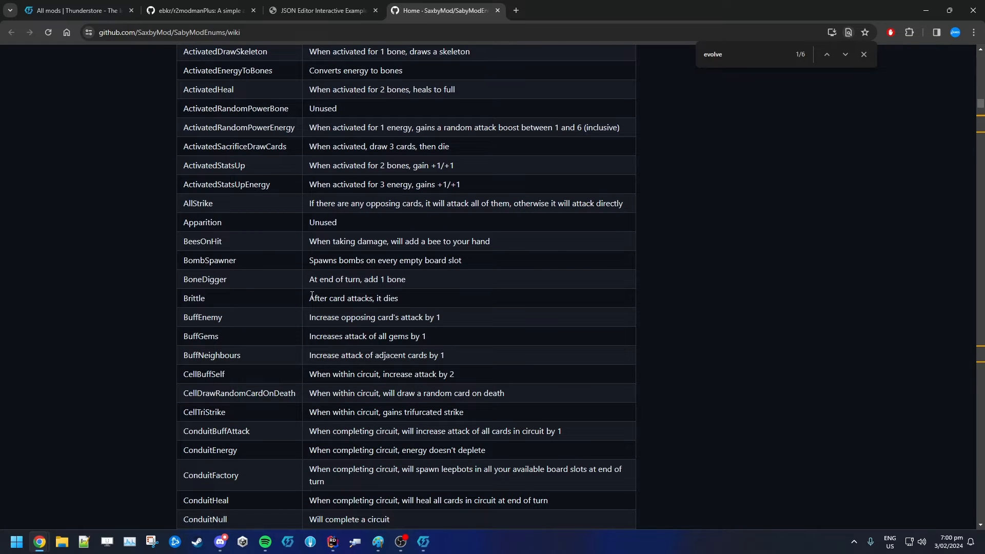
drag(311, 296, 420, 301)
scroll(417, 301, up, 3)
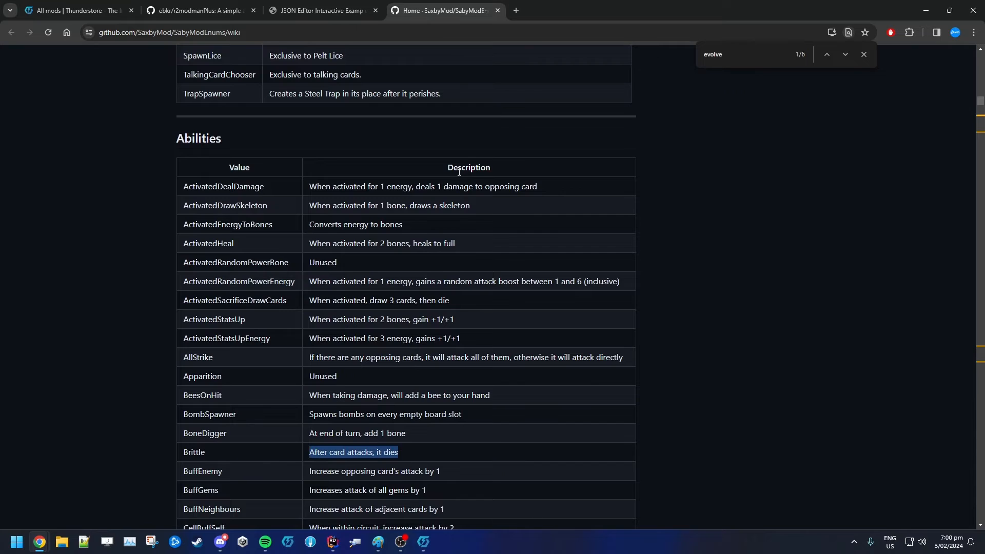
scroll(459, 177, down, 2)
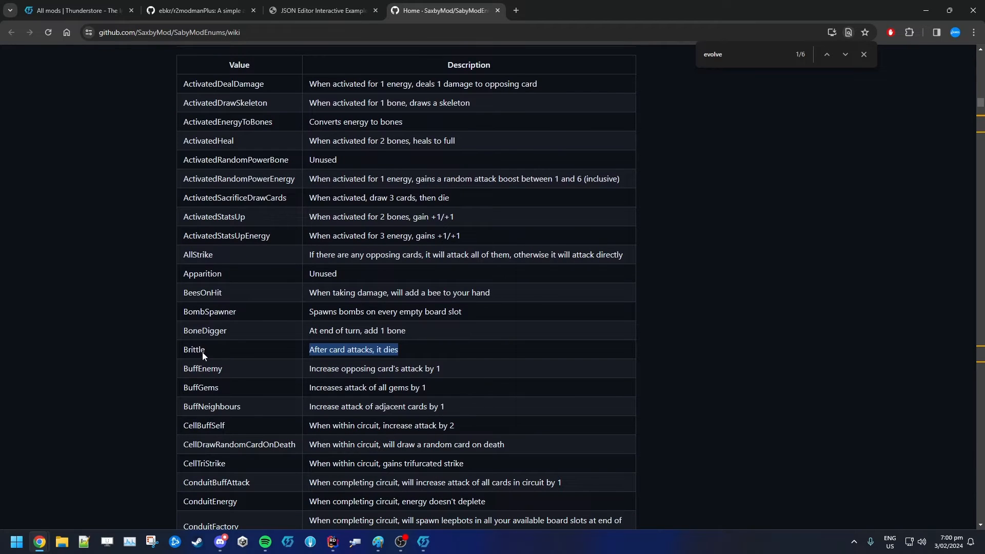
drag(189, 350, 430, 354)
scroll(429, 347, down, 7)
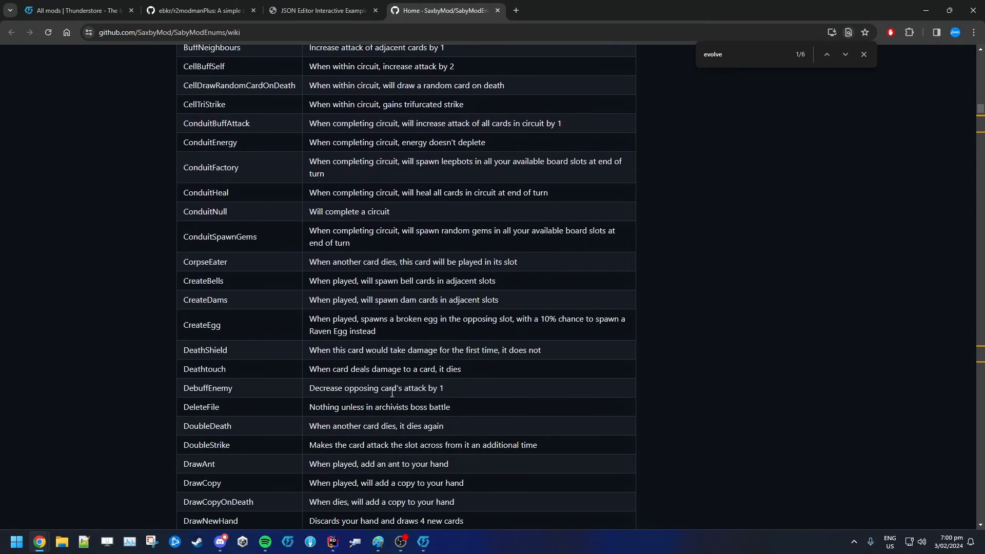
click(303, 13)
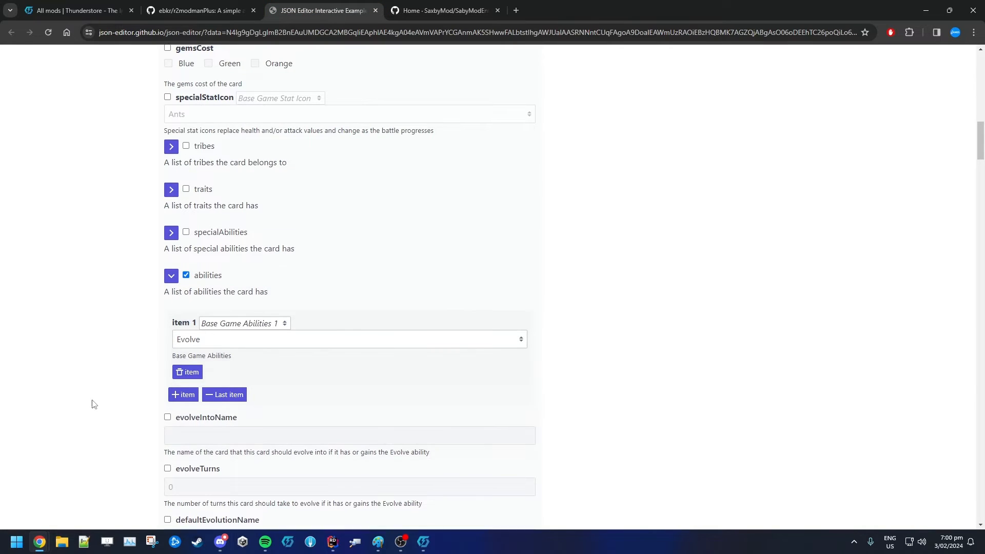
Enable the evolveIntoName field in the card editor
scroll(92, 404, down, 3)
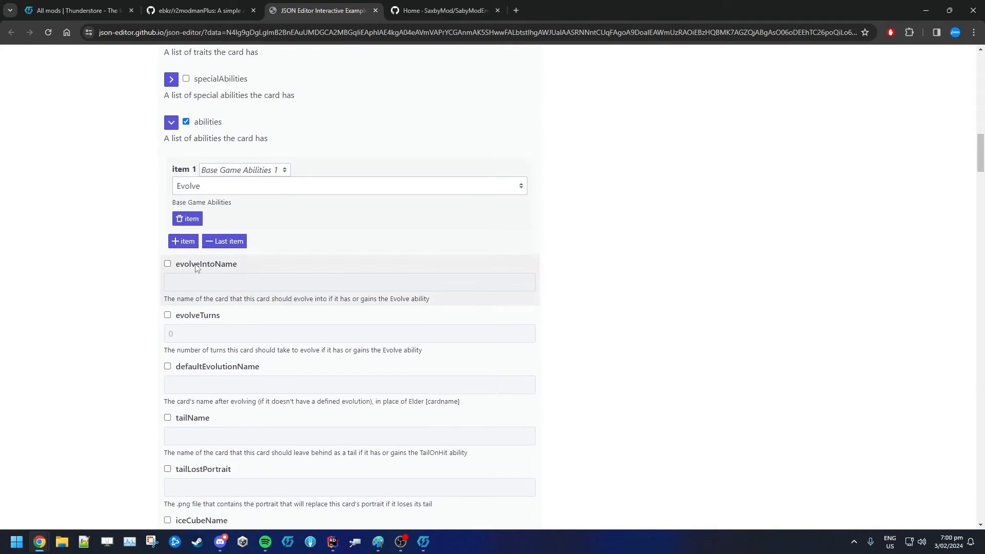
click(167, 264)
Search the enum wiki for the Urayuli card name
click(442, 11)
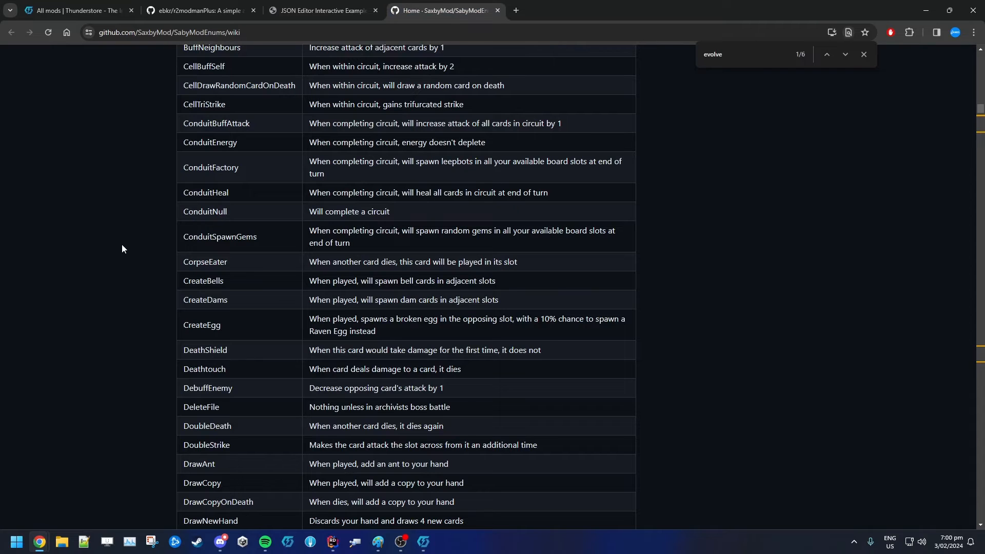
key(ctrl+f)
text(ura)
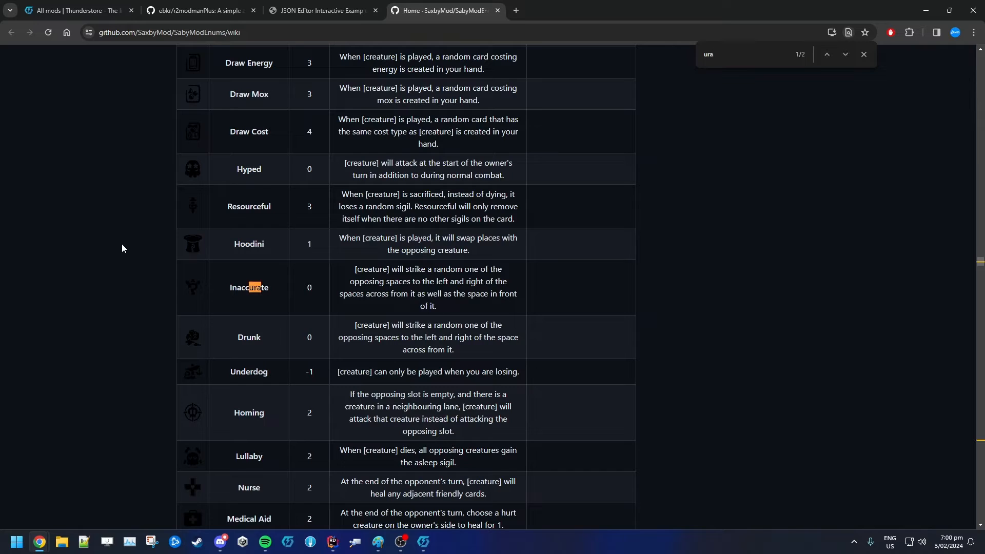
text(t)
key(BackSpace)
text(yu)
key(BackSpace)
key(BackSpace)
key(Return)
key(Return)
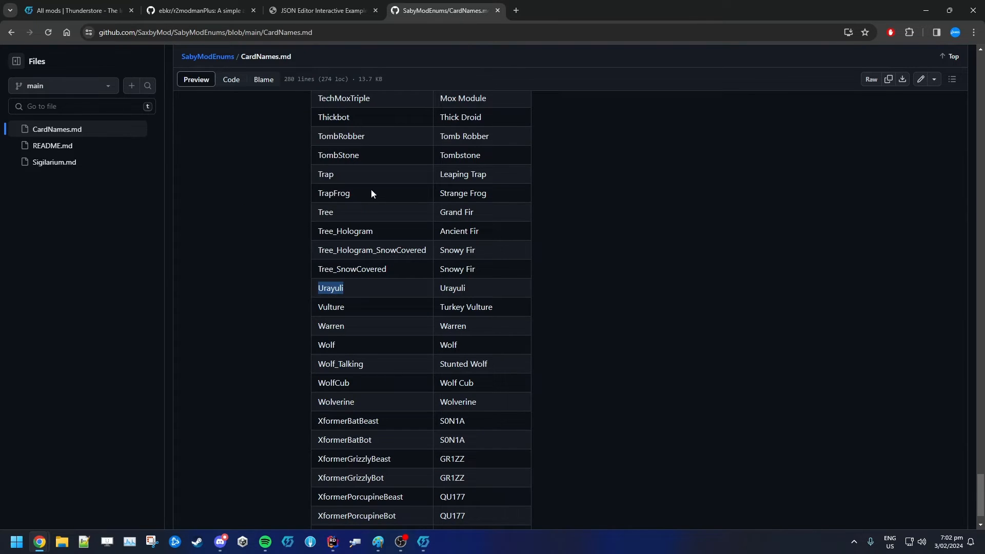
Scroll through the pinned messages of the jsonloader Discord channel to find the enums wiki link
click(319, 2)
click(441, 10)
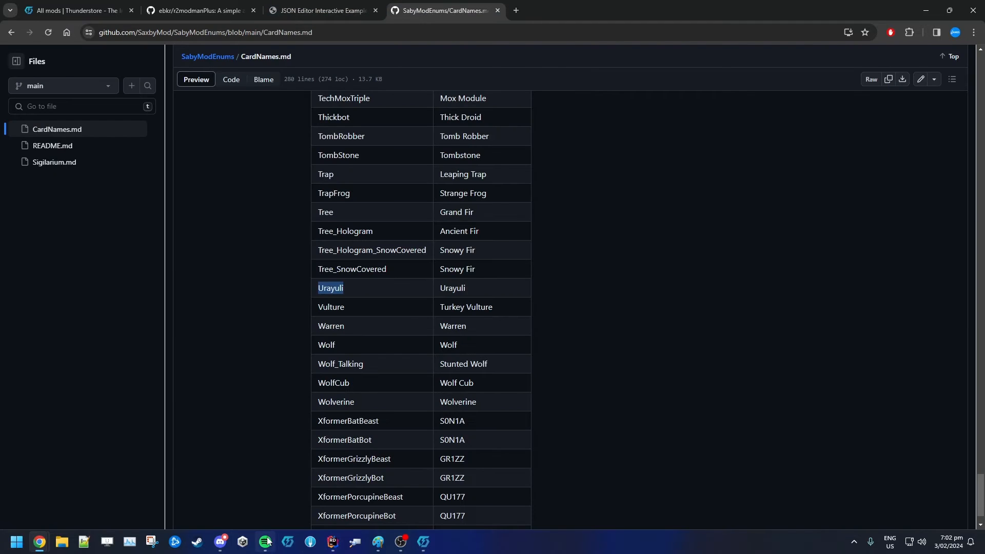
click(220, 542)
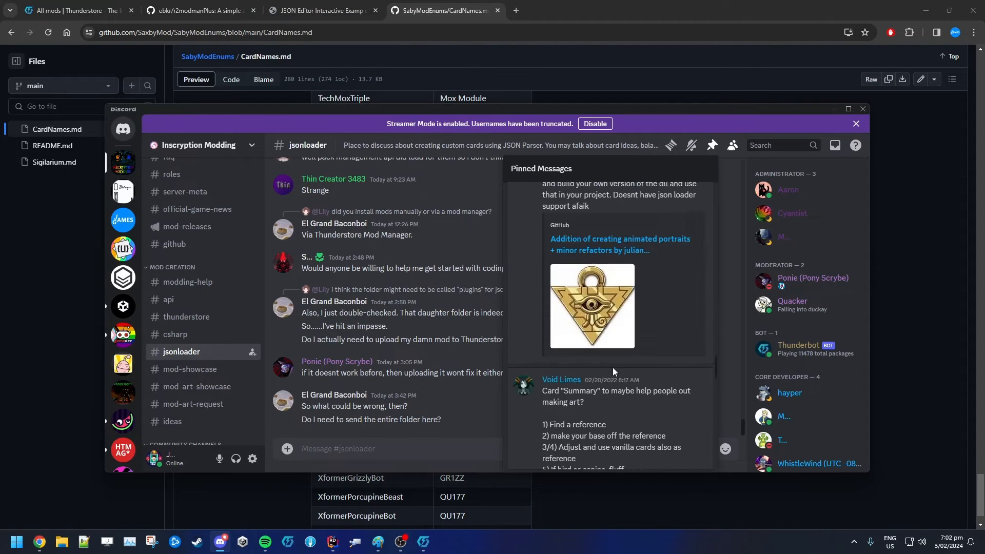
scroll(613, 369, up, 15)
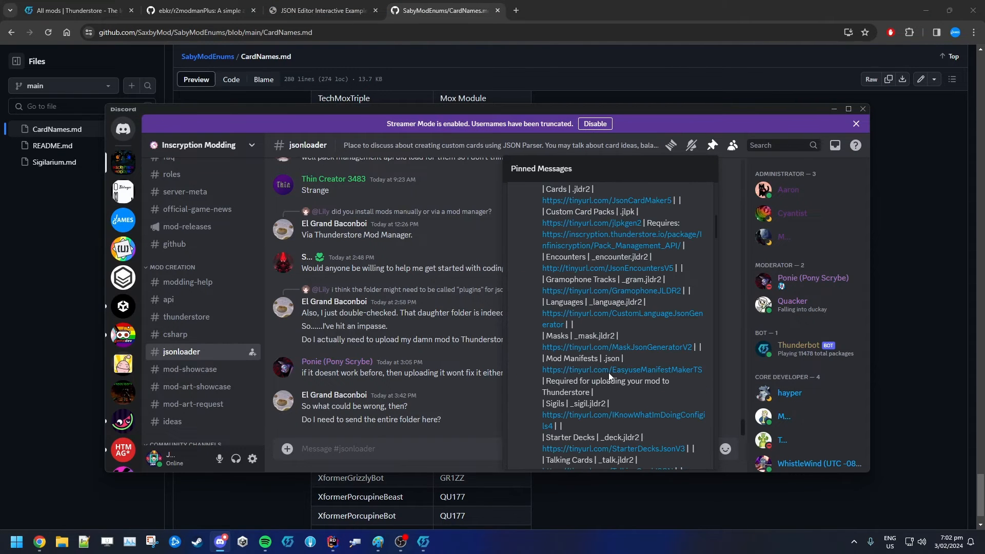
scroll(608, 372, up, 5)
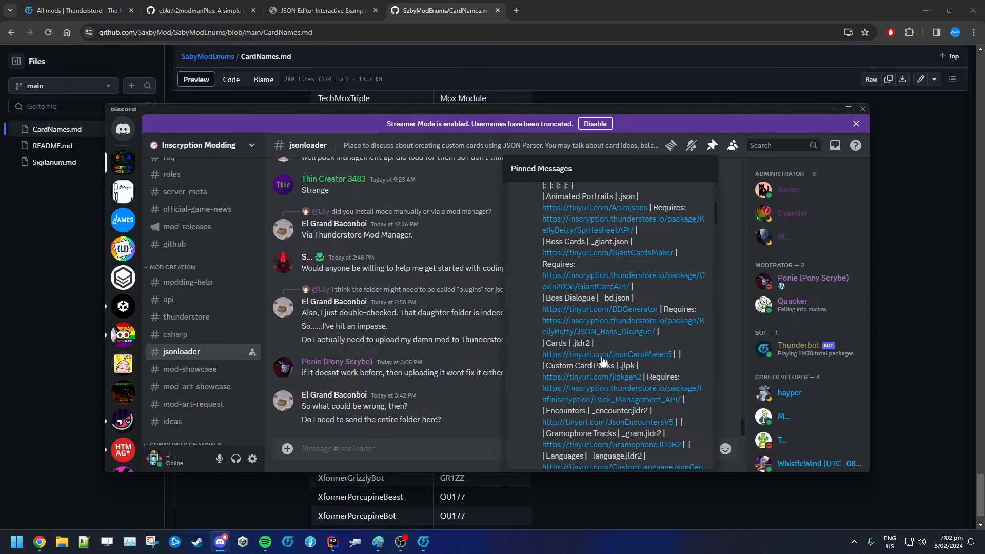
scroll(615, 347, up, 4)
scroll(643, 347, down, 10)
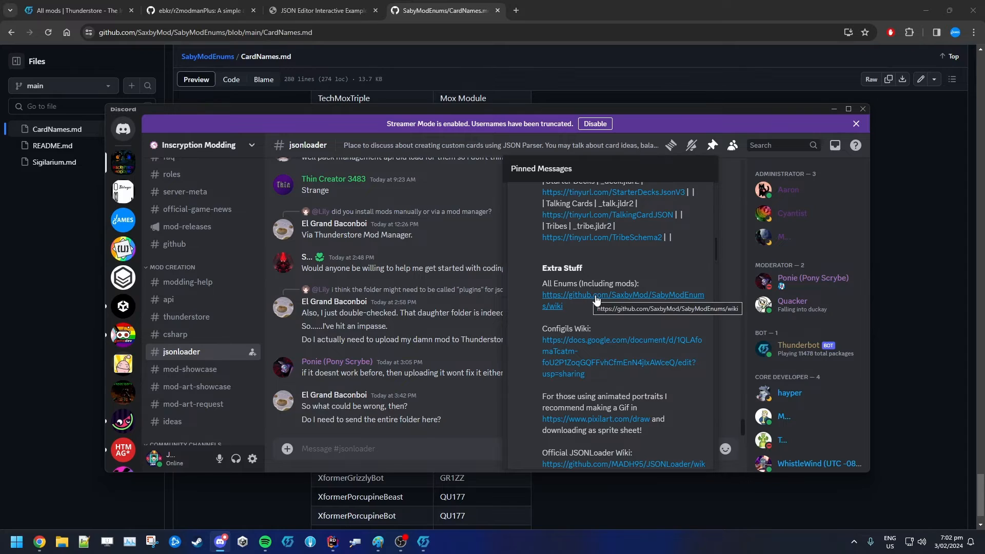
Open the SaxbyModEnums repository from the pinned link and browse its CardNames.md list
click(592, 296)
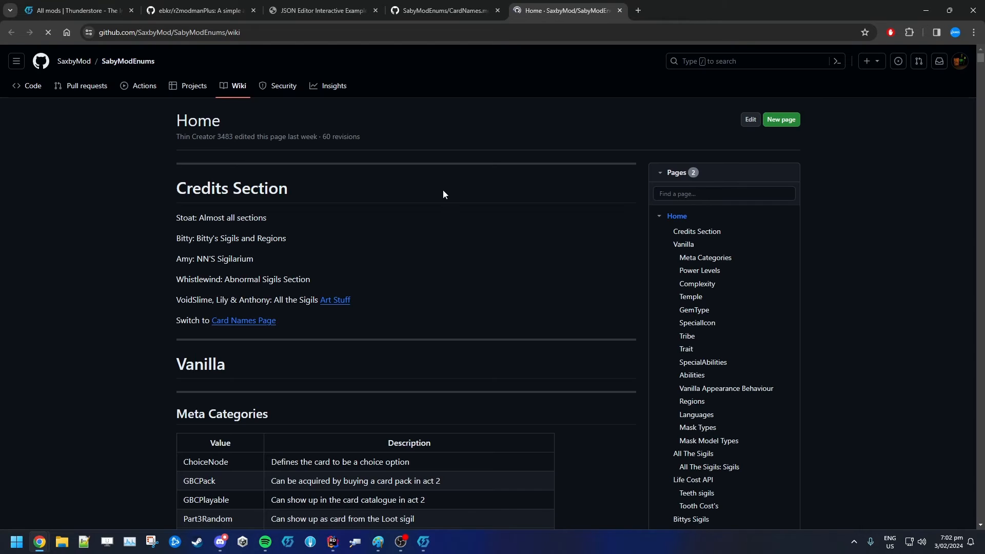
click(239, 89)
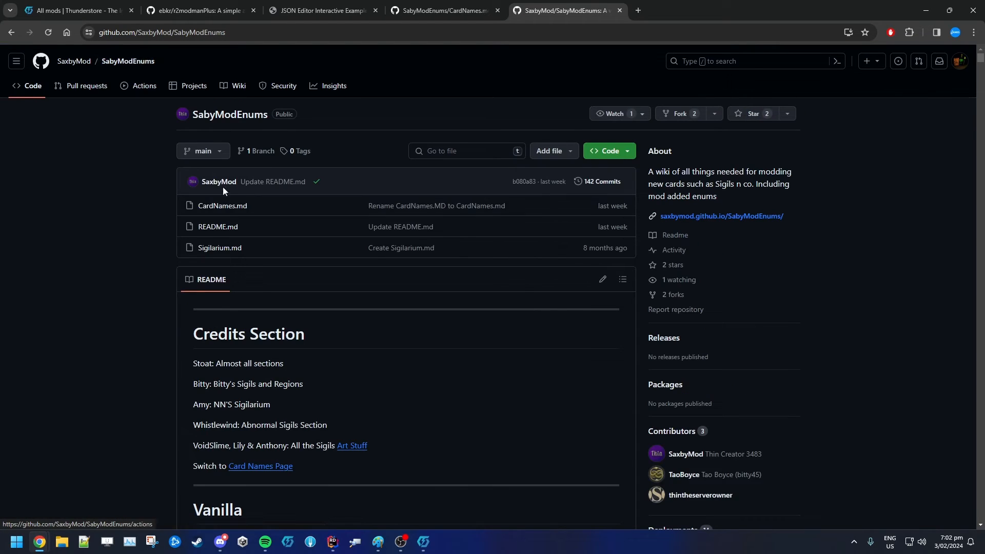
click(229, 206)
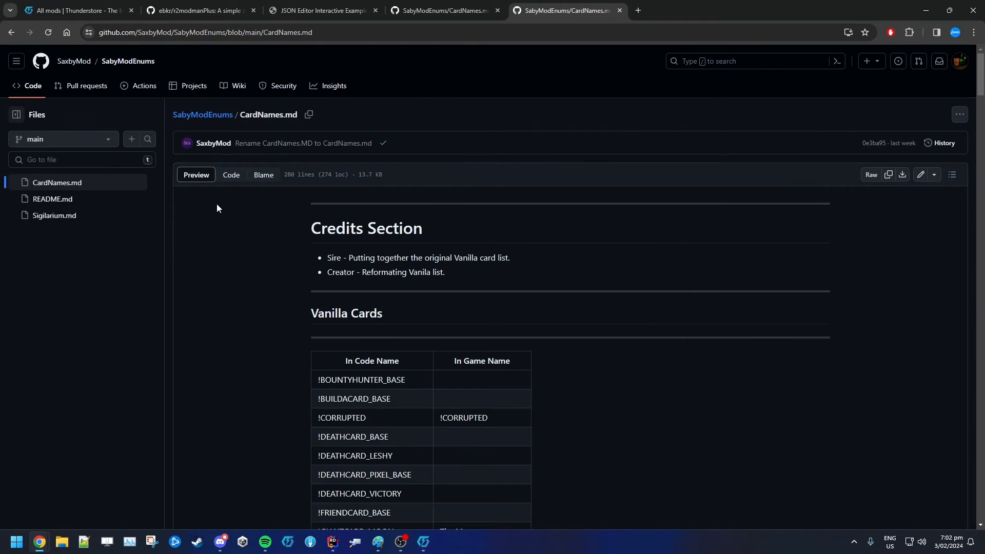
scroll(336, 272, down, 8)
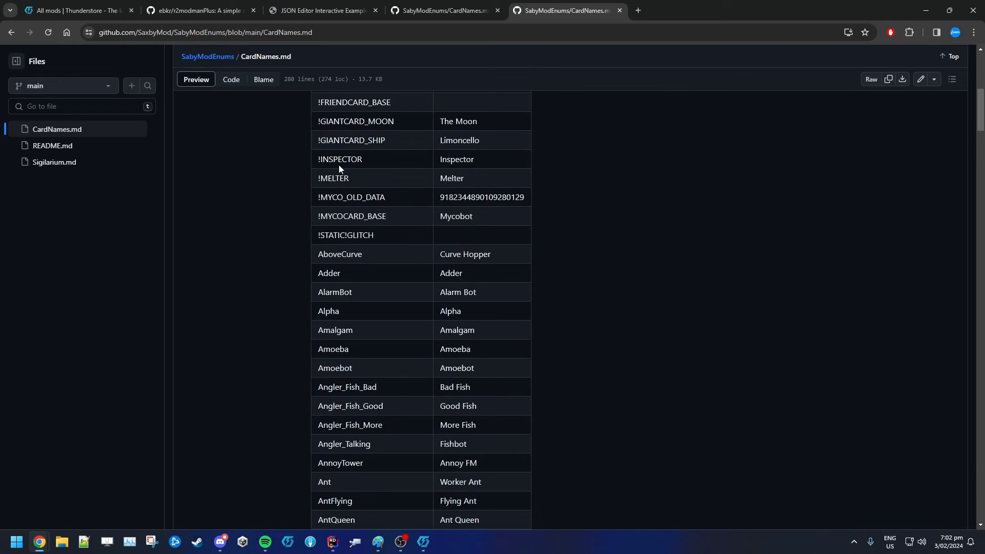
scroll(339, 168, down, 4)
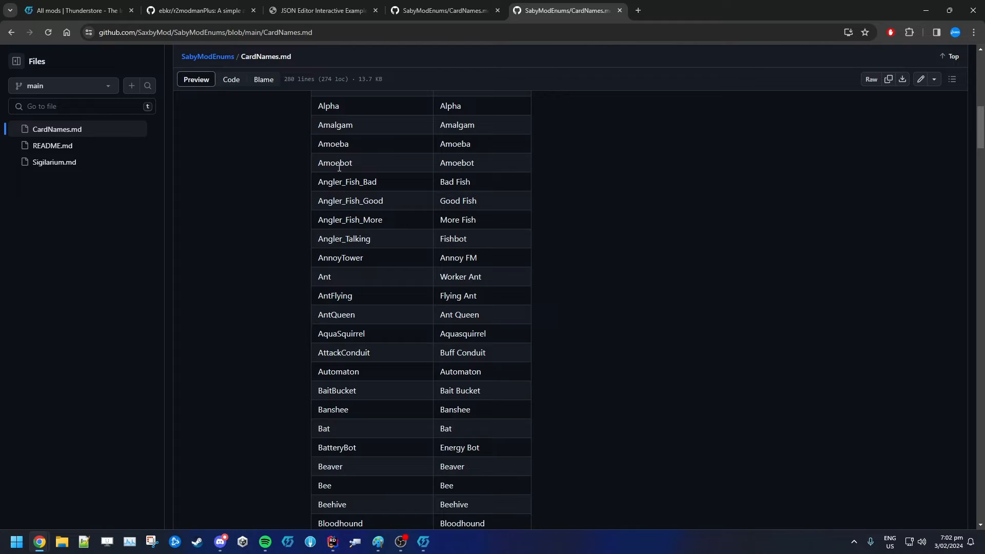
scroll(457, 332, up, 9)
Copy Urayuli from the card names list and paste it as the evolveIntoName value
key(ctrl+f)
text(ura)
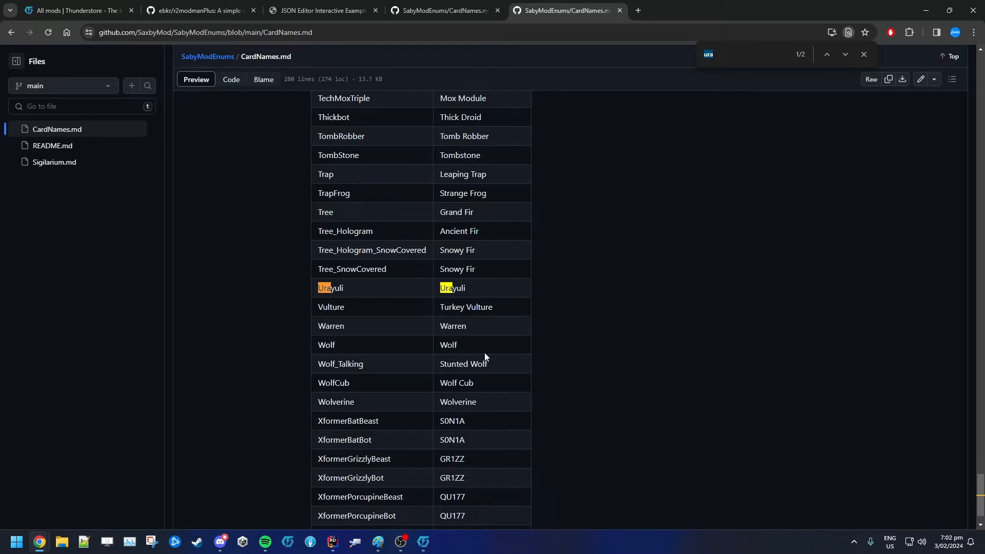
double_click(454, 325)
drag(481, 402, 313, 410)
drag(482, 387, 319, 386)
triple_click(442, 386)
click(337, 387)
double_click(337, 288)
key(ctrl+c)
scroll(338, 297, up, 20)
scroll(342, 302, up, 20)
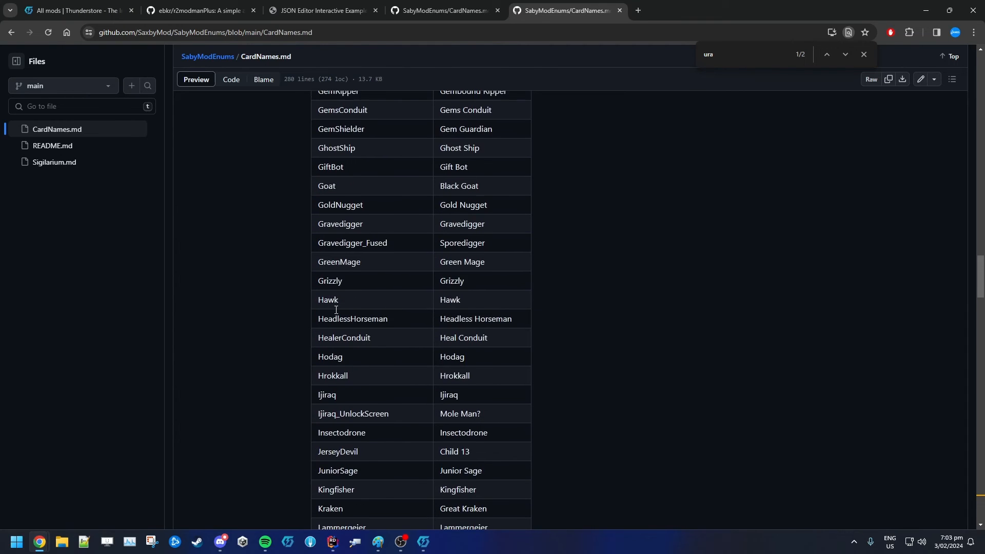
scroll(359, 313, up, 8)
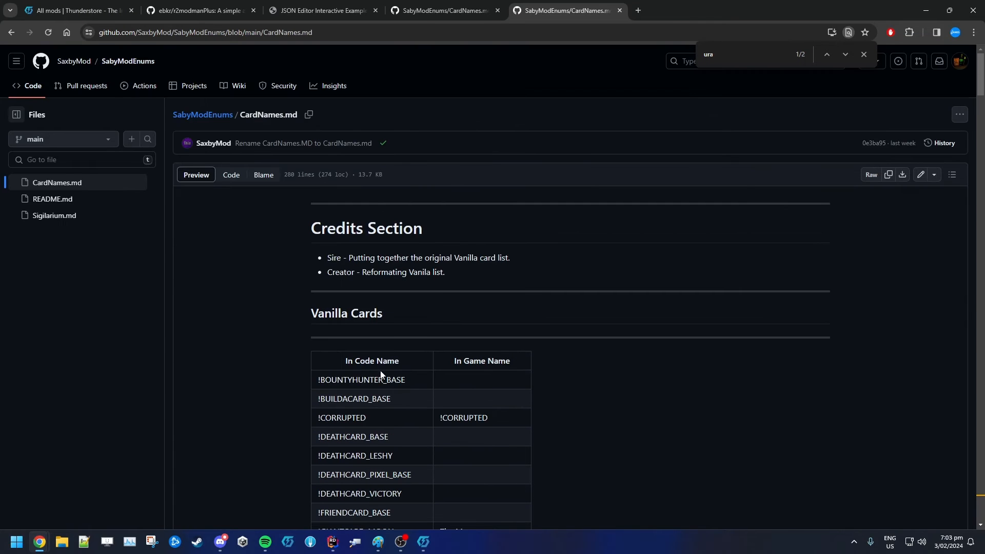
drag(399, 361, 346, 364)
click(320, 11)
click(213, 287)
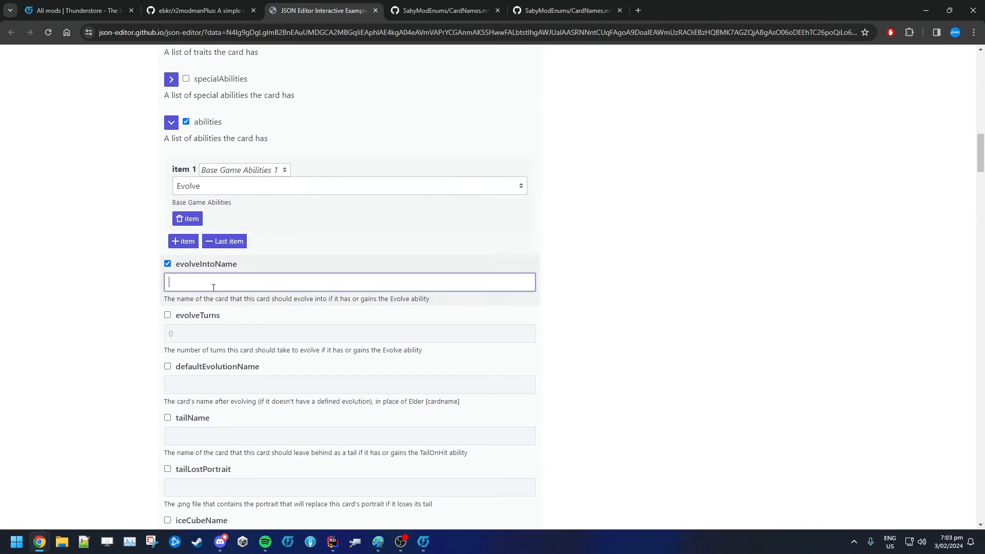
key(ctrl+v)
Enable evolveTurns and set it to 1
click(184, 316)
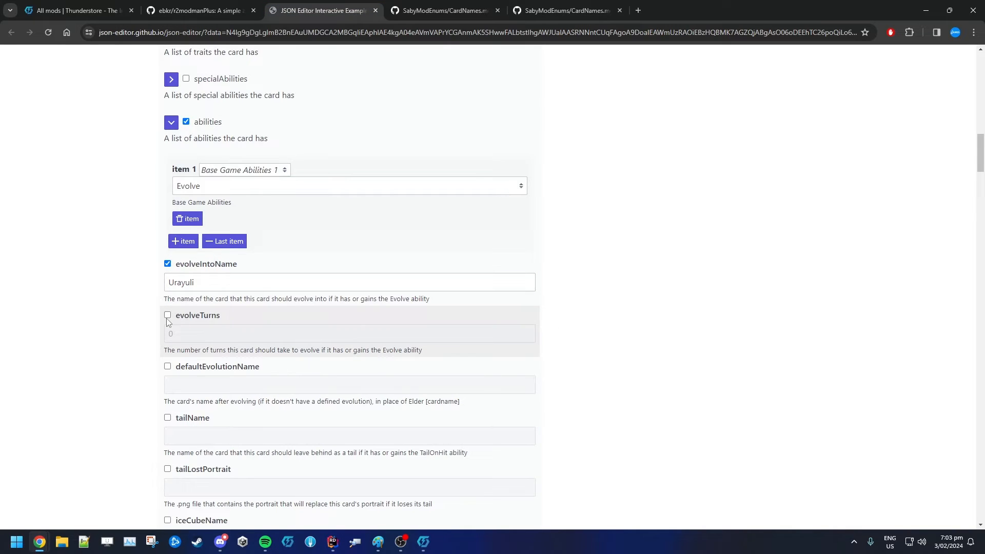
click(168, 315)
click(170, 333)
text(1)
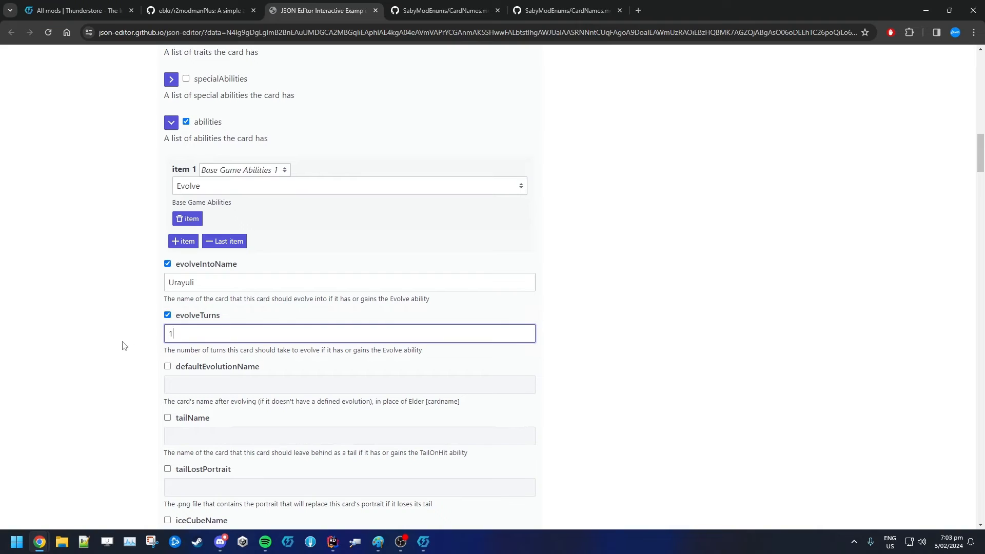
click(123, 345)
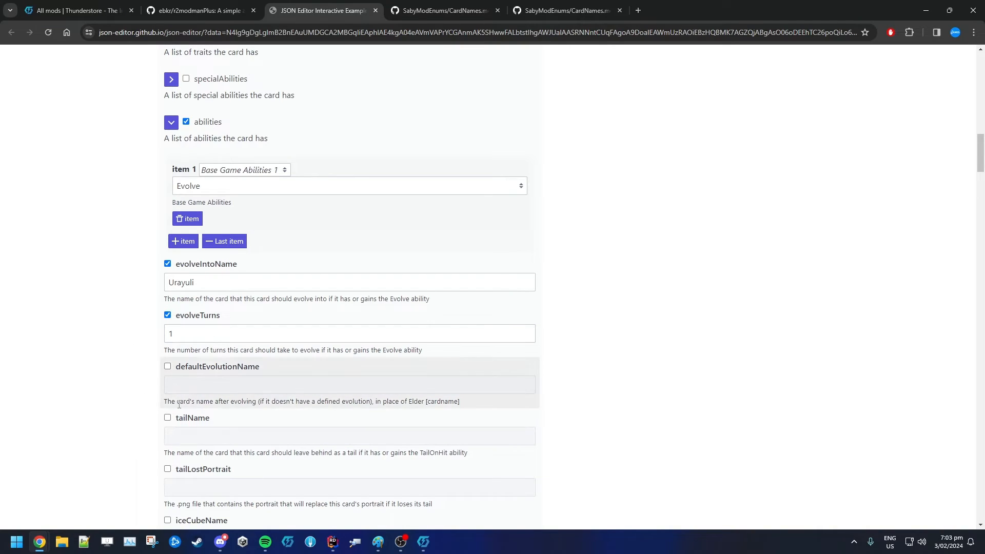
Read the descriptions of the defaultEvolutionName and tailName fields
drag(168, 403, 447, 401)
drag(195, 416, 185, 366)
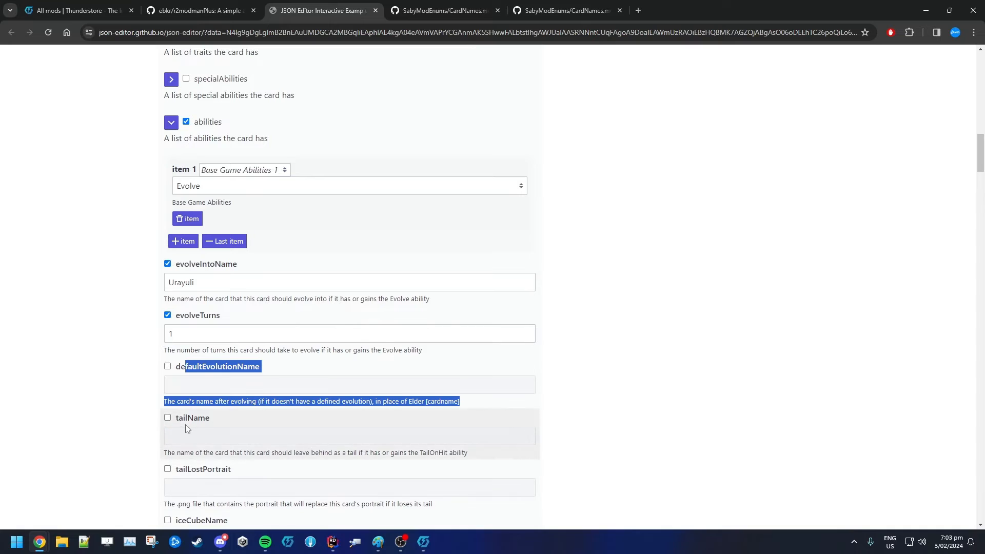
scroll(188, 429, down, 2)
click(191, 335)
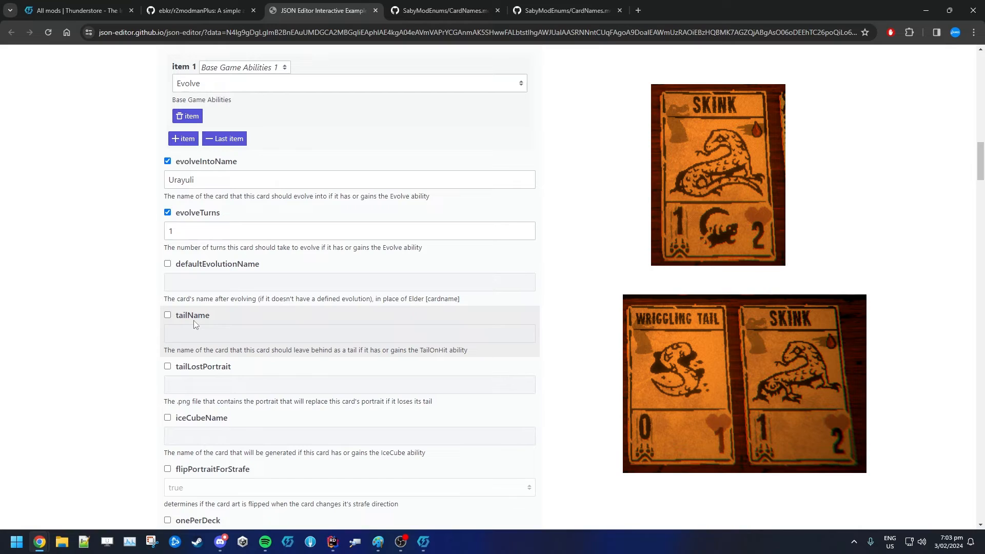
click(167, 315)
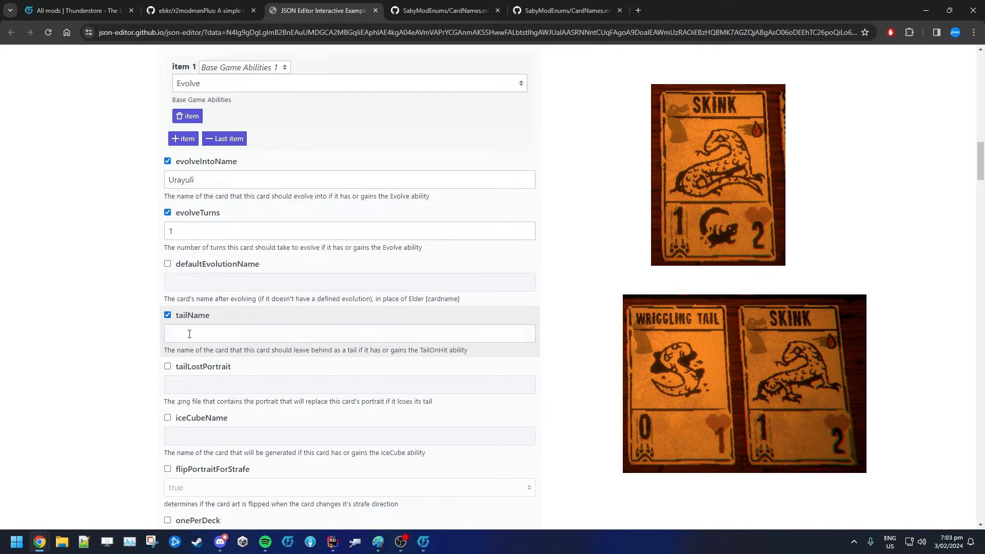
click(170, 334)
key(ctrl+v)
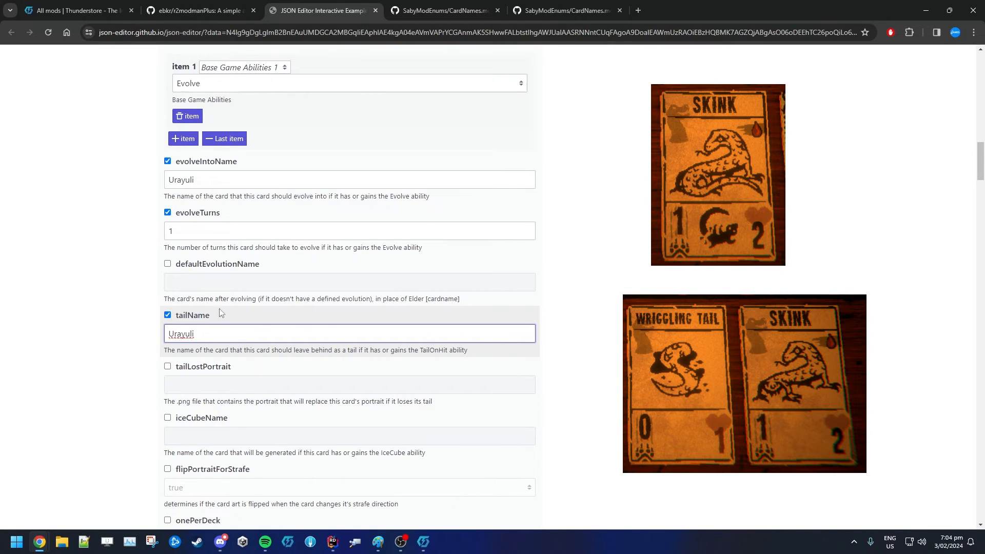
click(167, 315)
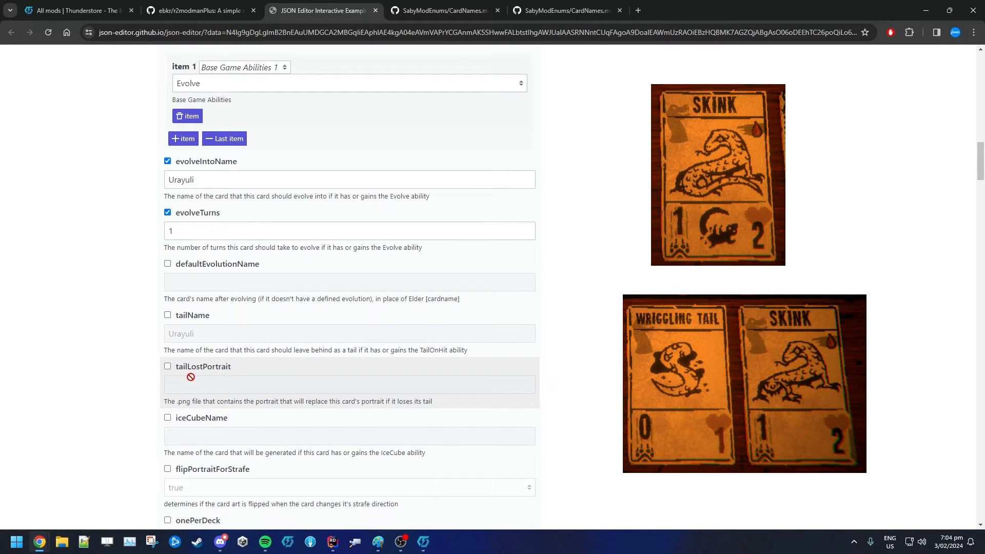
Read the descriptions of the iceCubeName and flipPortraitForStrafe fields
scroll(125, 410, down, 4)
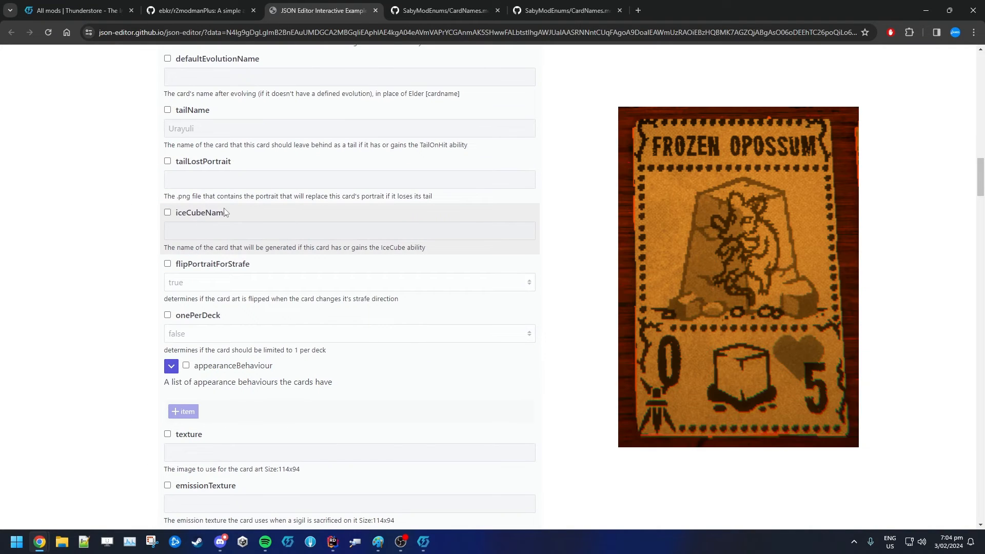
double_click(226, 213)
click(223, 213)
double_click(221, 214)
click(219, 216)
drag(180, 267, 242, 268)
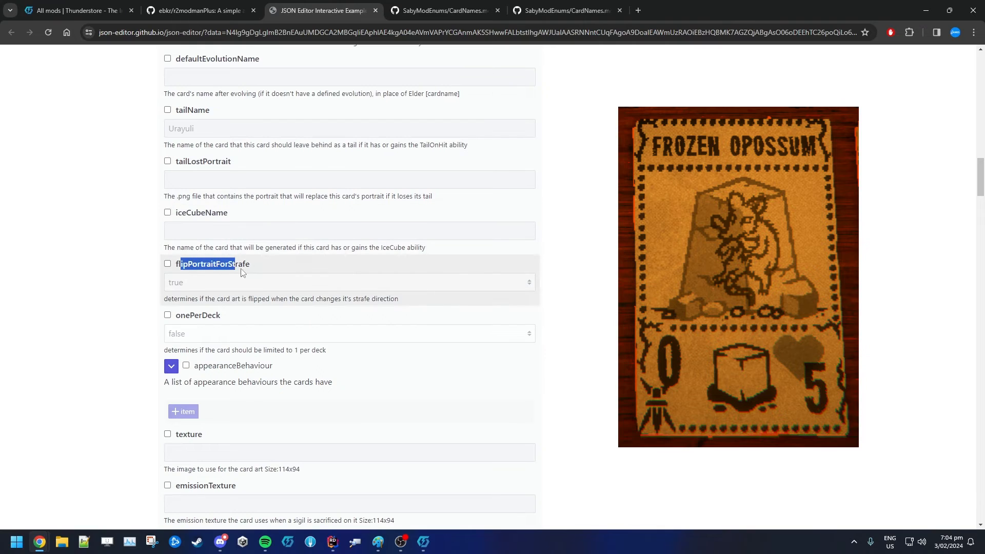
drag(182, 267, 238, 267)
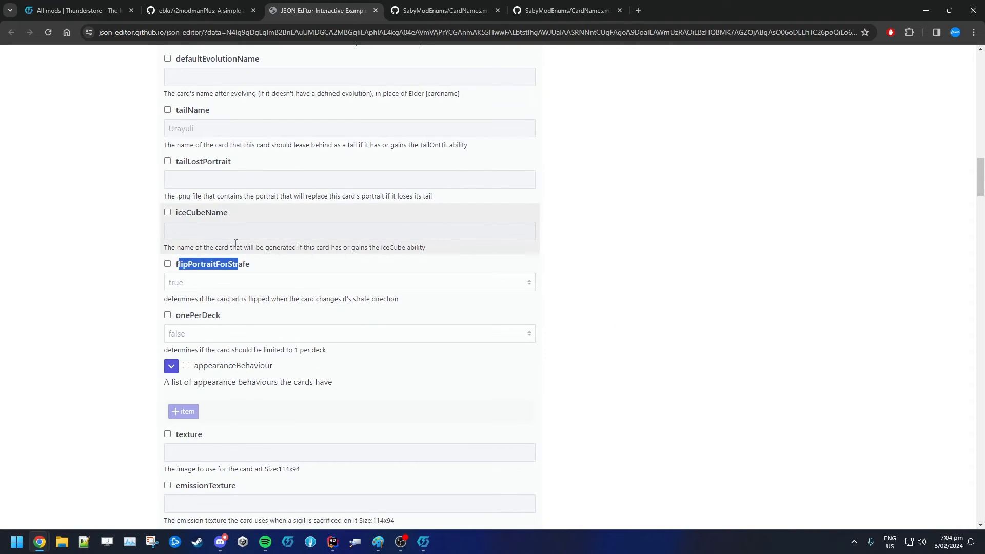
mouse_move(236, 242)
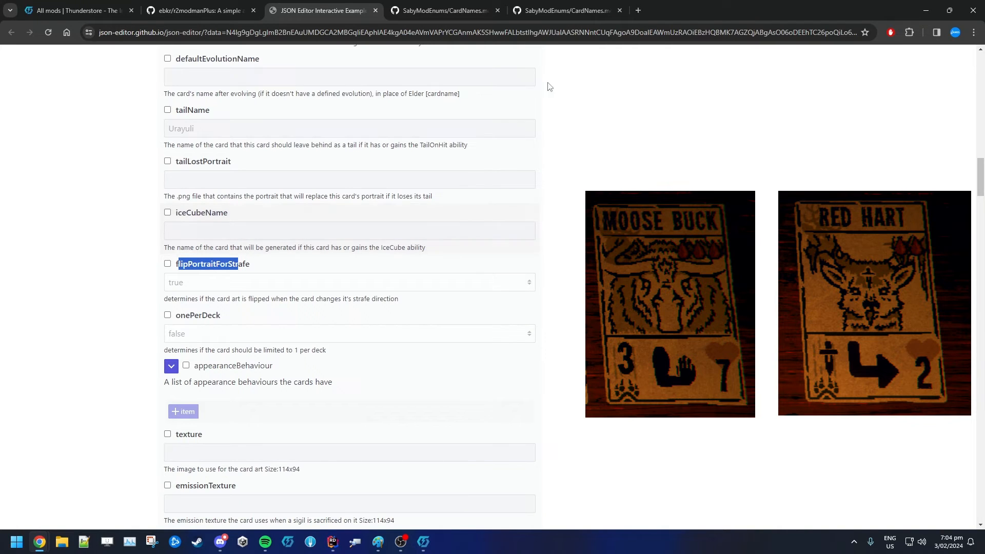
Search the enum wiki for the Strafe ability and highlight its description
click(472, 14)
key(ctrl+f)
text(strafe)
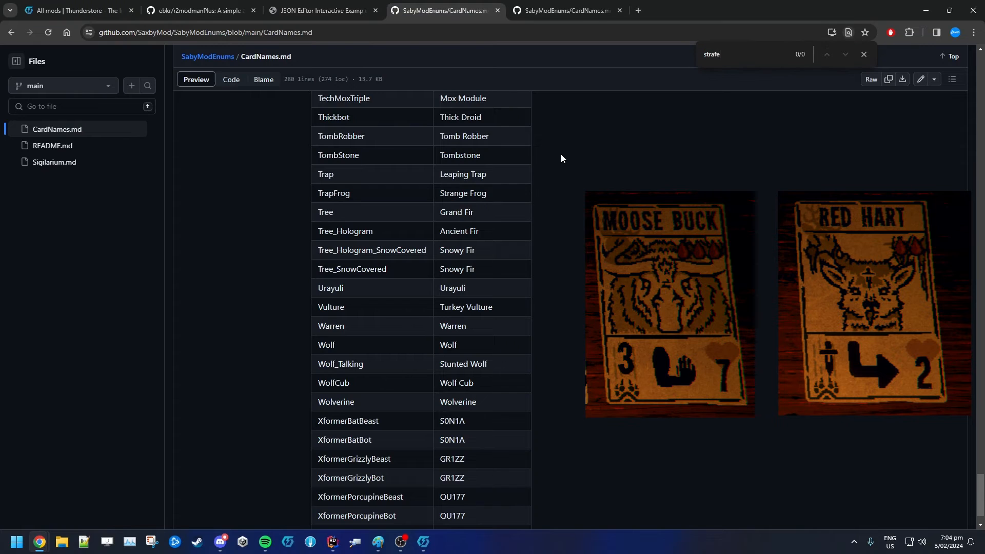
key(ctrl+a)
click(534, 11)
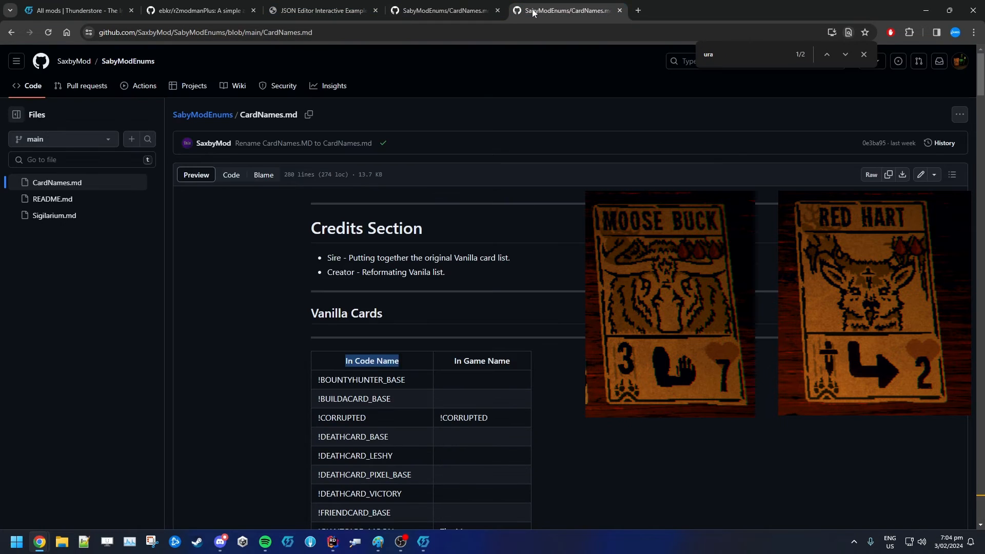
click(480, 11)
key(alt+Left)
key(alt+Left)
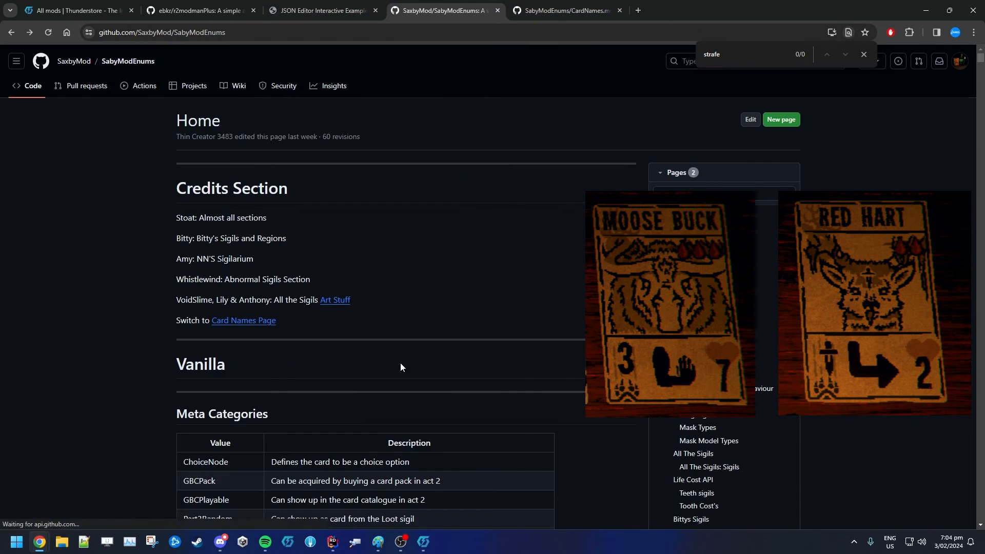
key(Return)
key(Escape)
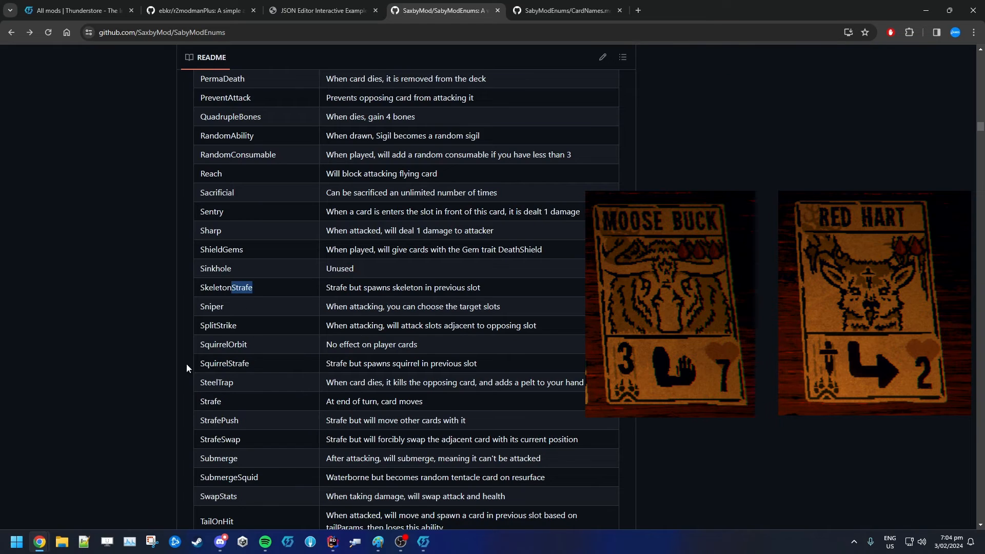
drag(210, 399, 422, 398)
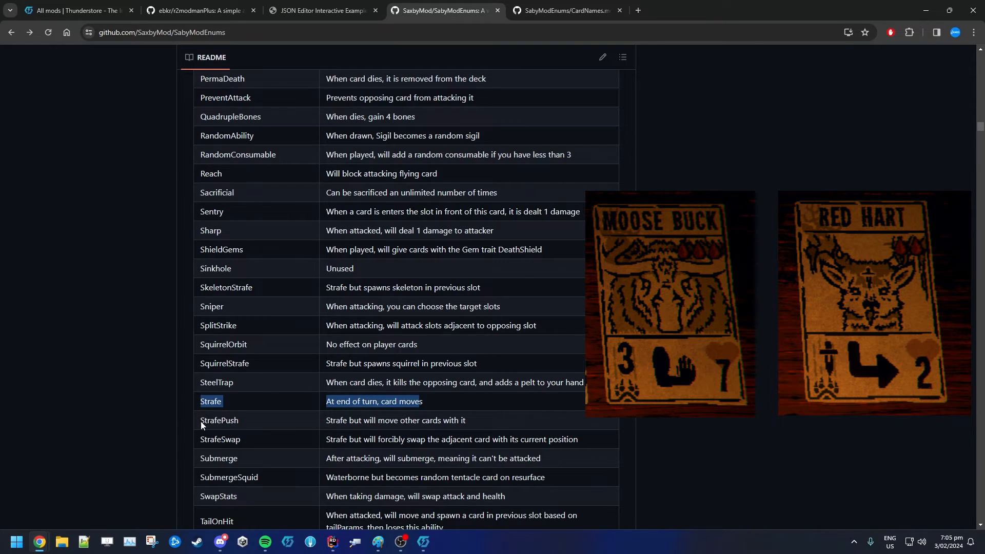
Review the Strafe ability description in the enum wiki, then read the onePerDeck field in the card editor
drag(202, 425, 454, 420)
click(455, 420)
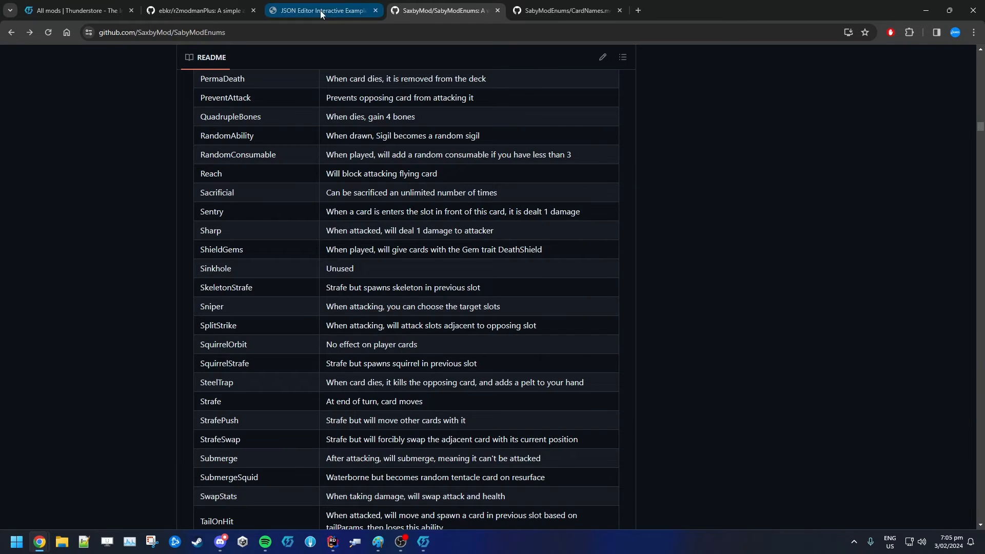
click(320, 10)
click(123, 289)
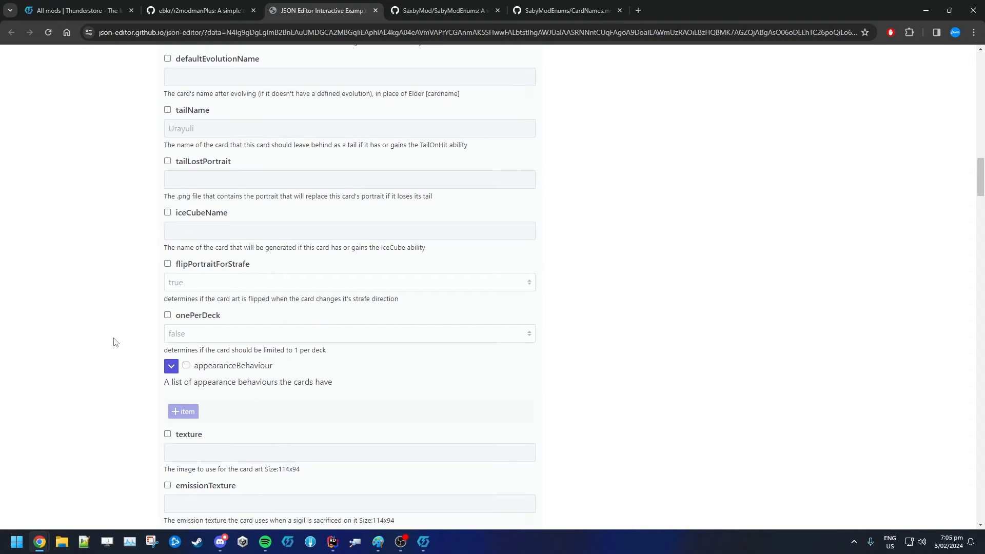
drag(176, 316, 209, 316)
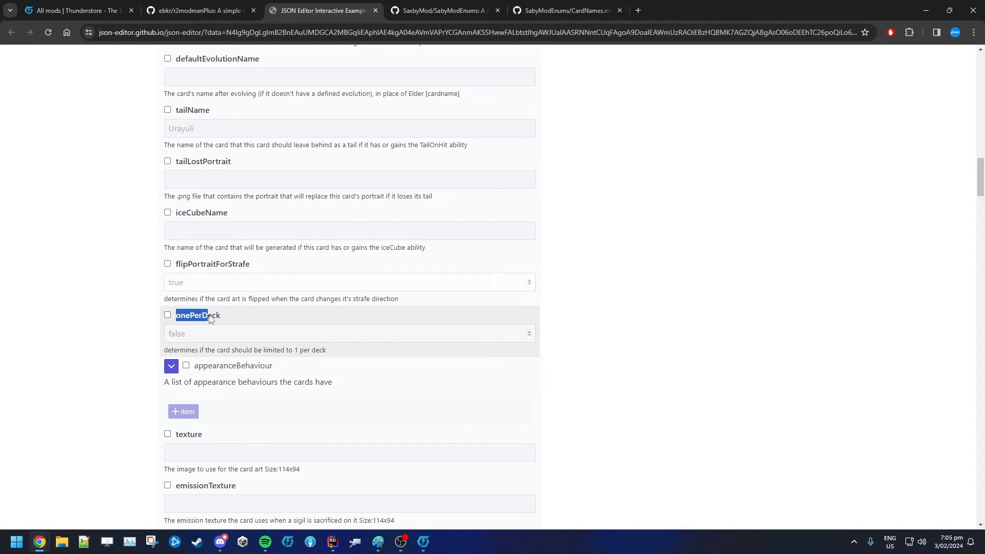
click(210, 324)
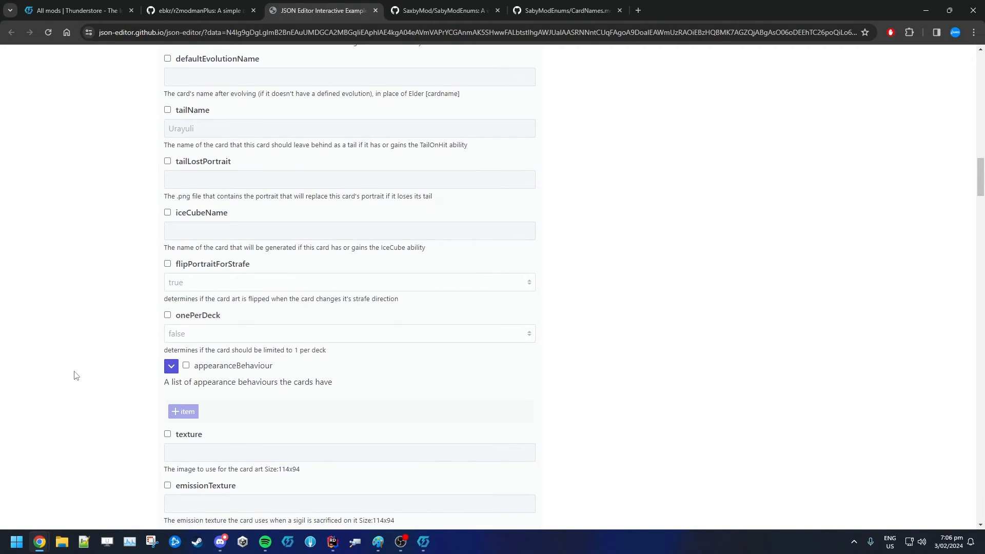
Browse the appearanceBehaviour item options, then switch the appearanceBehaviour field off again
scroll(75, 373, down, 3)
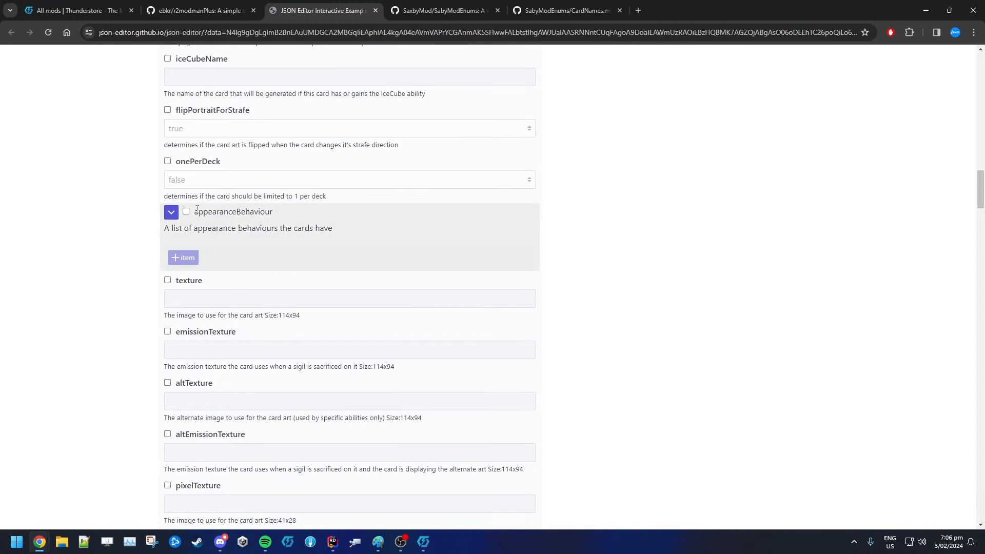
drag(197, 211, 283, 210)
click(282, 210)
click(186, 211)
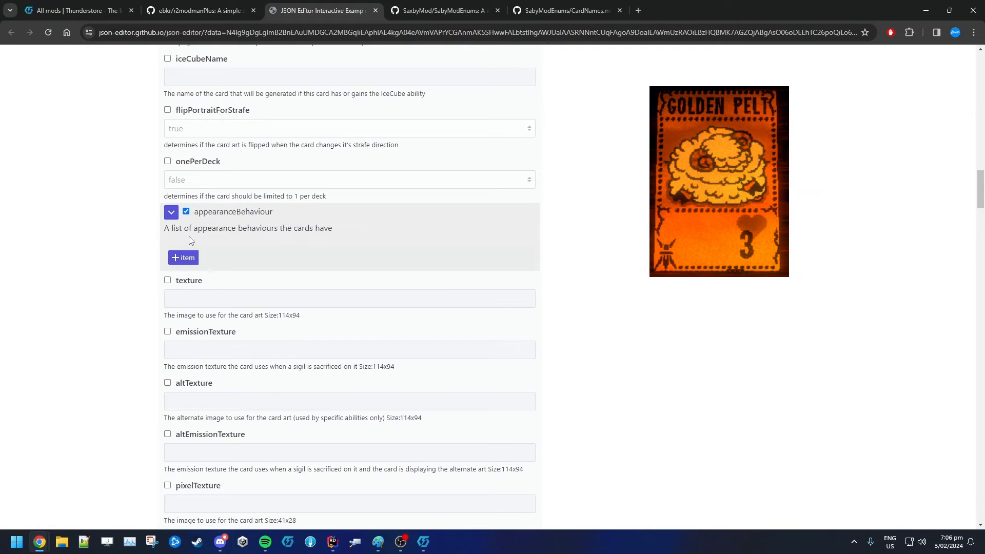
click(183, 257)
click(220, 276)
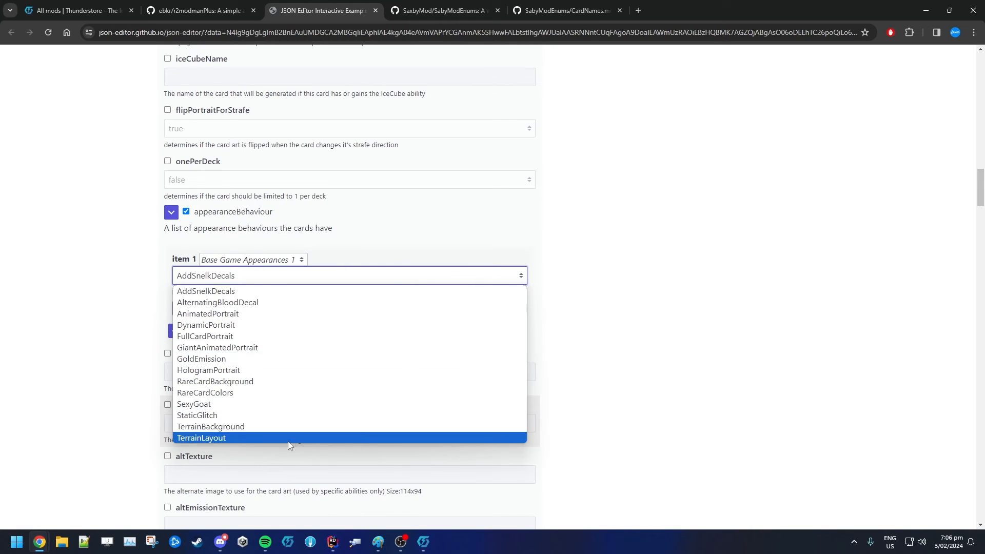
click(115, 363)
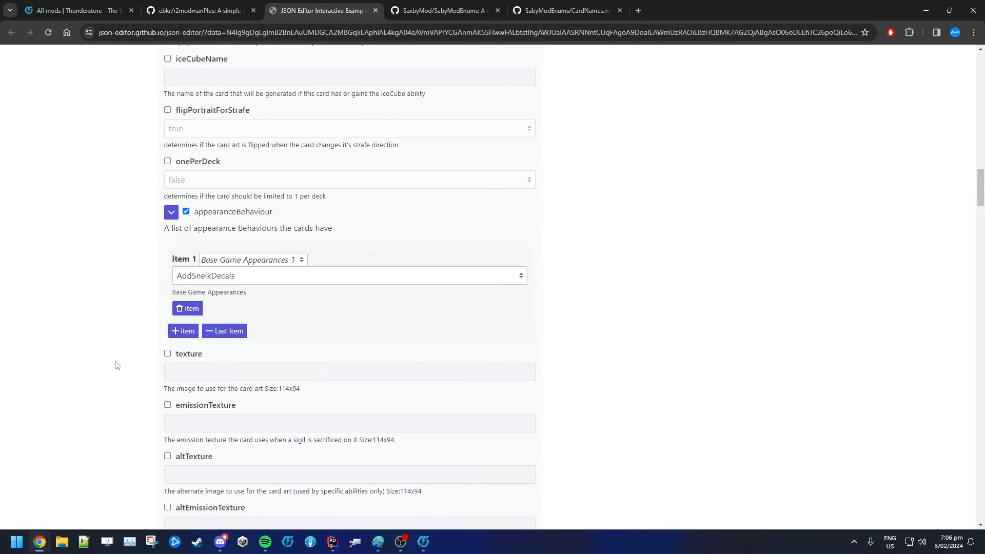
click(185, 212)
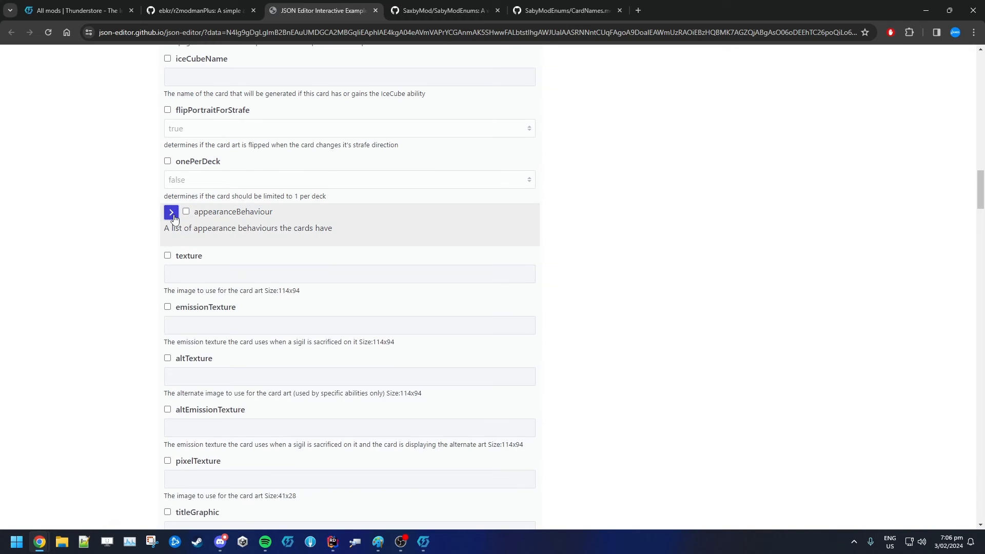
Enable the texture field and set it to Urayuliling.png, reusing the card name
click(168, 255)
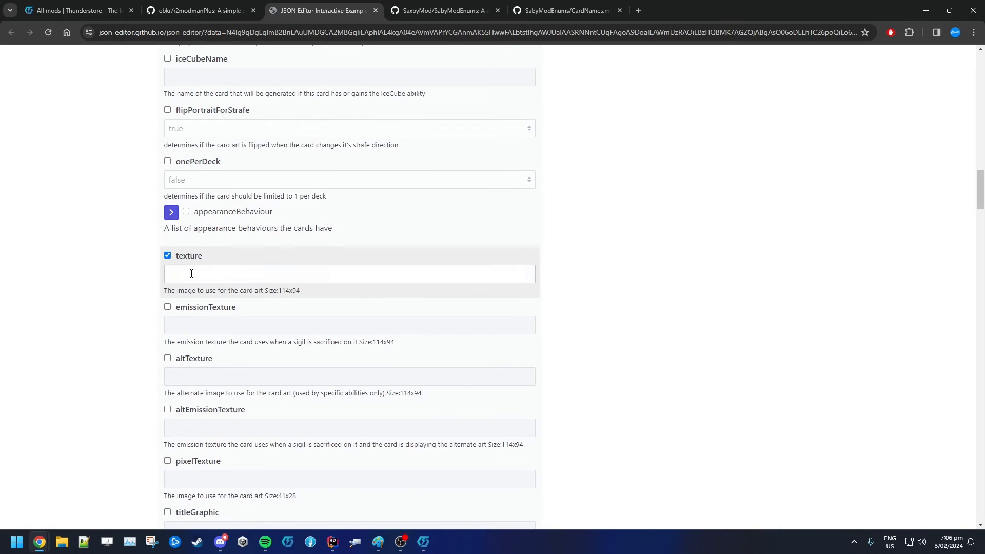
click(191, 274)
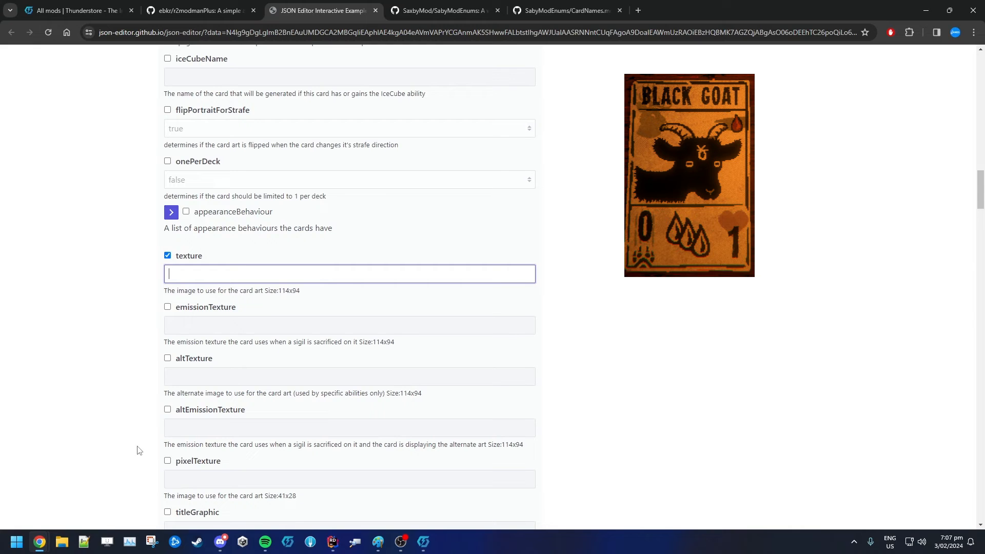
scroll(137, 446, up, 20)
double_click(203, 165)
click(110, 373)
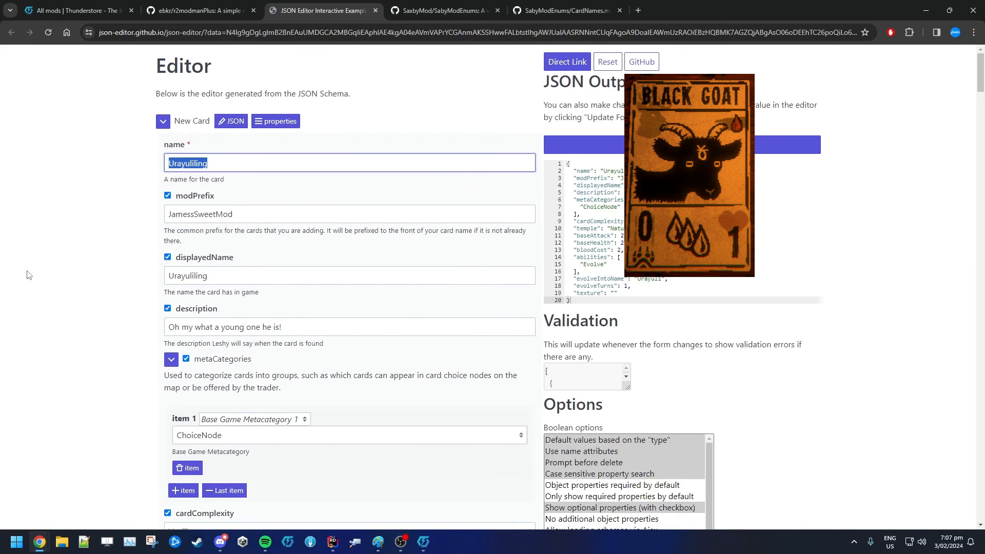
scroll(27, 275, down, 20)
scroll(56, 249, up, 7)
scroll(81, 313, down, 9)
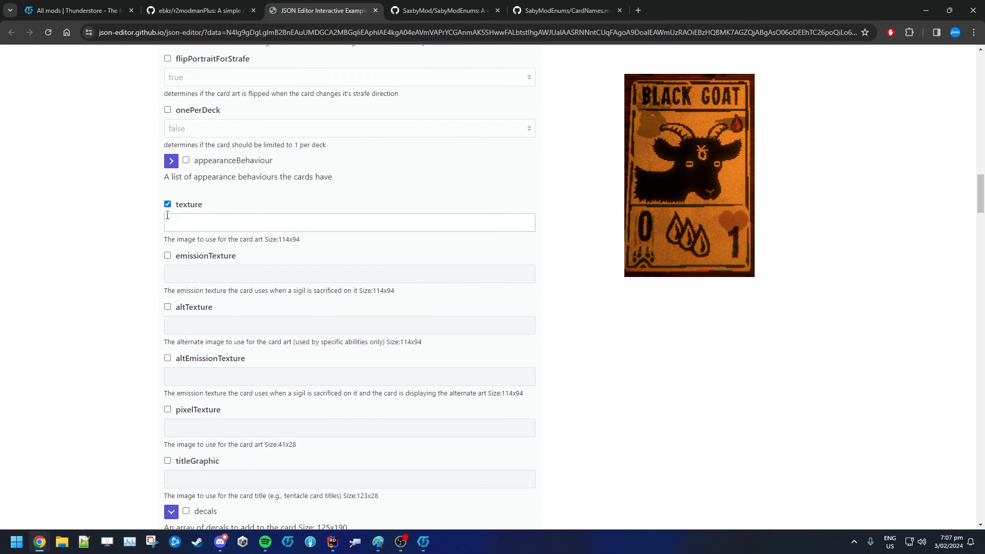
scroll(137, 313, up, 2)
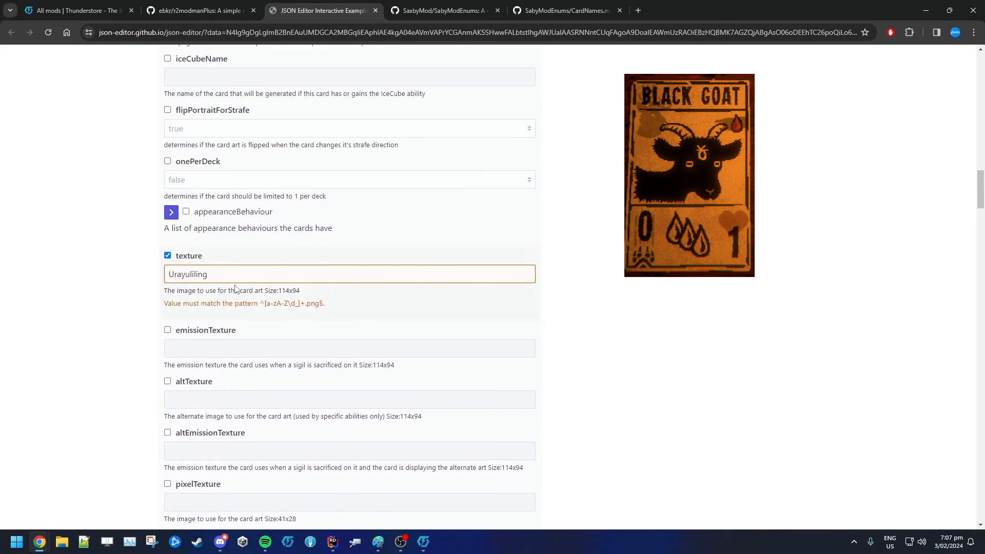
click(264, 274)
text(.png)
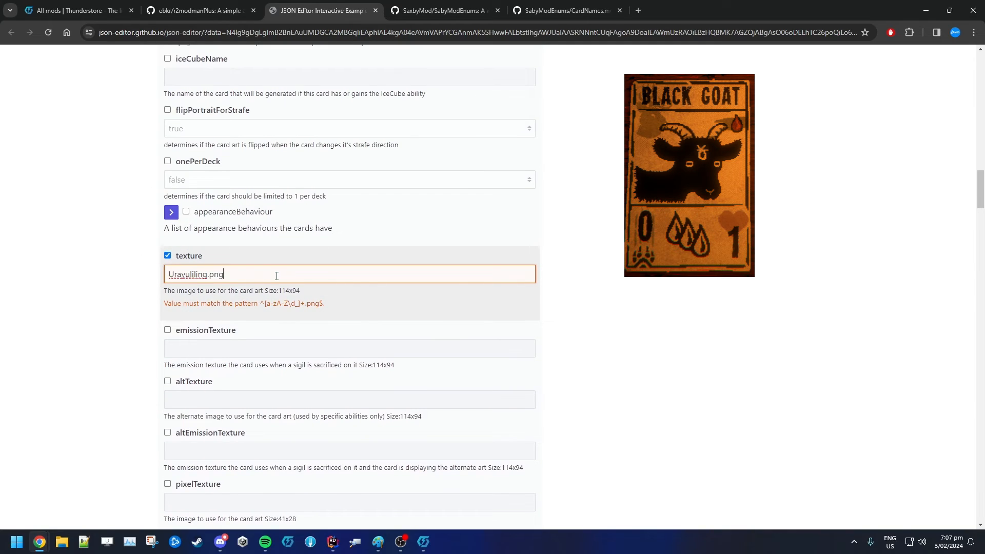
click(128, 331)
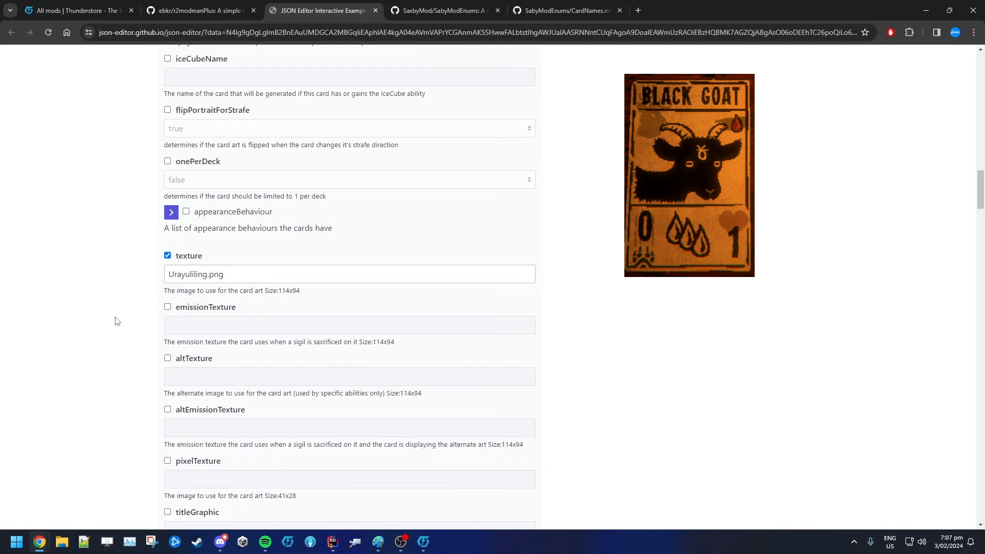
Enable the emissionTexture field and set it to Urayuliling_emit.png
click(168, 307)
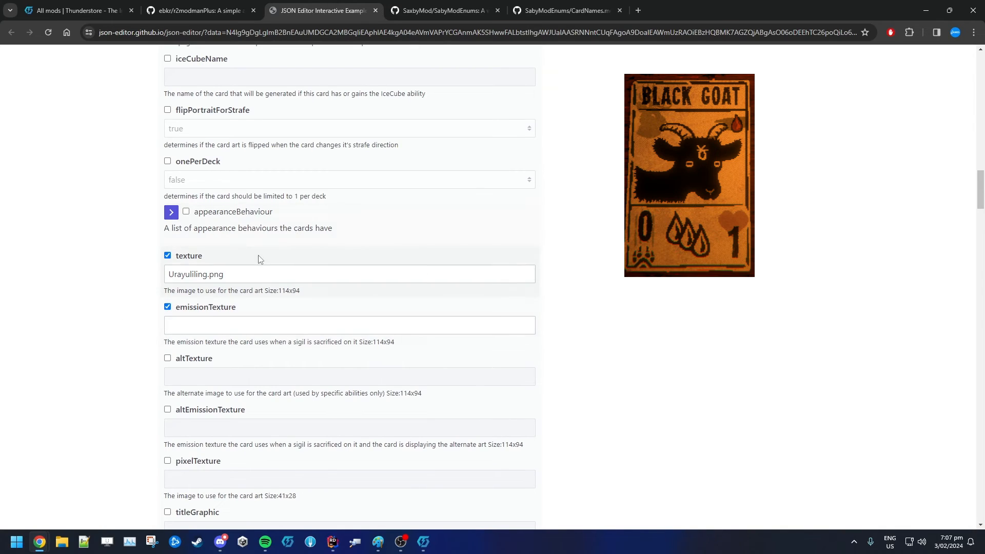
click(168, 307)
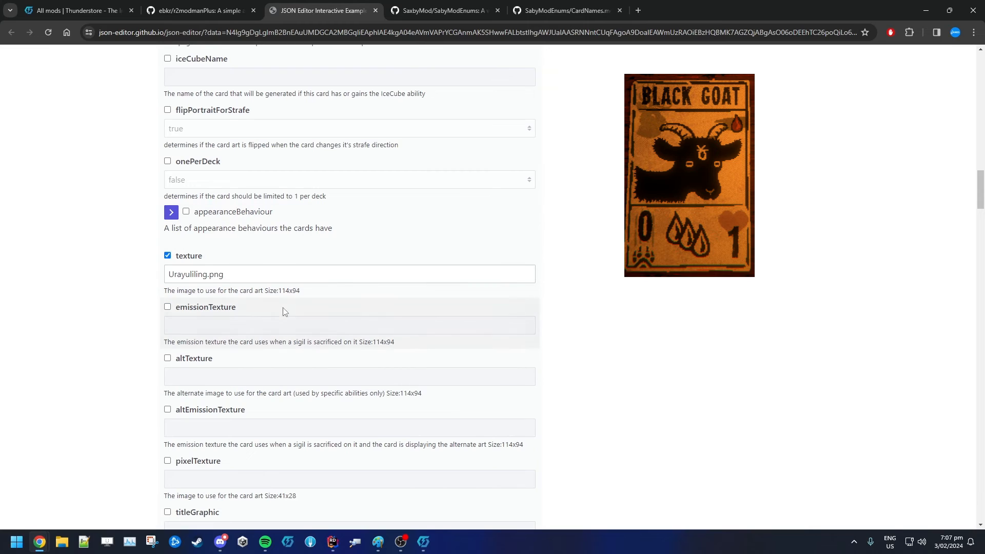
triple_click(171, 274)
triple_click(327, 290)
mouse_move(278, 290)
mouse_down()
mouse_move(303, 291)
mouse_move(279, 290)
mouse_up()
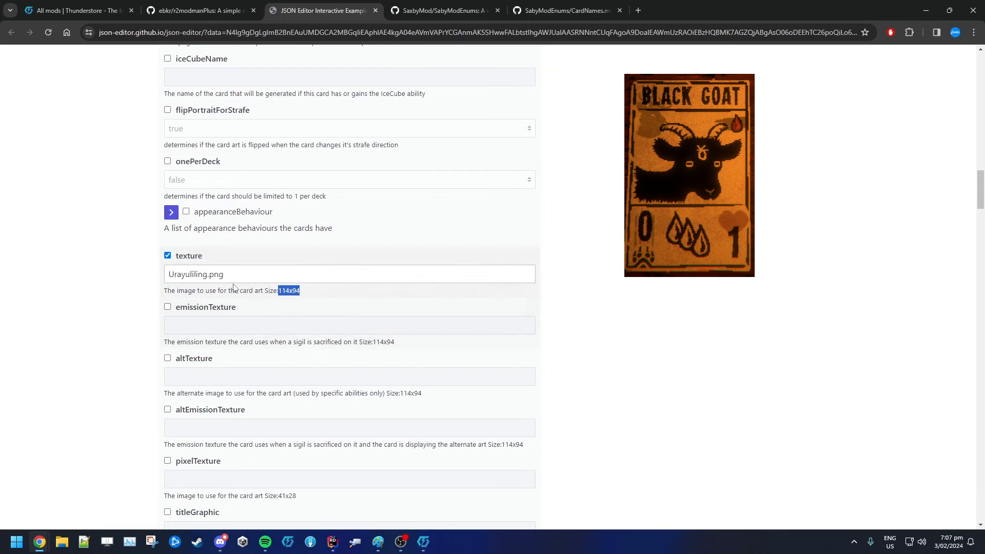
drag(233, 281, 165, 298)
key(ctrl+c)
click(168, 306)
click(187, 326)
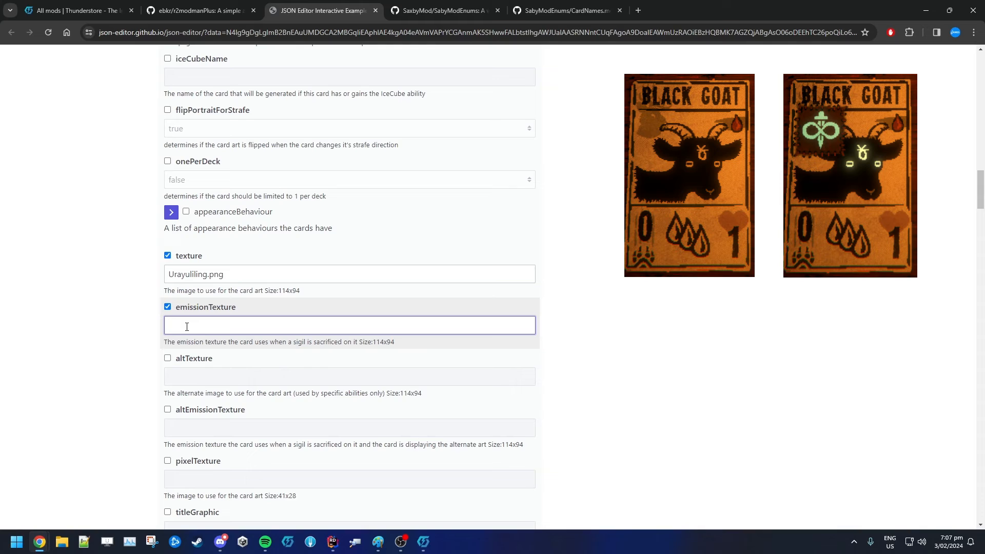
key(ctrl+v)
key(Left)
key(Left)
text(_emit)
key(ctrl+a)
click(221, 330)
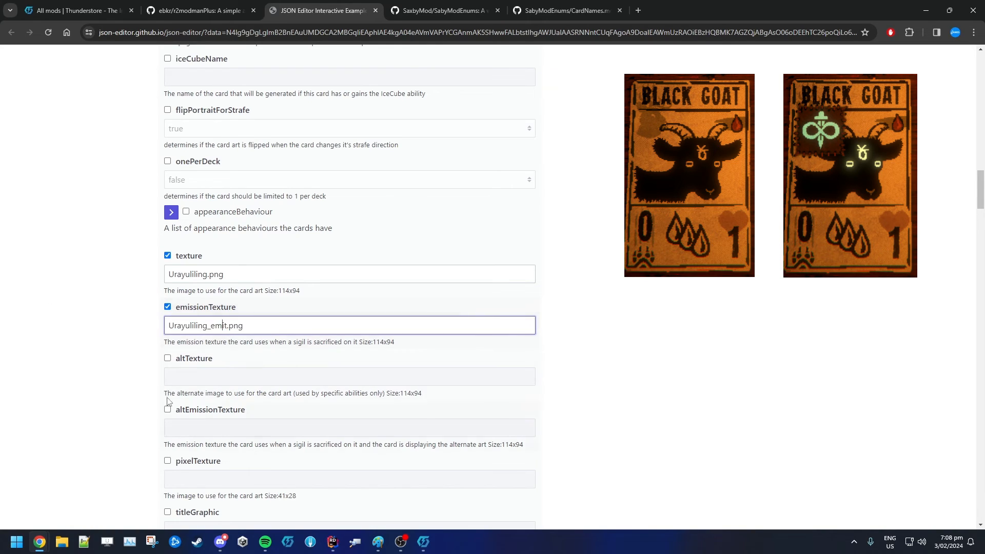
Read the descriptions of the altTexture and altEmissionTexture fields
drag(205, 361, 183, 361)
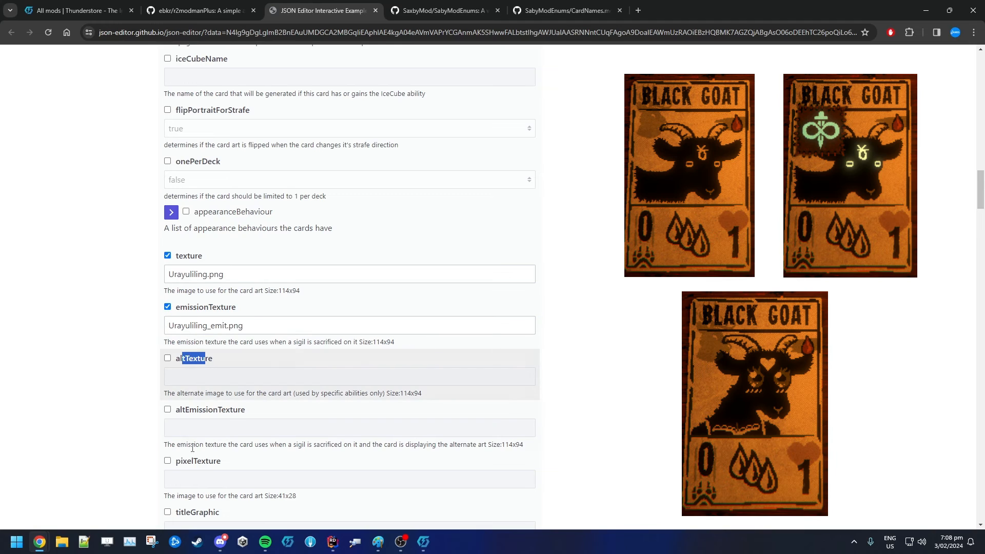
scroll(96, 379, down, 1)
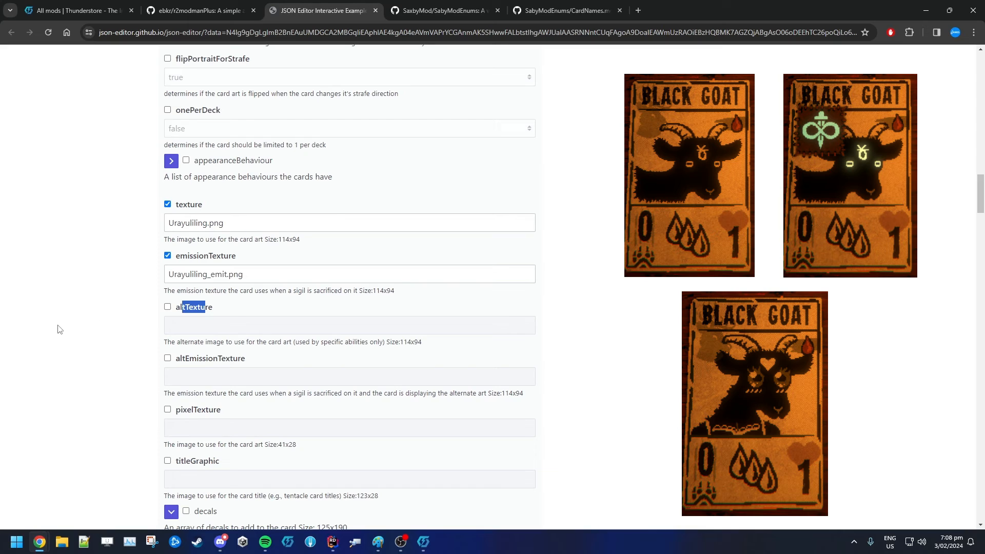
click(226, 311)
double_click(202, 311)
drag(182, 310, 372, 368)
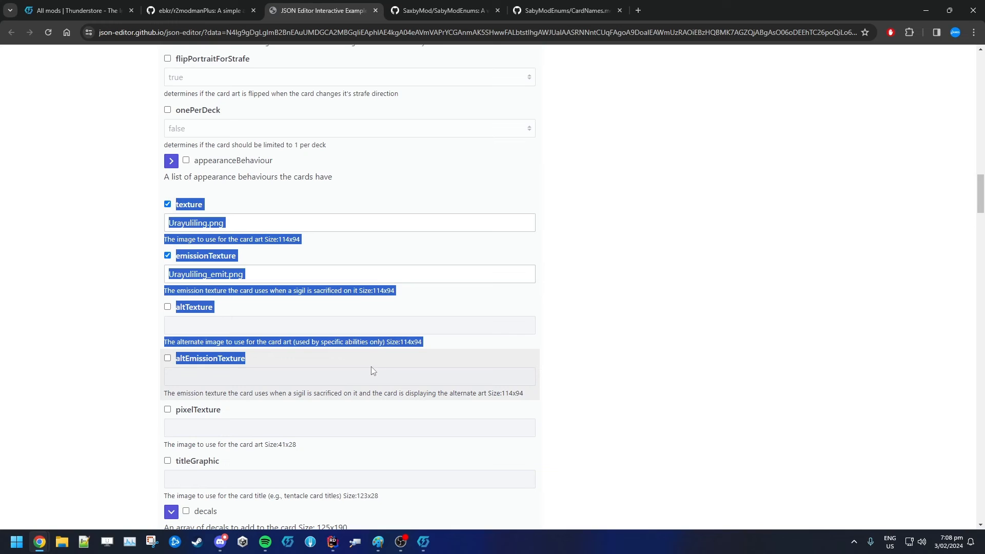
click(263, 359)
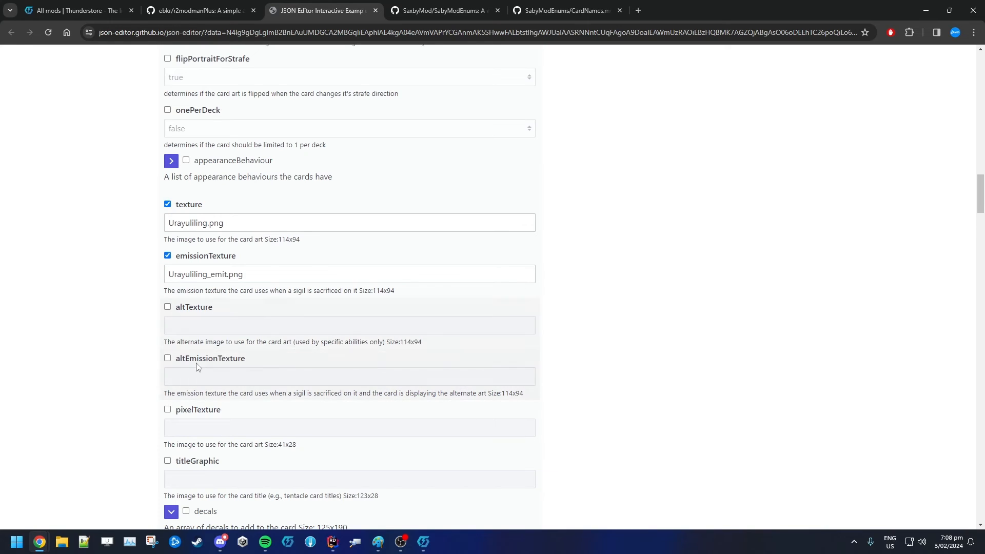
drag(182, 359, 222, 360)
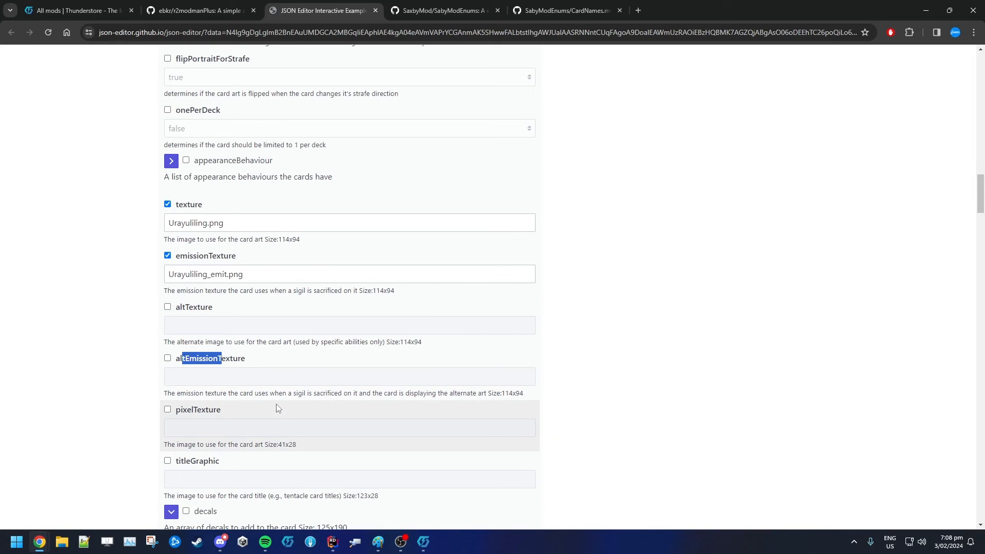
click(205, 430)
Read the pixelTexture field and its required image size
drag(278, 447, 300, 448)
click(300, 448)
drag(208, 411, 234, 414)
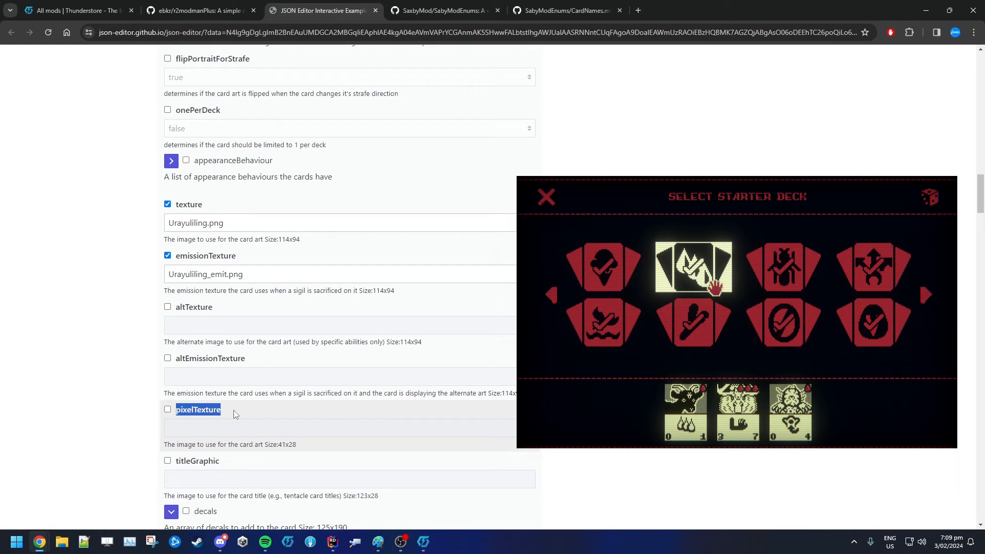
click(203, 411)
double_click(200, 410)
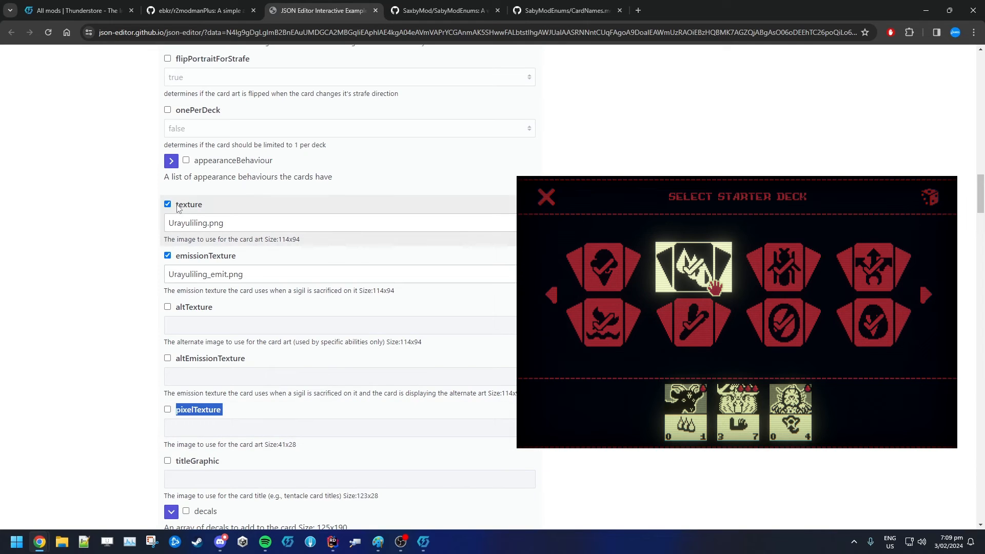
drag(178, 207, 303, 272)
click(187, 412)
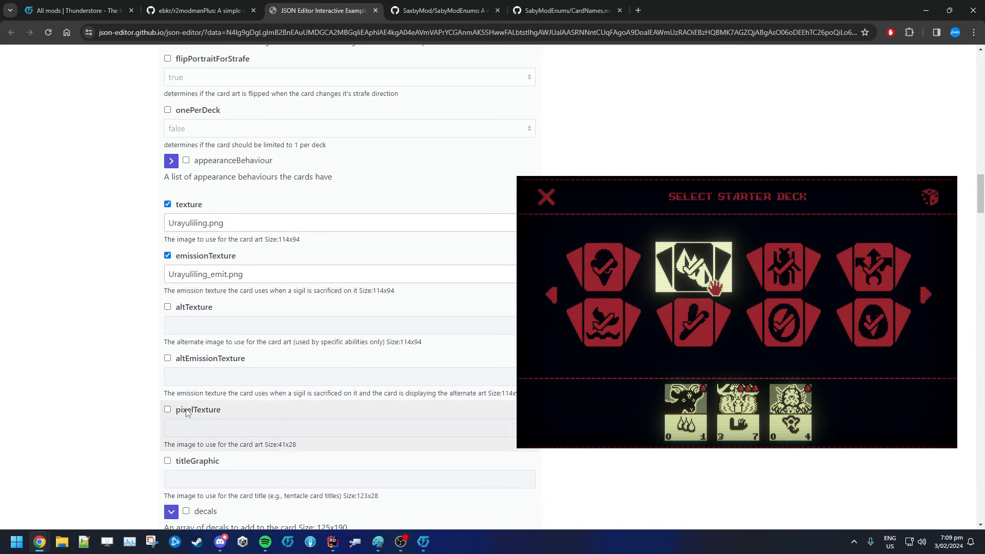
drag(183, 410, 286, 424)
click(285, 415)
drag(180, 410, 247, 411)
click(253, 406)
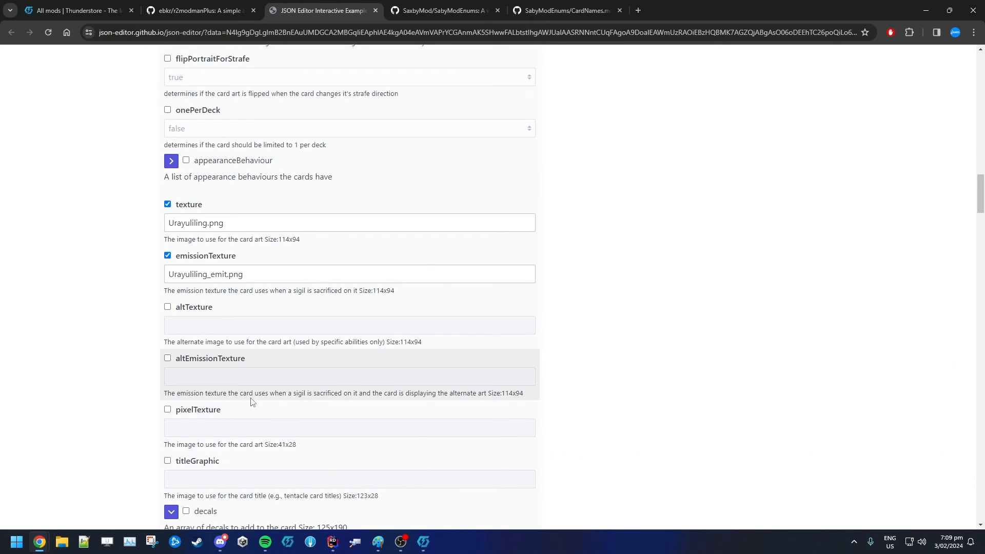
Read the descriptions of the titleGraphic and decals fields
scroll(251, 401, down, 3)
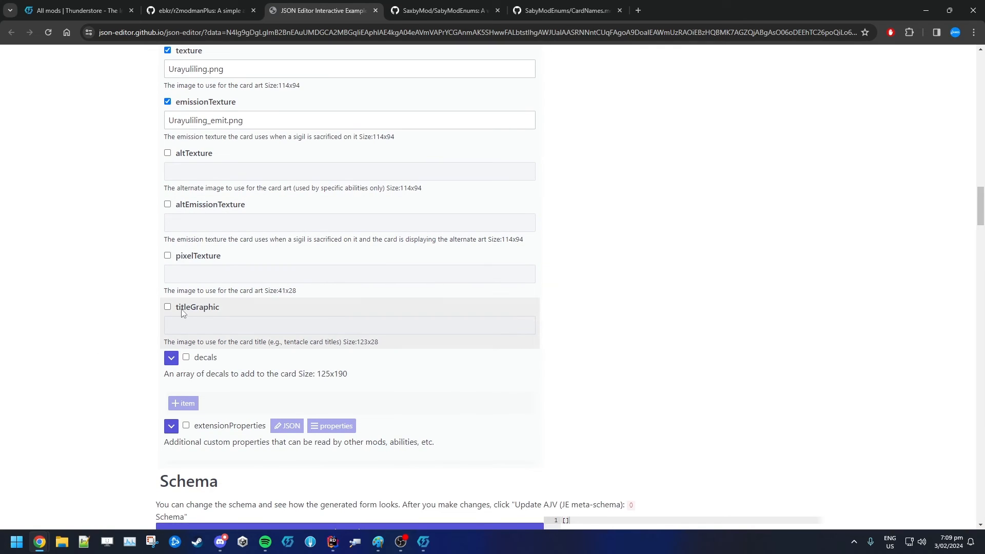
drag(183, 313, 392, 346)
click(392, 347)
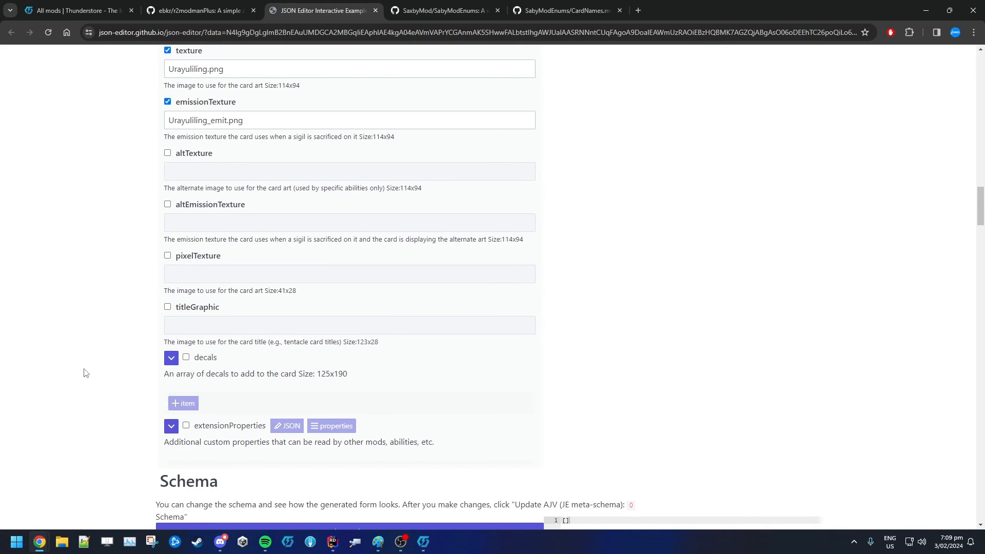
drag(184, 308, 208, 308)
scroll(110, 368, down, 2)
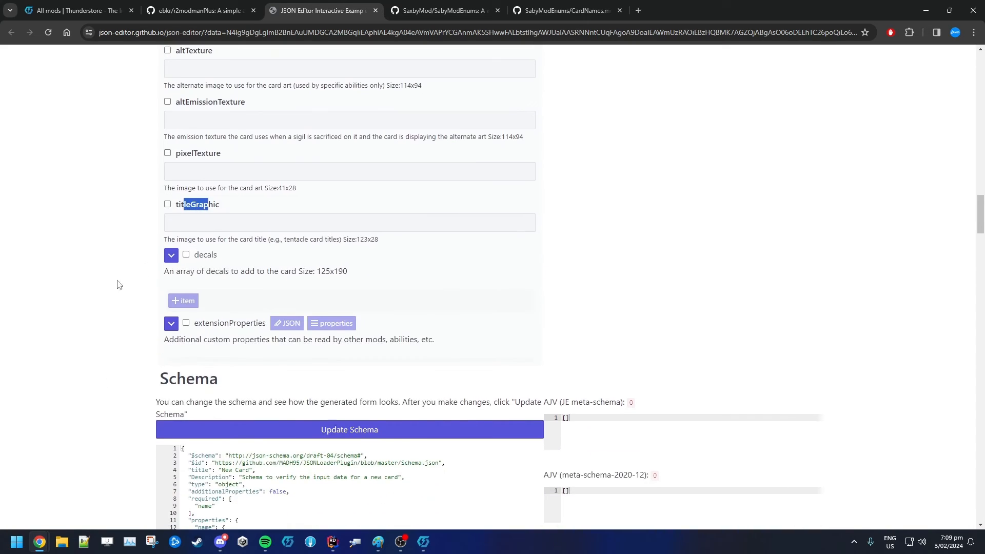
click(127, 281)
drag(164, 270, 374, 267)
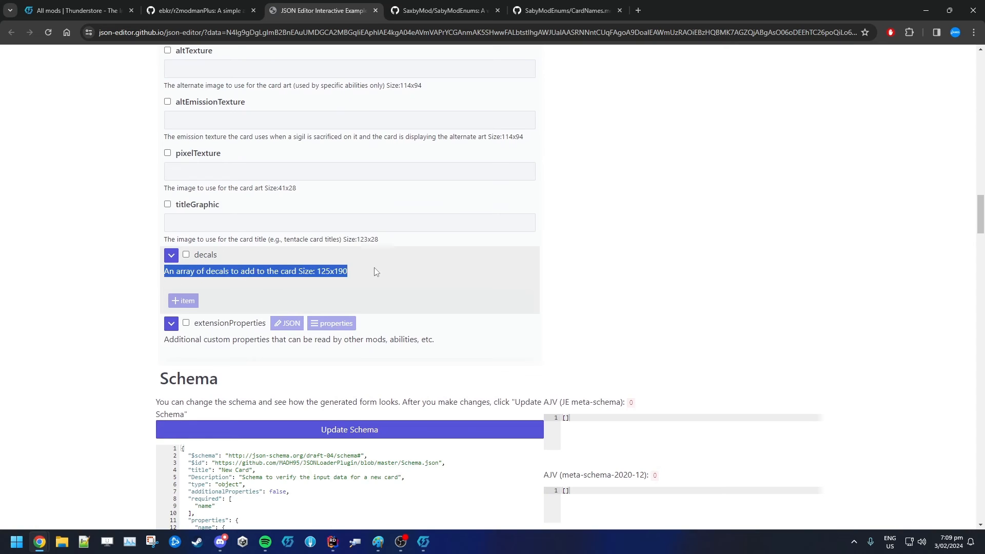
click(374, 268)
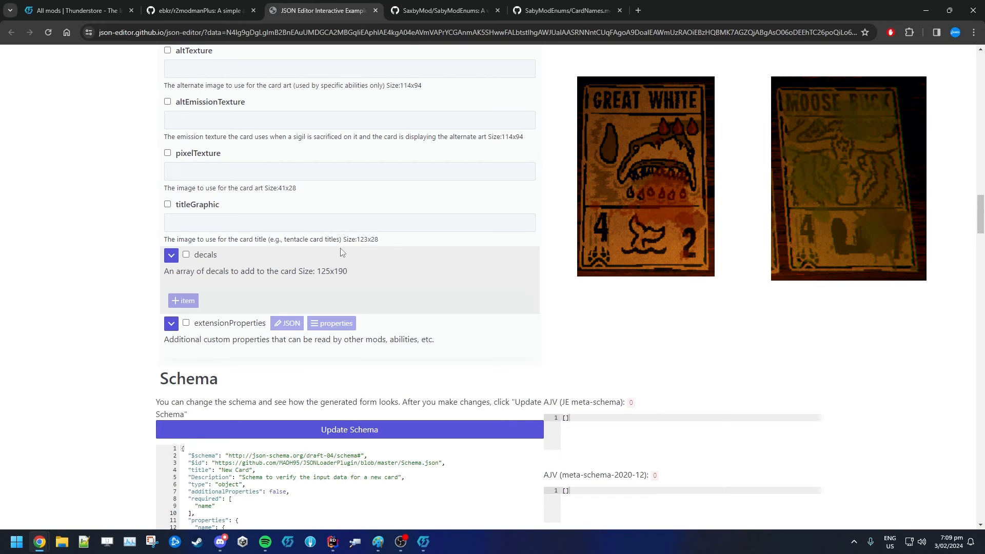
Read the decals image size and the description of the extensionProperties field
double_click(323, 272)
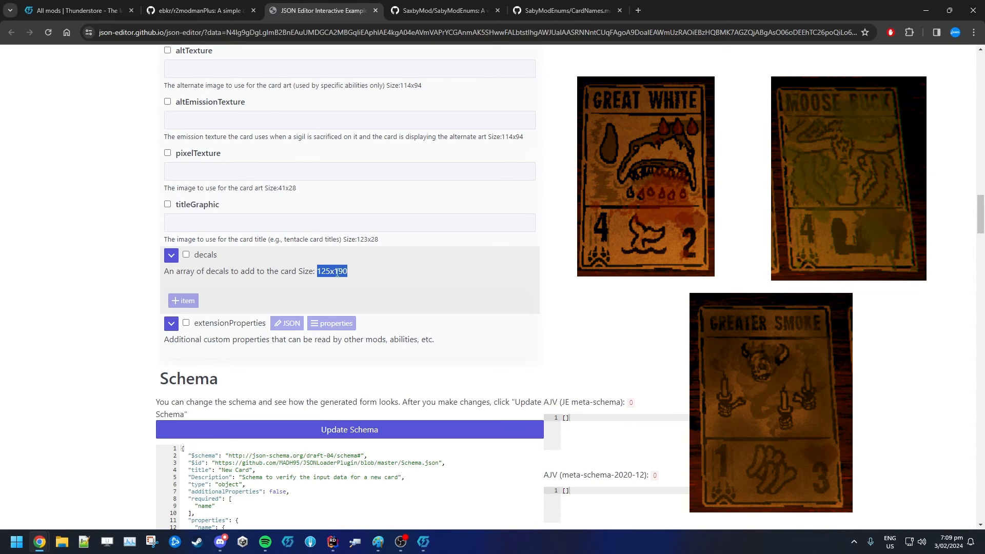
drag(166, 272, 335, 274)
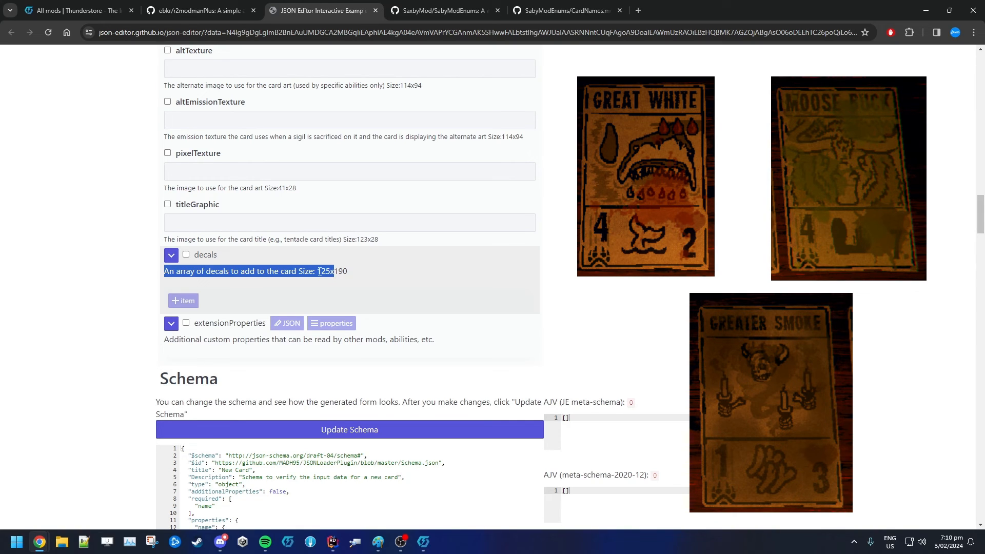
click(319, 272)
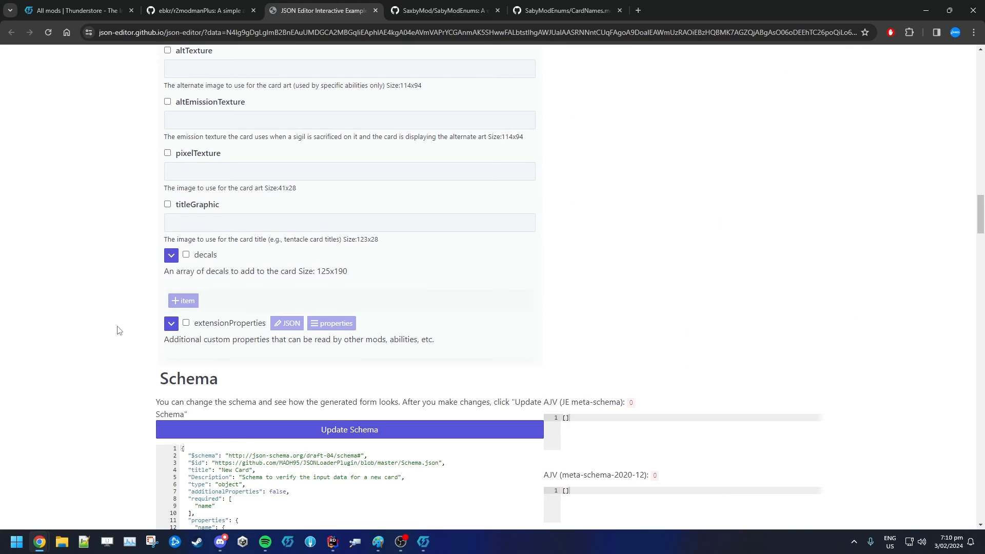
scroll(117, 330, down, 2)
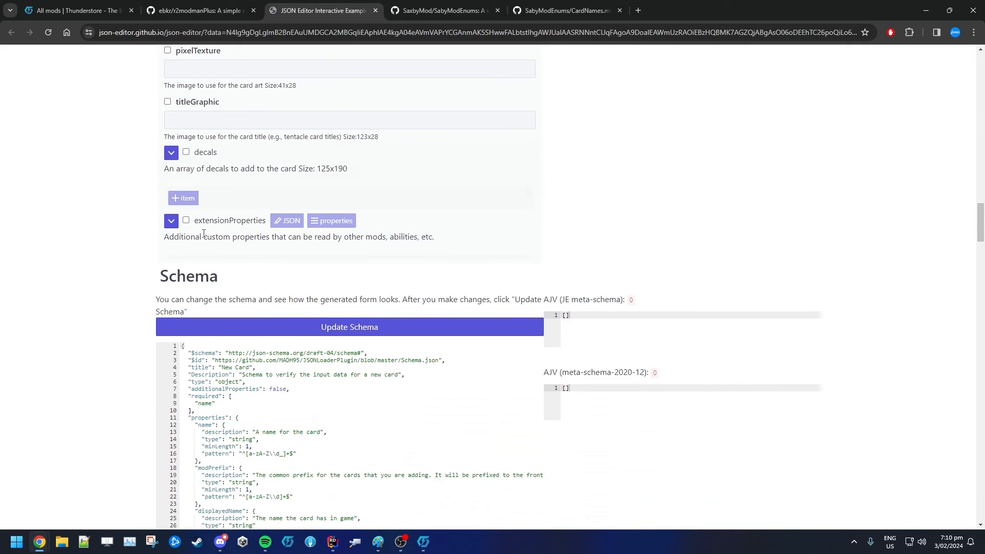
drag(163, 237, 512, 236)
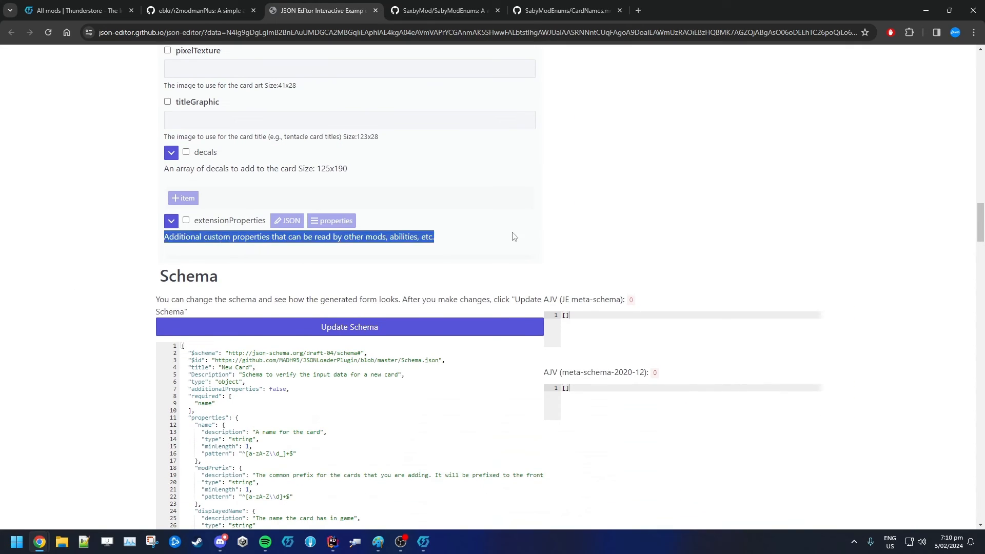
click(514, 236)
triple_click(466, 236)
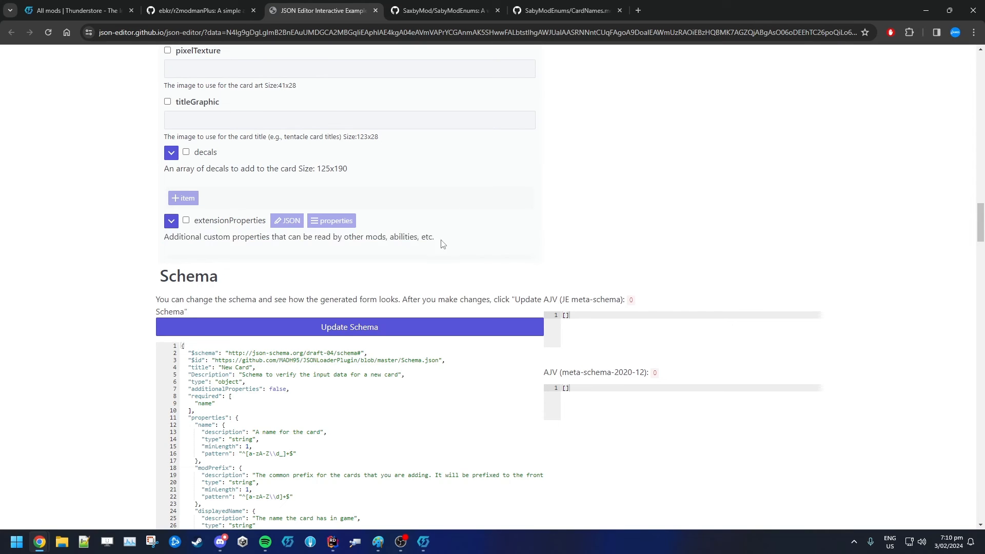
drag(442, 245, 159, 241)
click(168, 238)
Review the generated card JSON output line by line
scroll(67, 266, down, 5)
scroll(67, 266, down, 8)
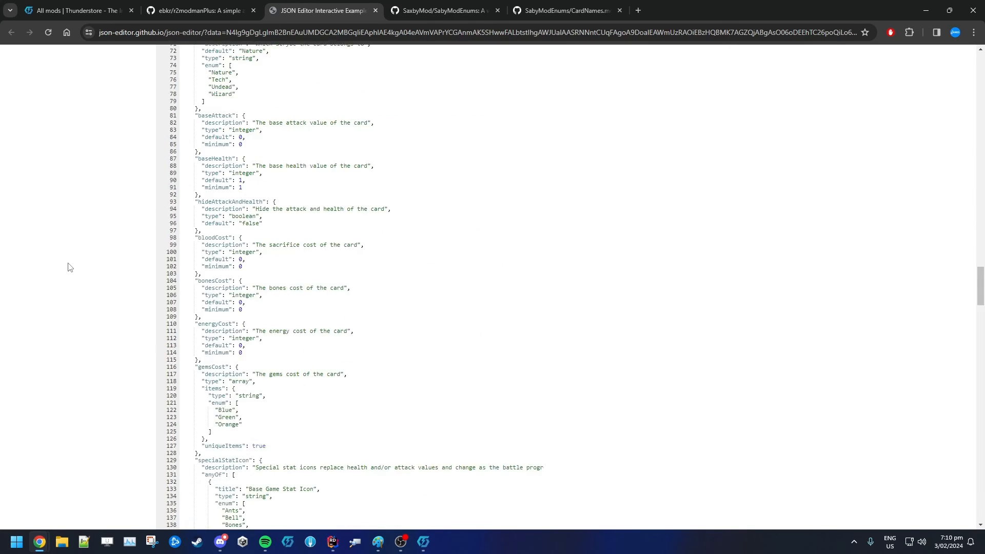
scroll(97, 265, up, 13)
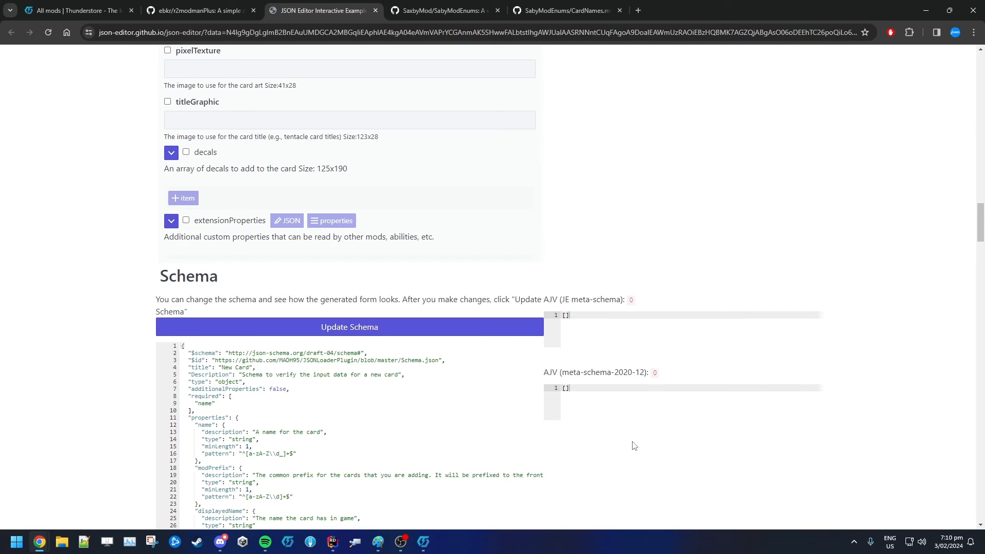
scroll(608, 445, up, 4)
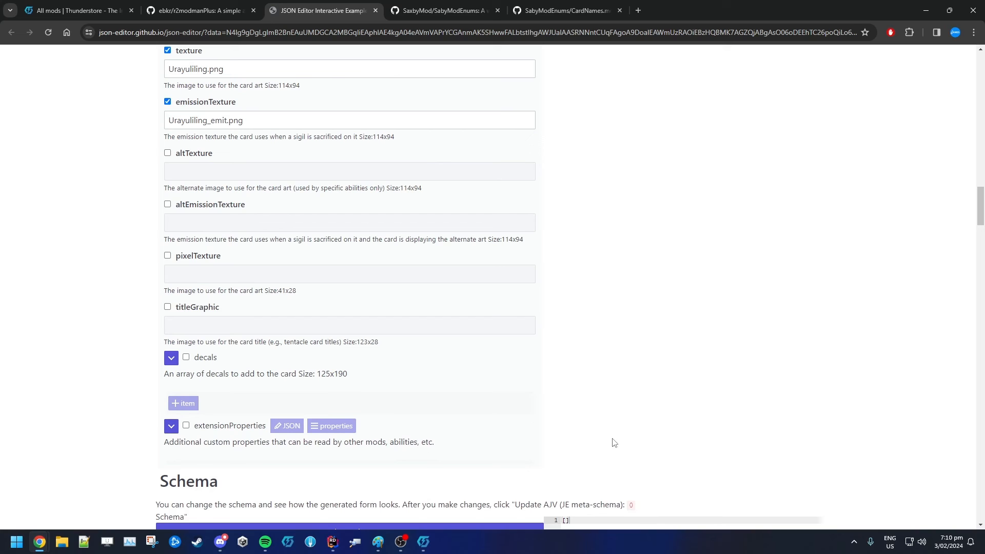
scroll(610, 444, up, 20)
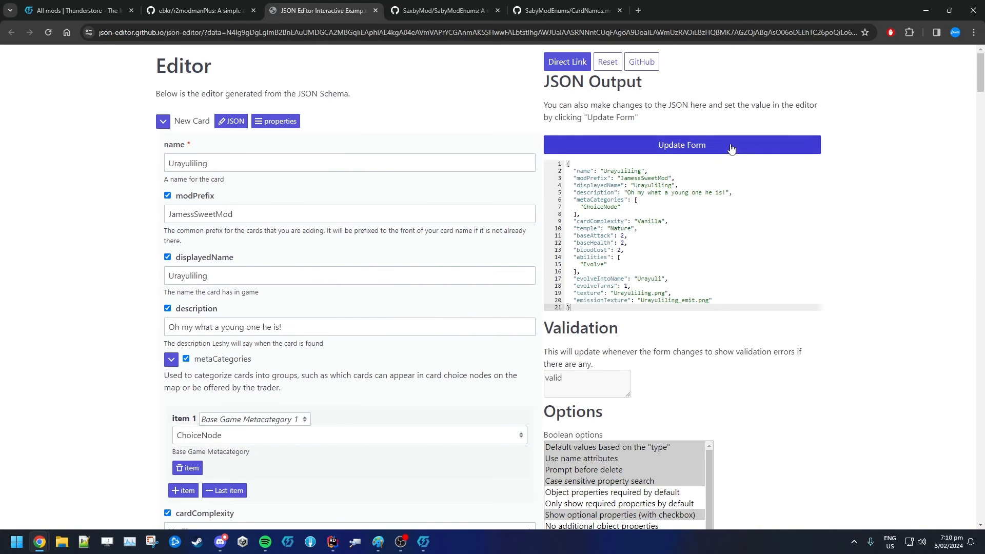
click(729, 153)
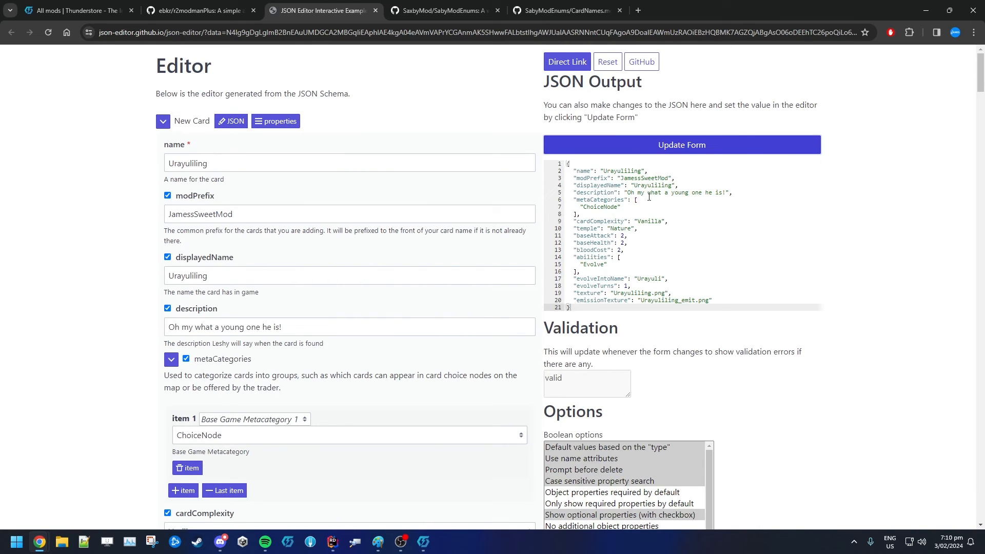
drag(581, 164, 710, 285)
click(679, 229)
drag(608, 185, 668, 279)
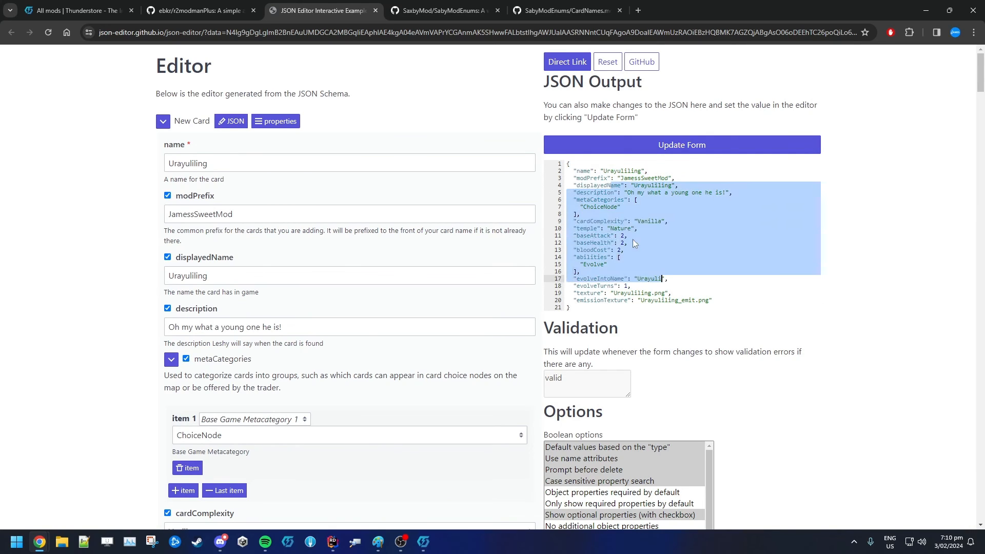
click(591, 178)
double_click(624, 170)
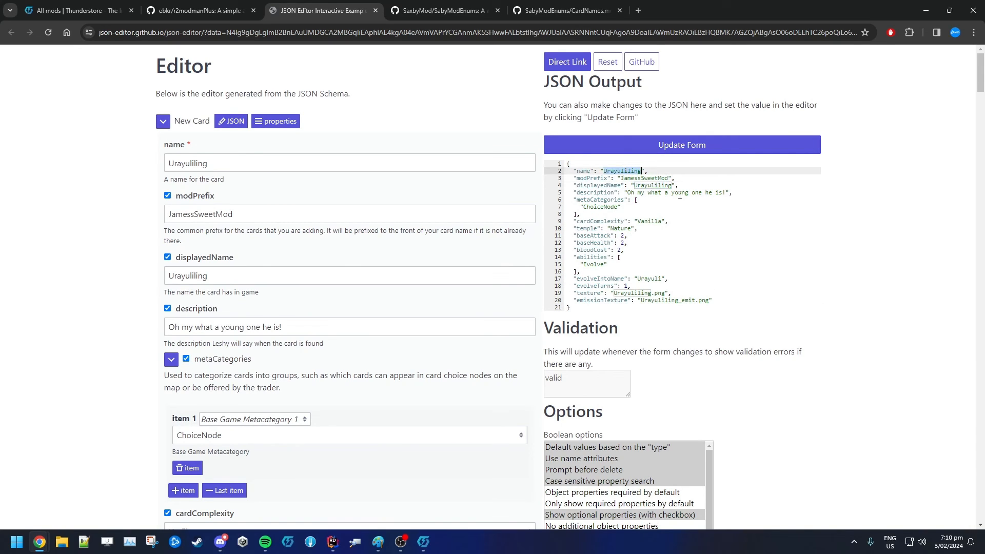
double_click(652, 177)
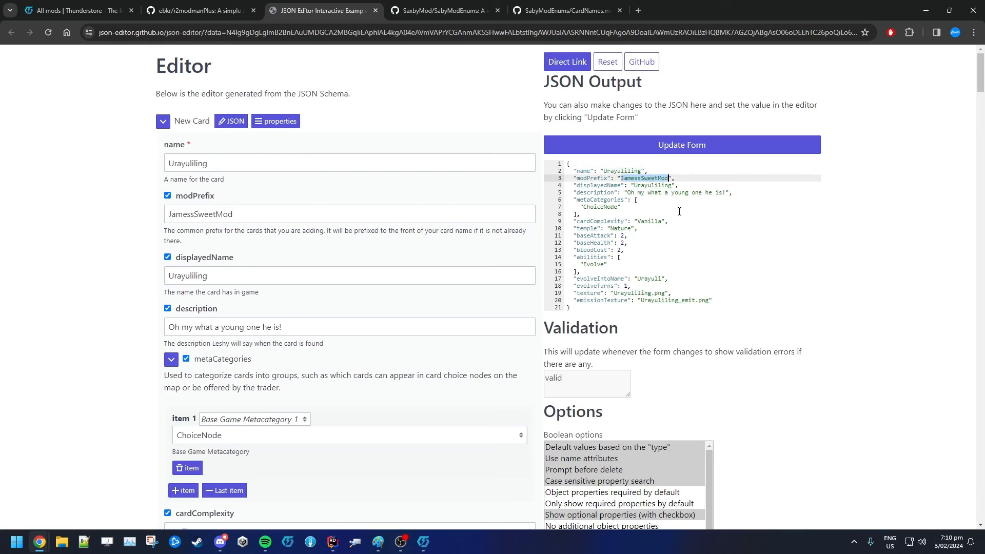
drag(628, 192, 693, 192)
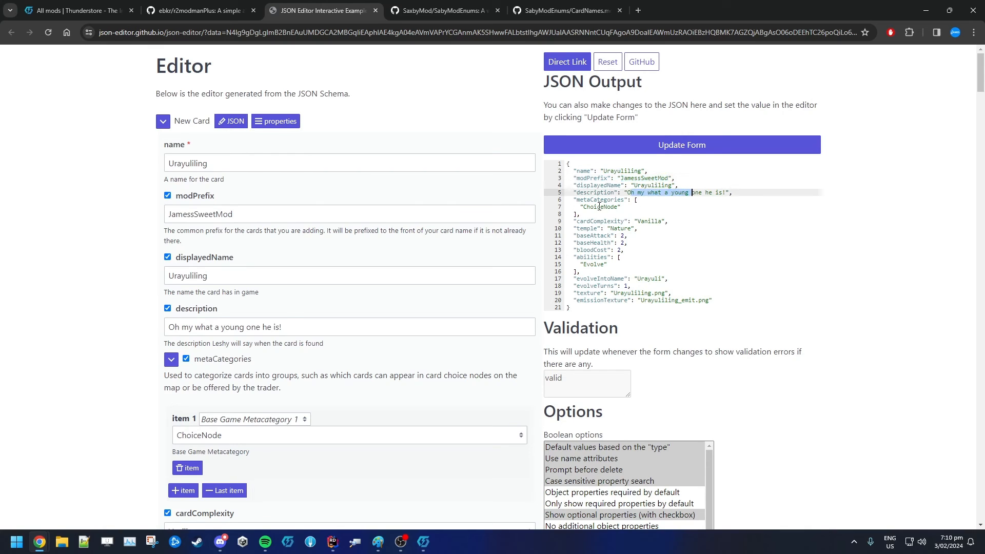
drag(590, 206, 645, 221)
key(Down)
key(Down)
key(Down)
key(Down)
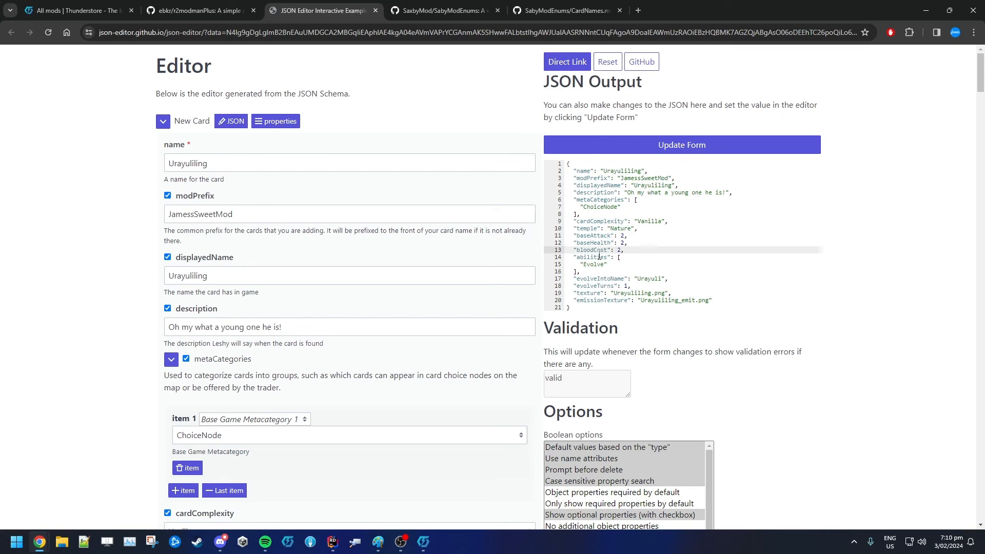
key(Down)
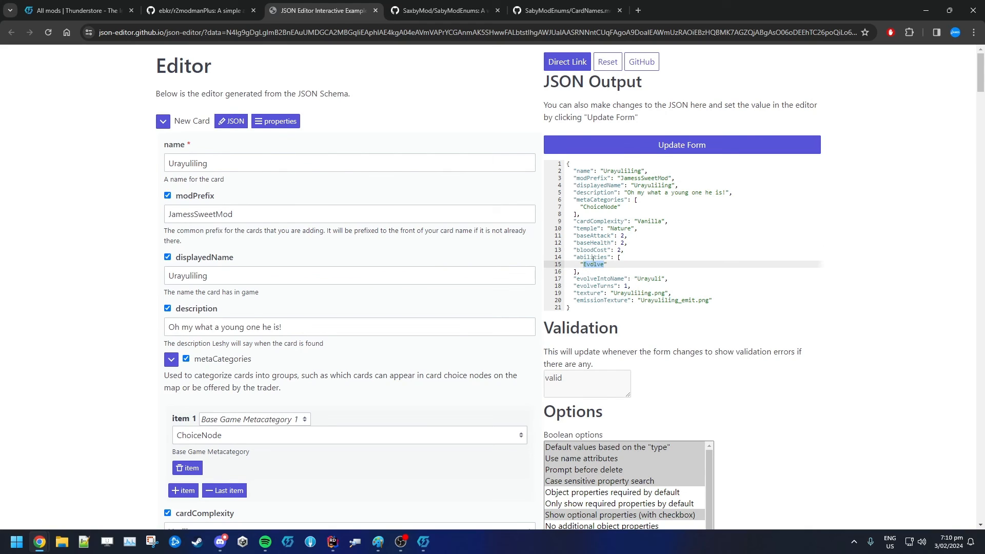
click(592, 265)
key(shift+Down)
key(shift+Down)
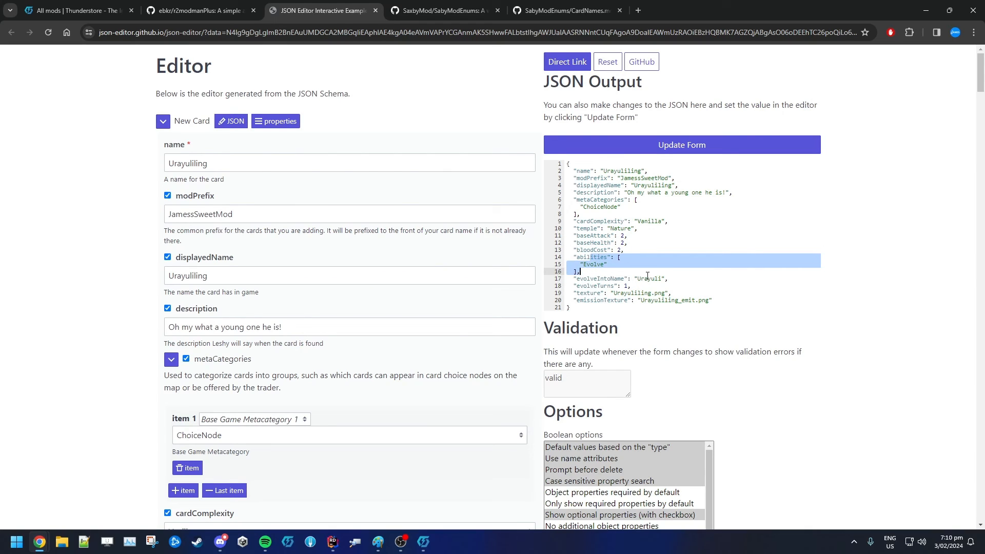
click(647, 276)
double_click(626, 286)
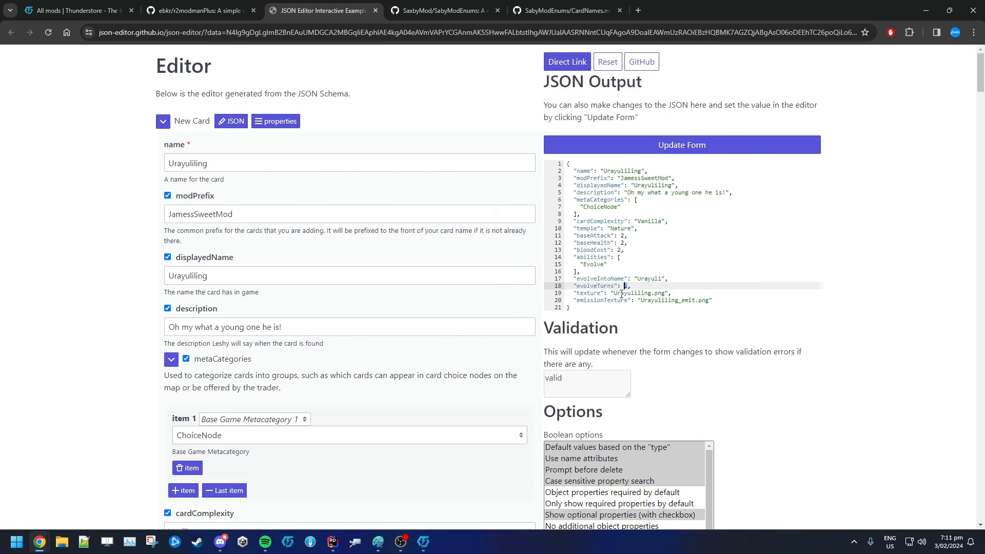
Select the entire generated card JSON output and copy it
drag(594, 293, 689, 300)
scroll(684, 257, down, 2)
scroll(869, 309, up, 2)
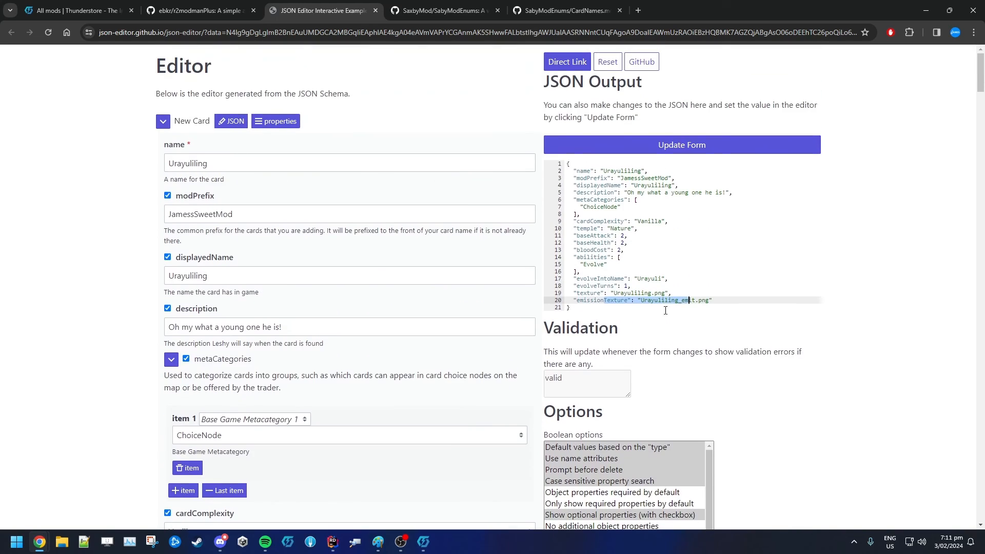
click(595, 264)
drag(586, 310, 580, 329)
click(595, 221)
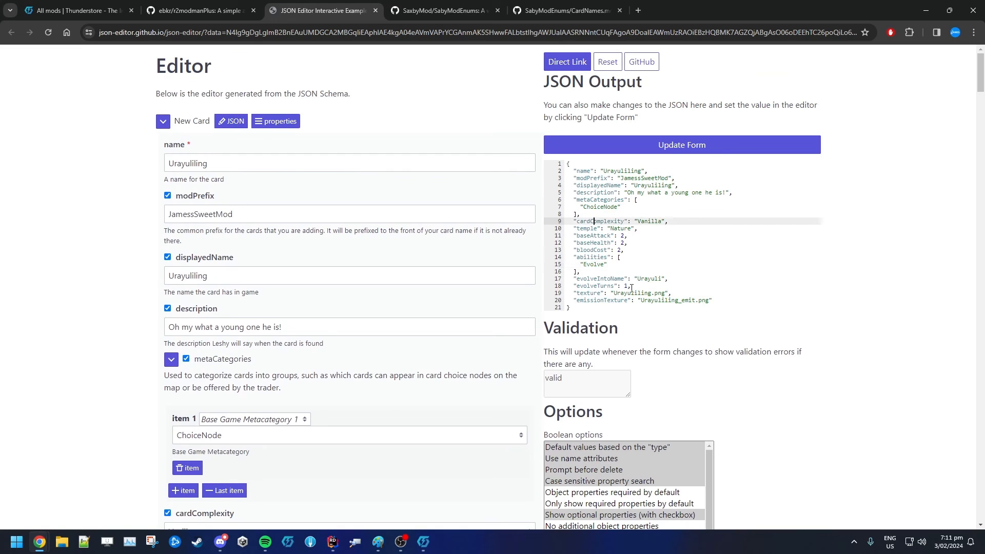
drag(567, 163, 610, 310)
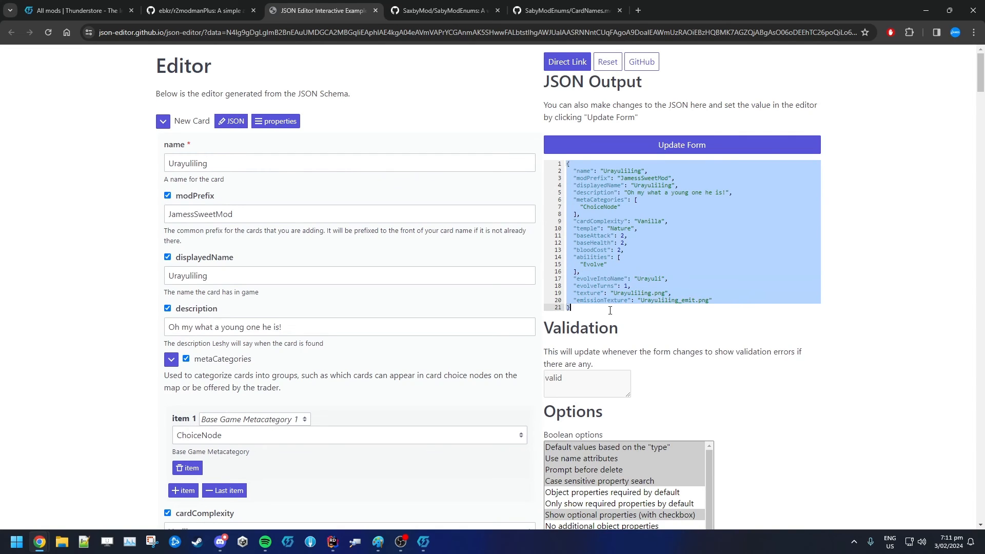
right_click(609, 209)
click(657, 257)
Switch to Thunderstore Mod Manager, open its data folder, and navigate into the Default profile's BepInEx plugins folder
click(424, 544)
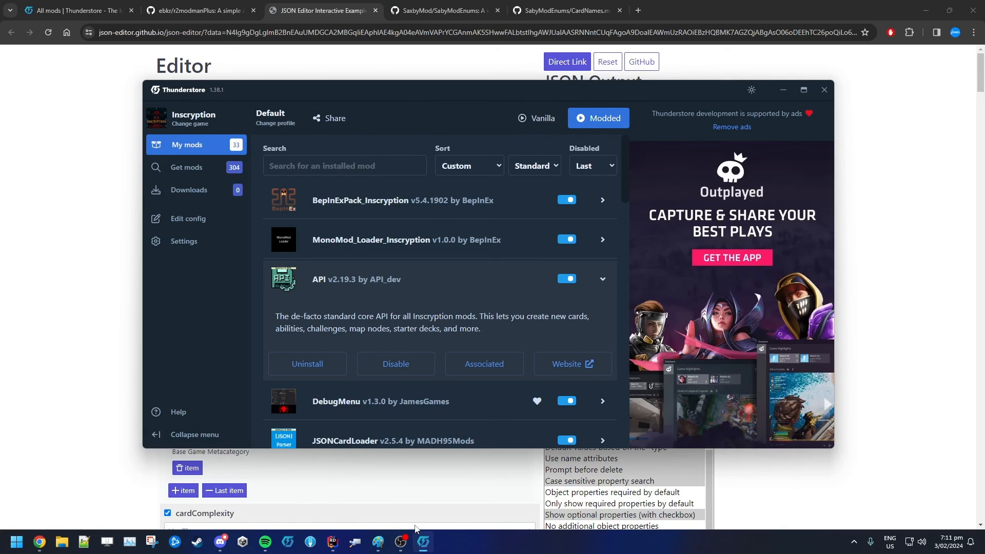
click(193, 247)
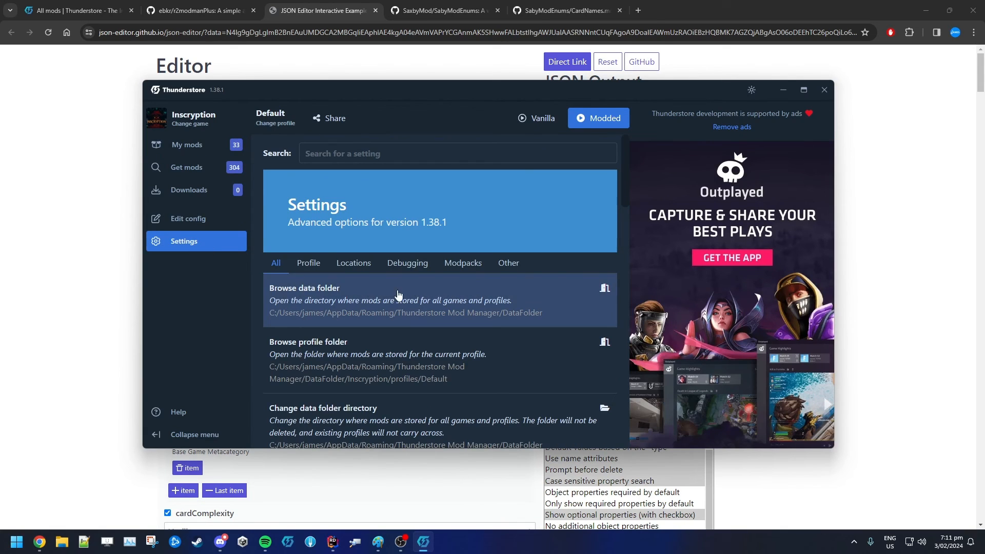
click(348, 303)
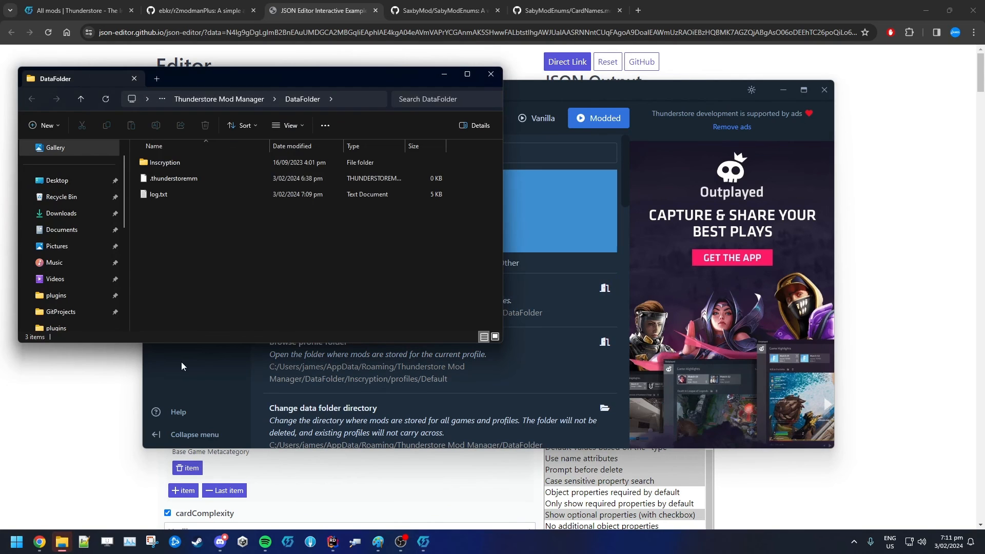
double_click(244, 163)
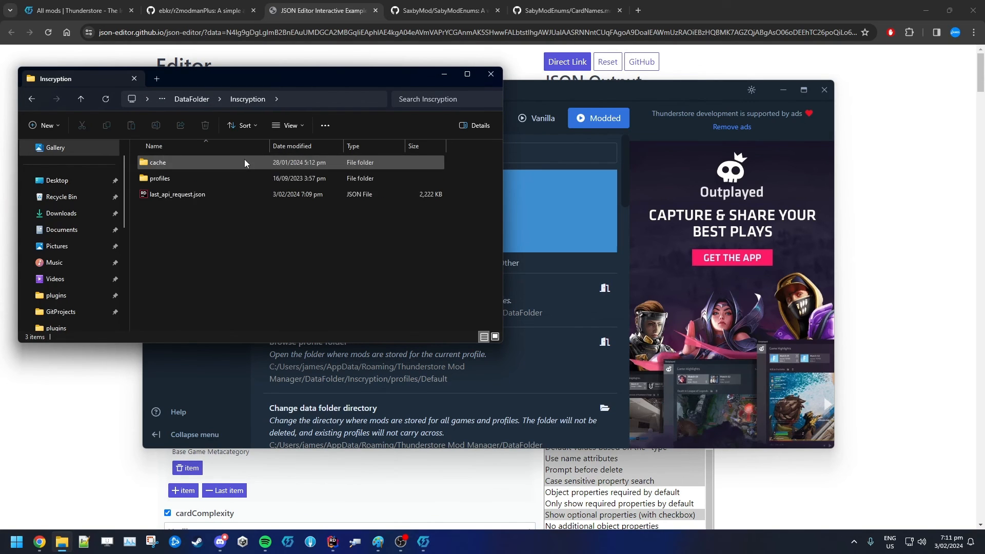
double_click(238, 179)
double_click(231, 163)
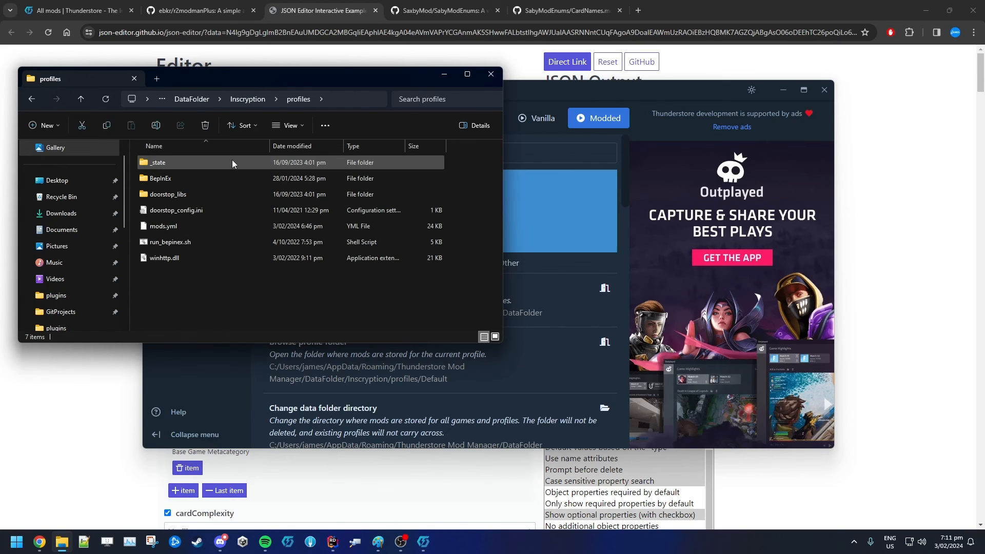
double_click(222, 184)
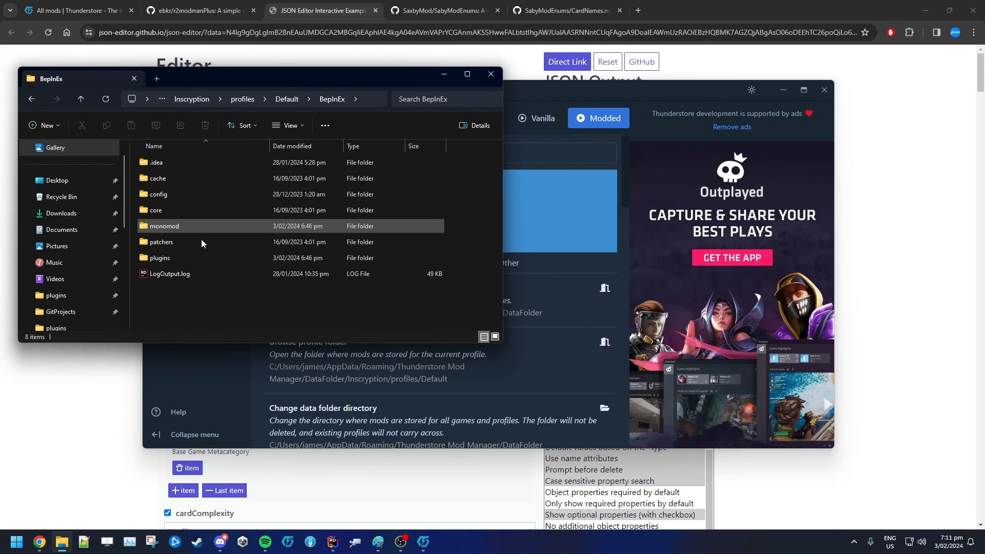
double_click(192, 259)
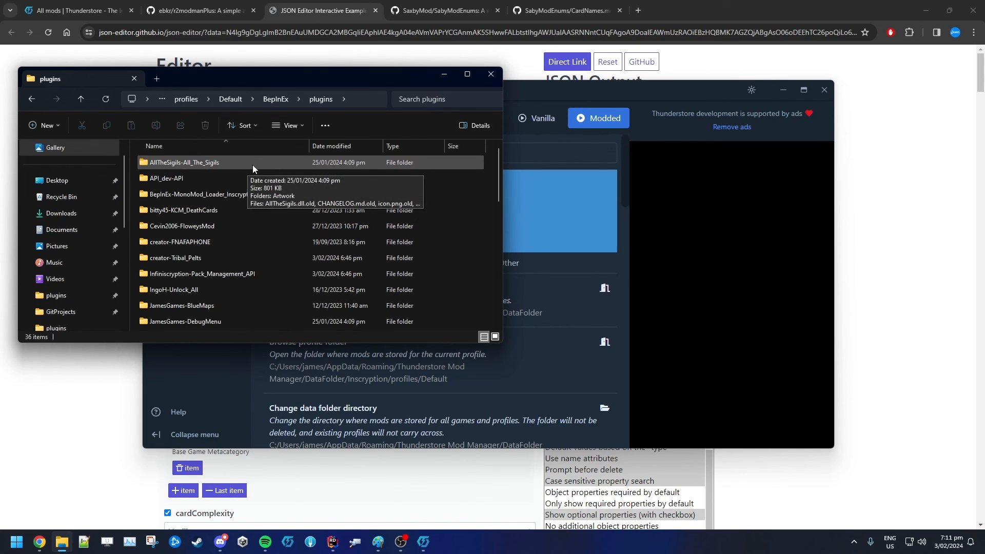
Reposition the mod manager window and browse its list of installed mods
drag(566, 88, 646, 101)
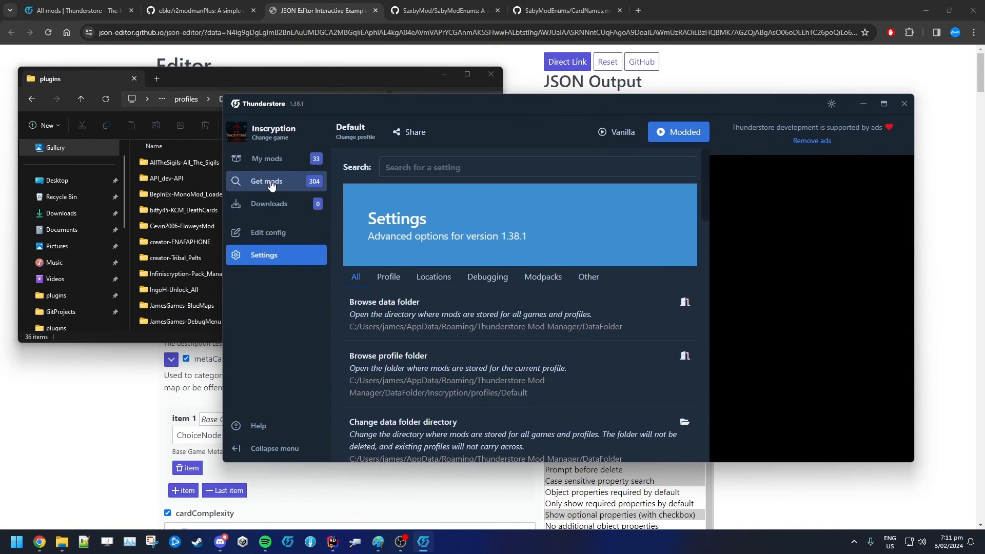
click(257, 159)
drag(448, 102, 580, 73)
scroll(587, 193, down, 10)
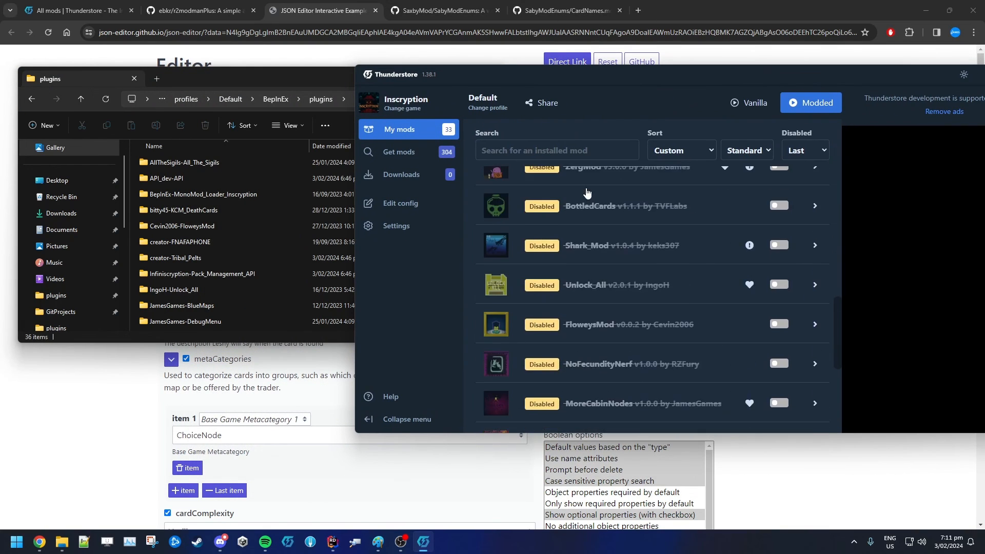
Inspect the contents of the Cevin2006-FloweysMod plugin folder and return to the plugins folder
double_click(223, 226)
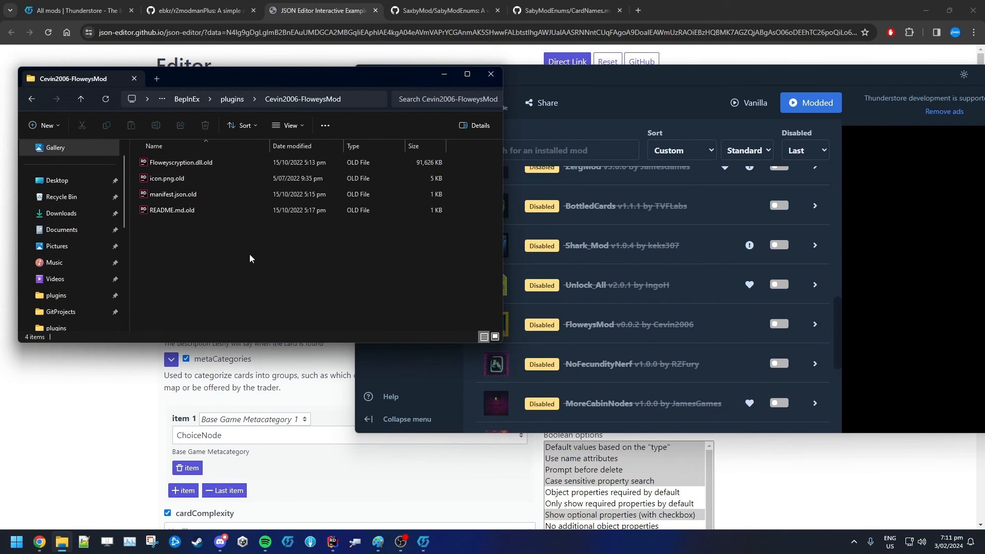
key(alt+Left)
double_click(195, 226)
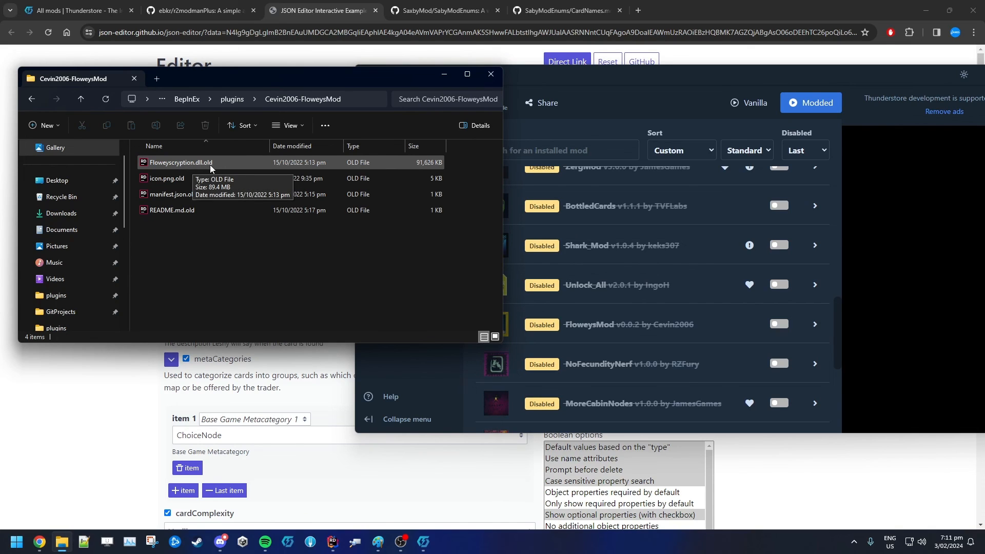
key(alt+Left)
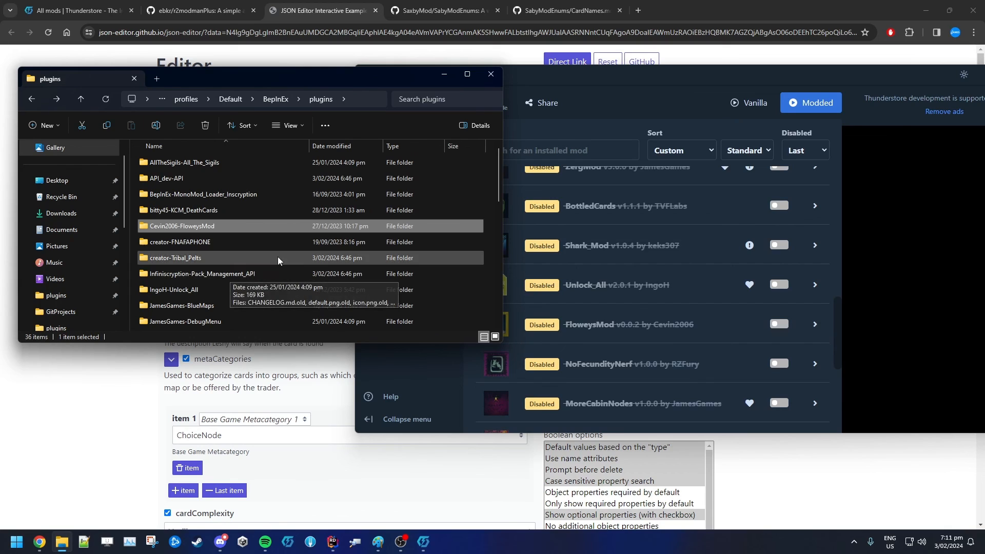
click(692, 267)
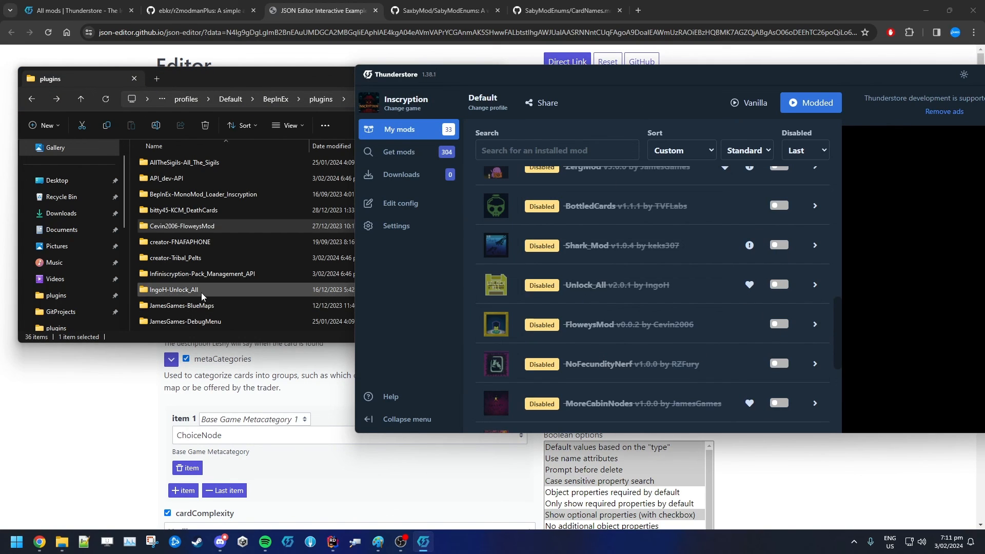
Bring the plugins folder window to the front and widen it
click(243, 256)
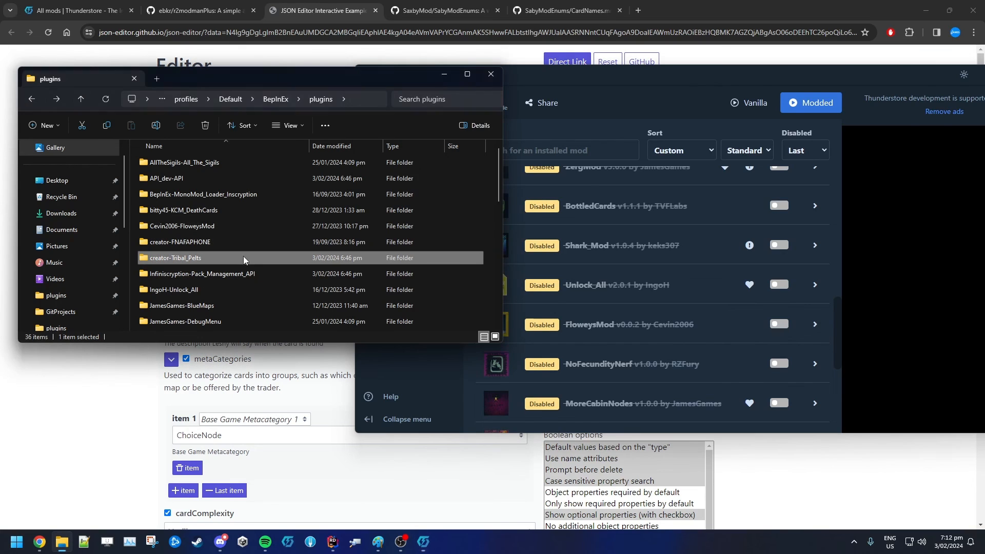
click(491, 212)
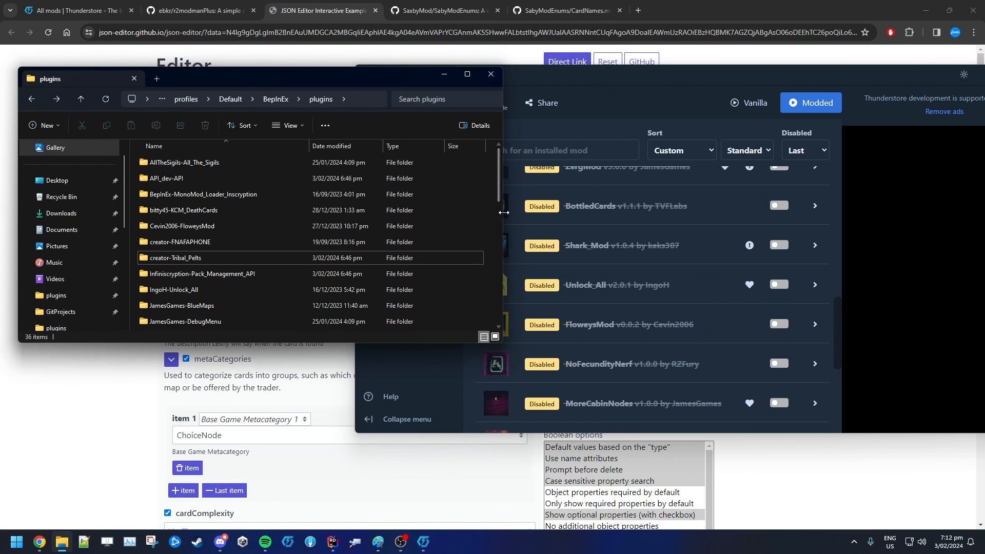
drag(501, 214, 591, 213)
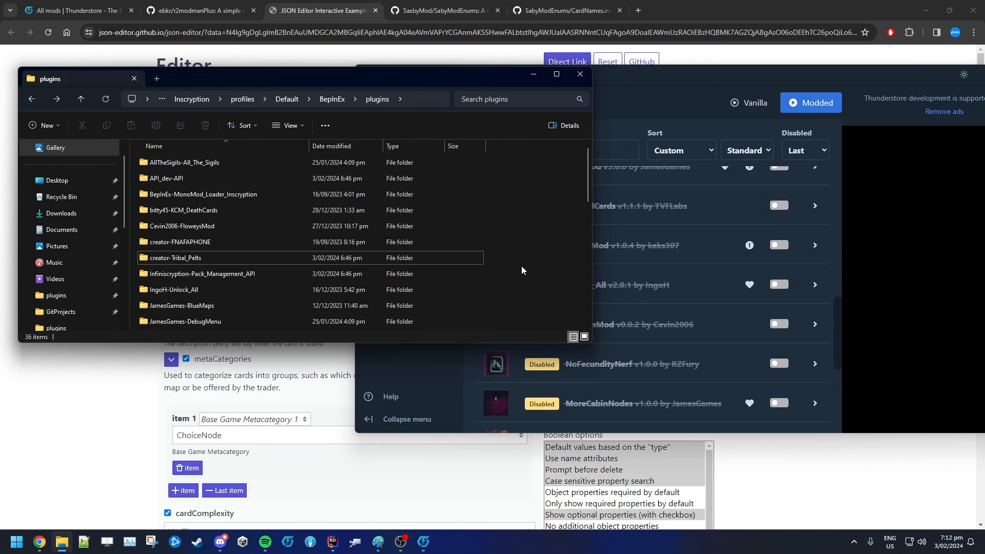
Copy the mod prefix JamessSweetMod from the editor and create a new folder with that name in plugins, then open it
key(alt+Tab)
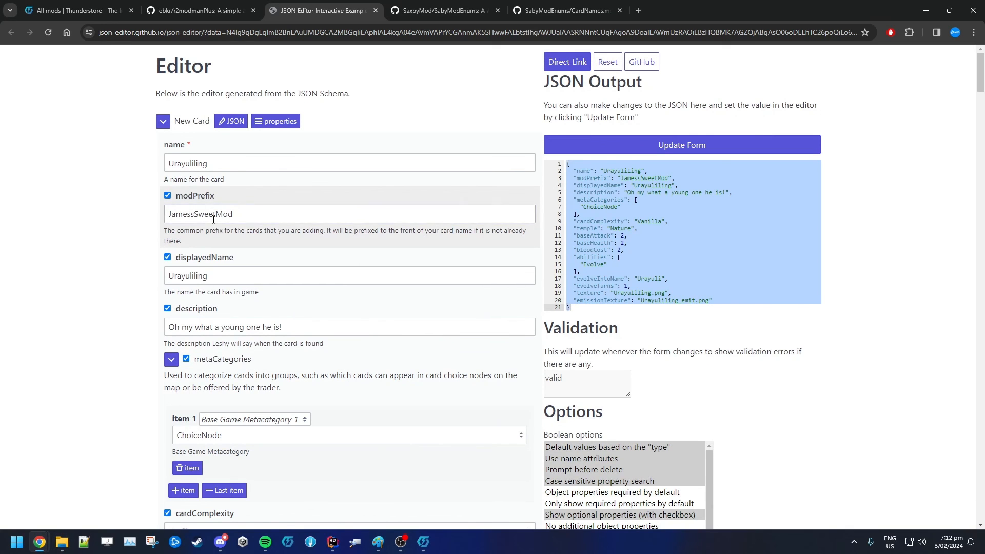
double_click(213, 220)
key(ctrl+c)
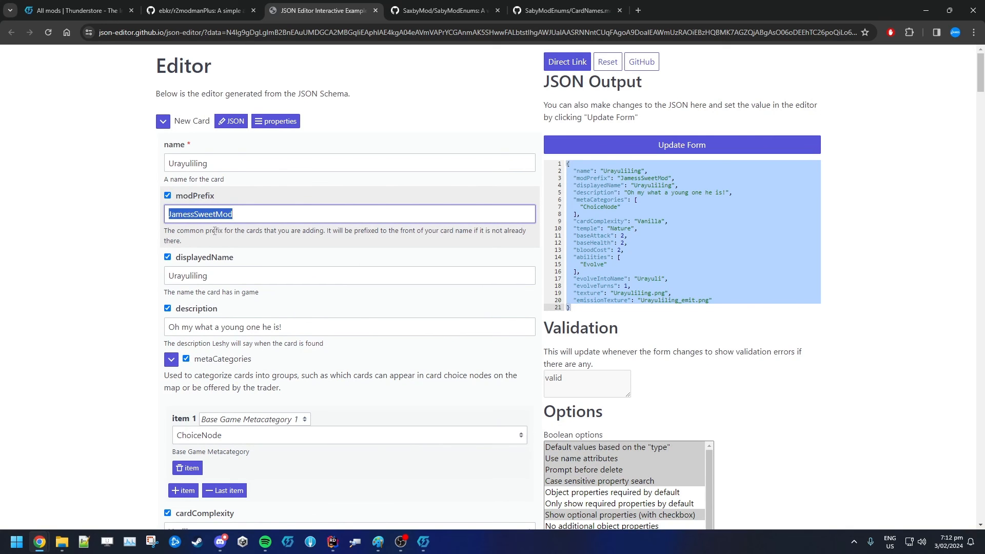
click(62, 541)
right_click(512, 229)
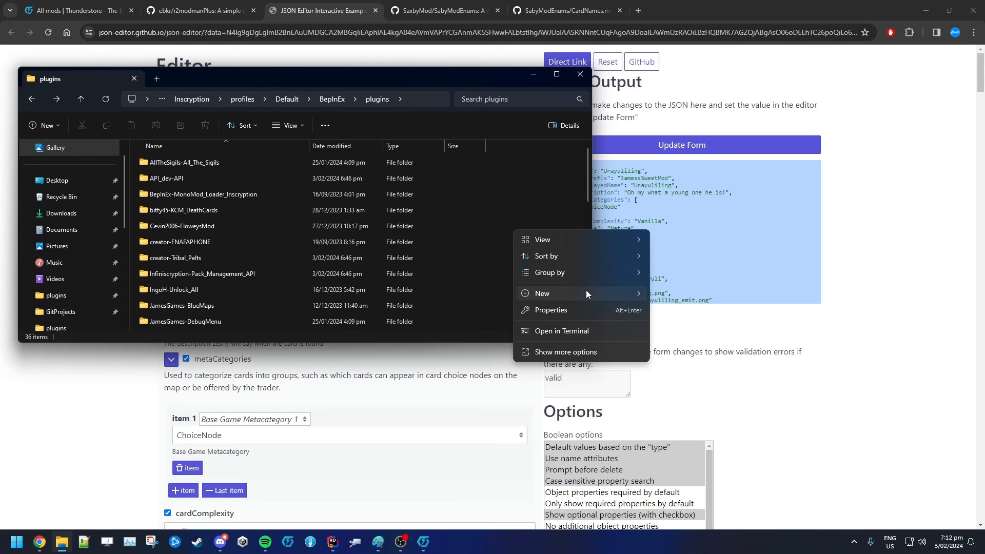
mouse_move(586, 291)
click(669, 295)
key(ctrl+v)
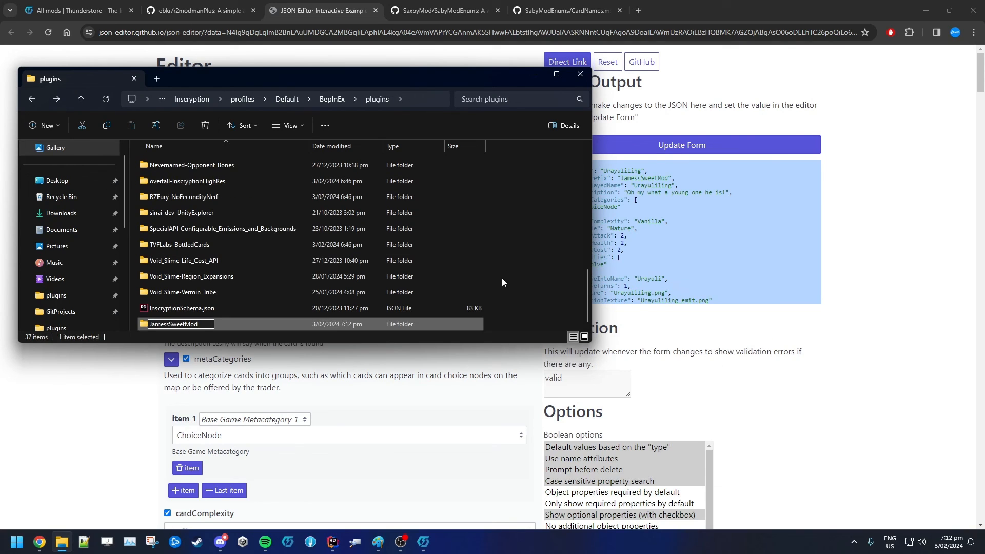
key(Return)
key(Return)
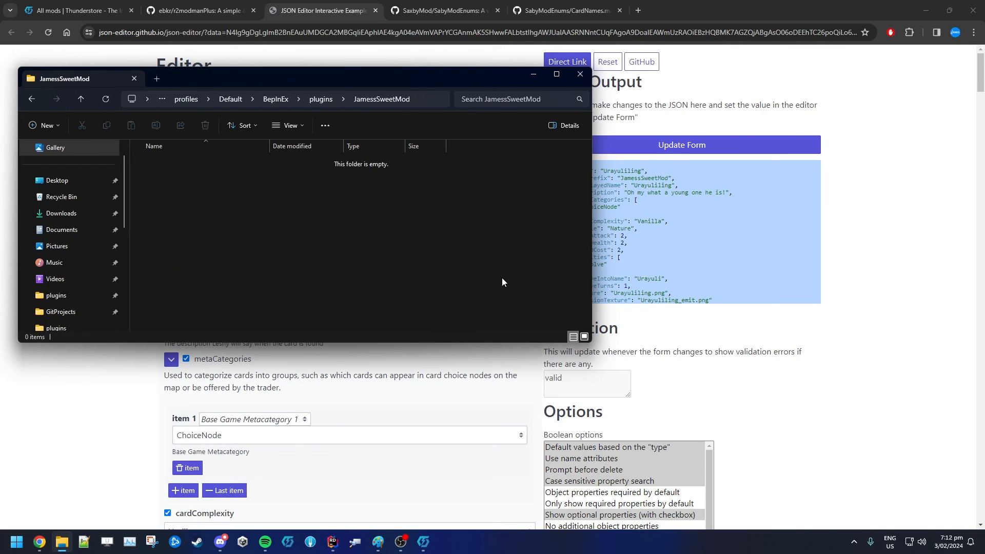
Create a new text document inside the JamessSweetMod folder
right_click(227, 205)
mouse_move(298, 286)
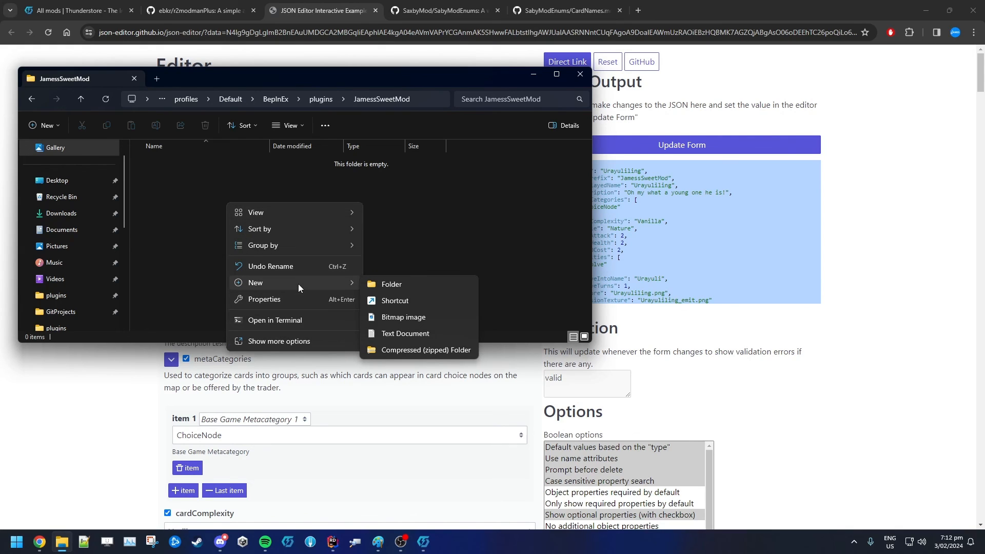
click(432, 331)
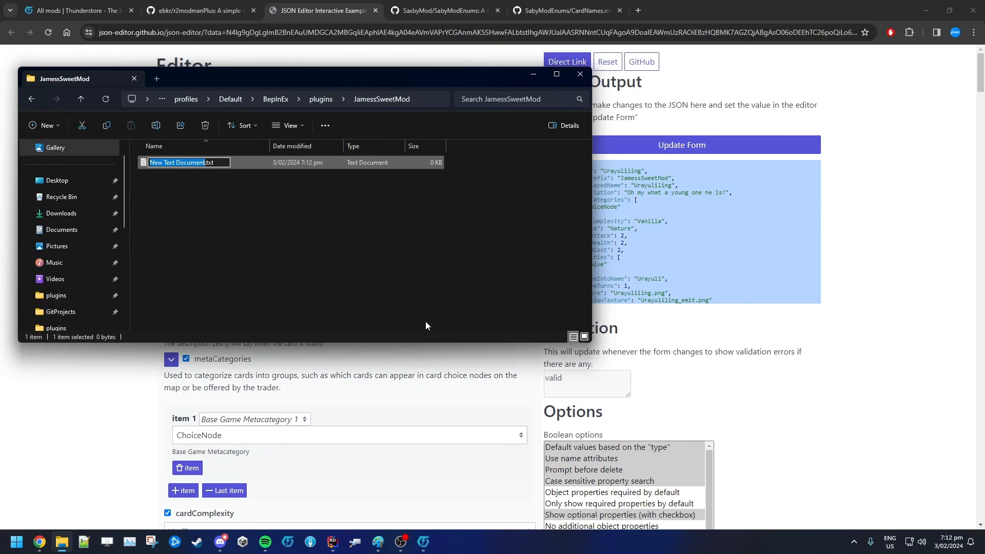
key(super)
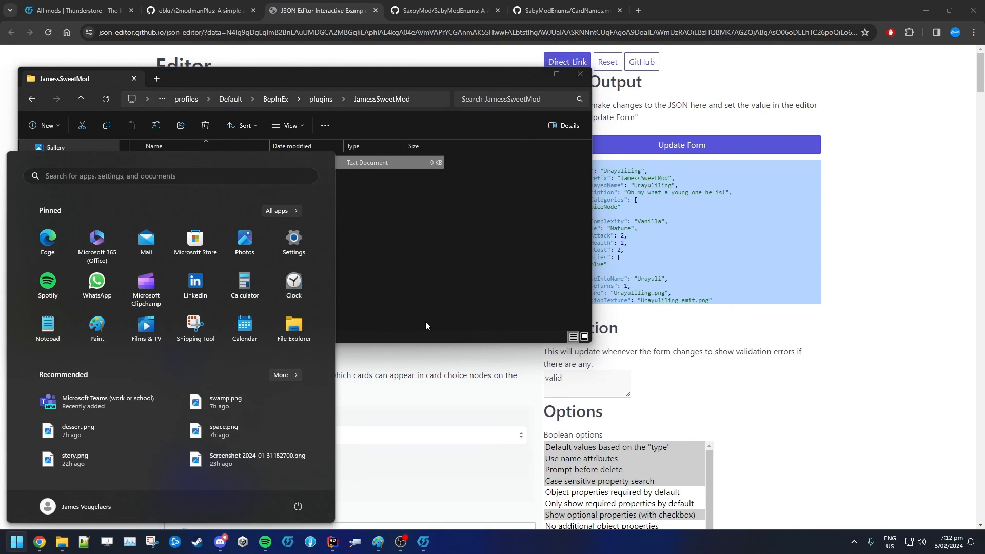
key(super)
Rename the text document to Urayuliling.jldr2 using the clipboard history, accepting the extension change
key(F2)
key(super+v)
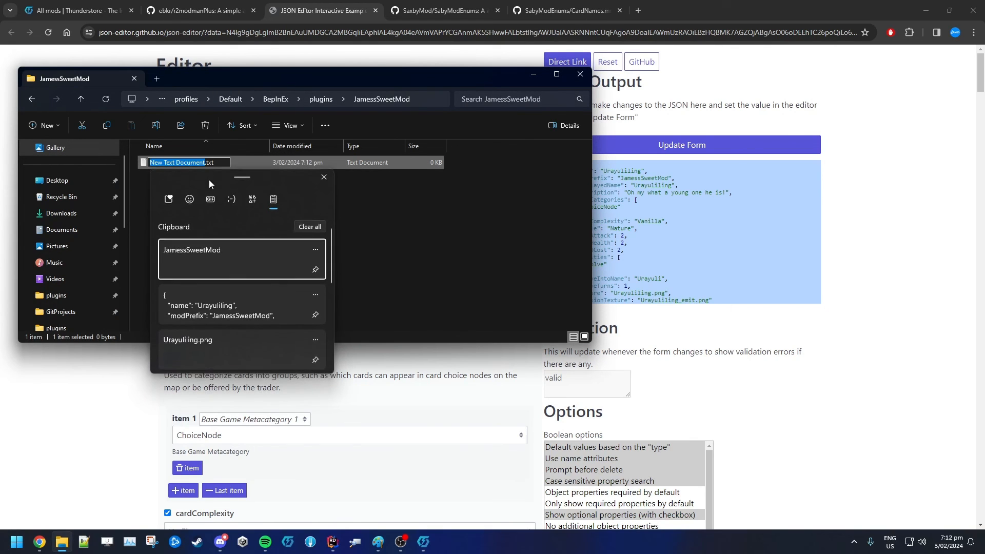
click(218, 352)
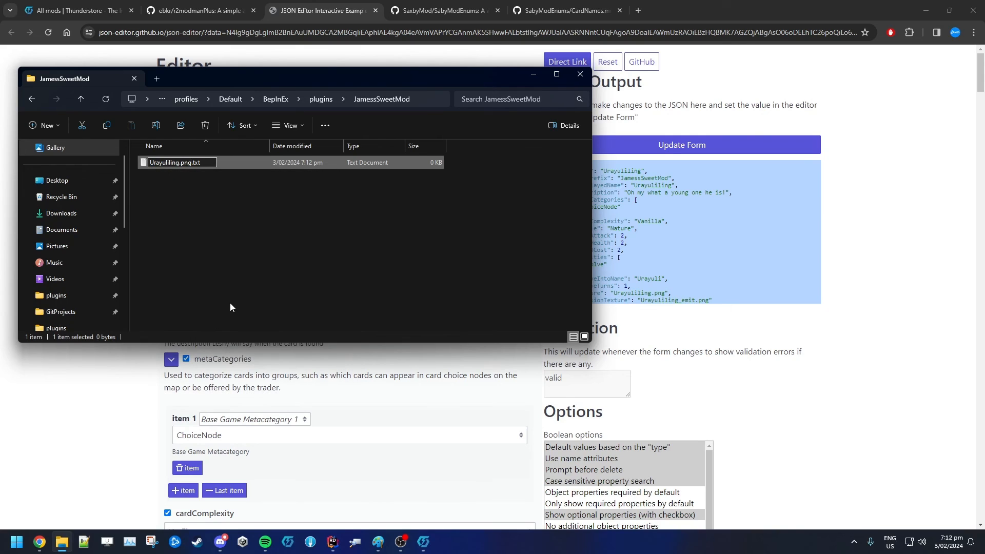
key(BackSpace)
key(BackSpace)
key(BackSpace)
key(BackSpace)
text(jldr2)
key(Delete)
key(Delete)
key(Delete)
key(Delete)
key(Return)
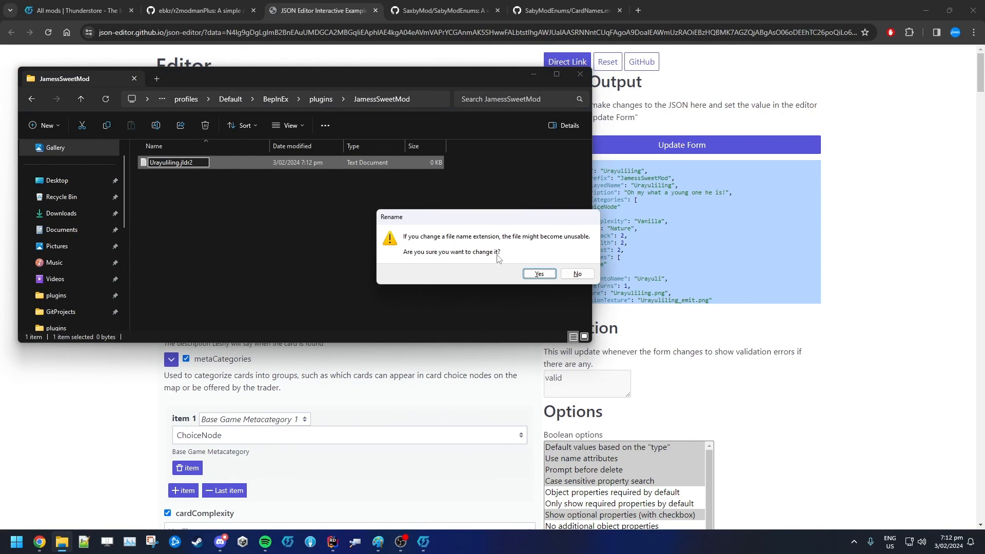
click(539, 273)
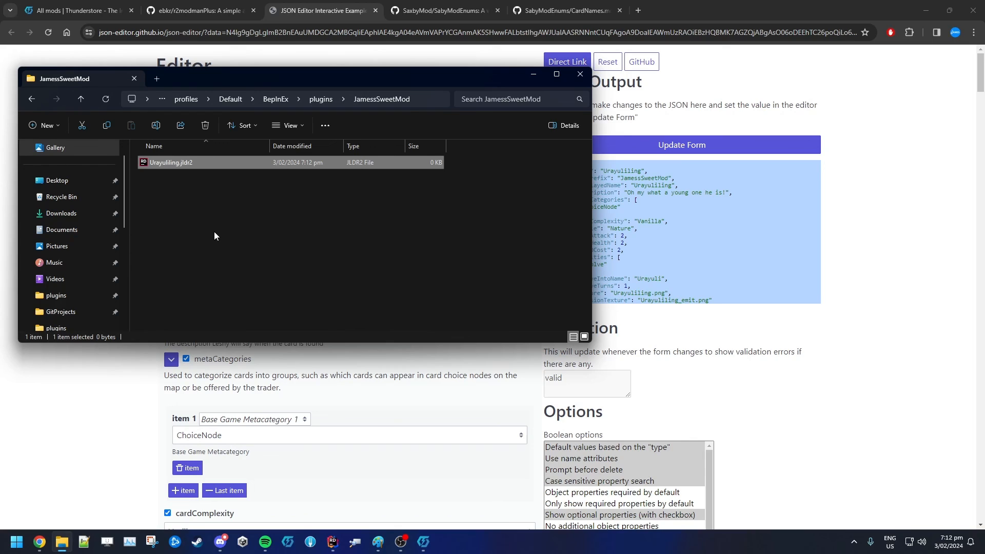
Open Urayuliling.jldr2 with Notepad just once
right_click(185, 163)
mouse_move(236, 214)
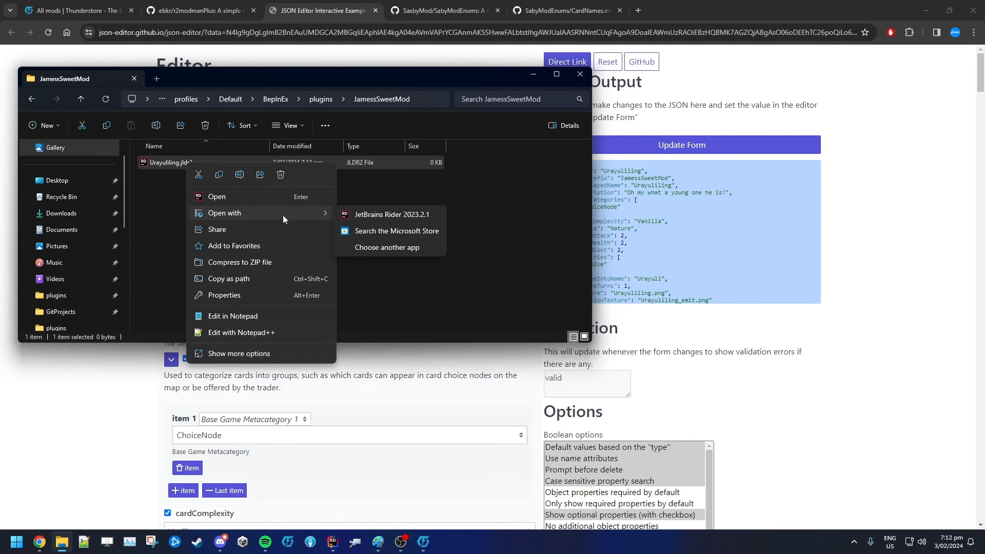
click(379, 247)
click(454, 271)
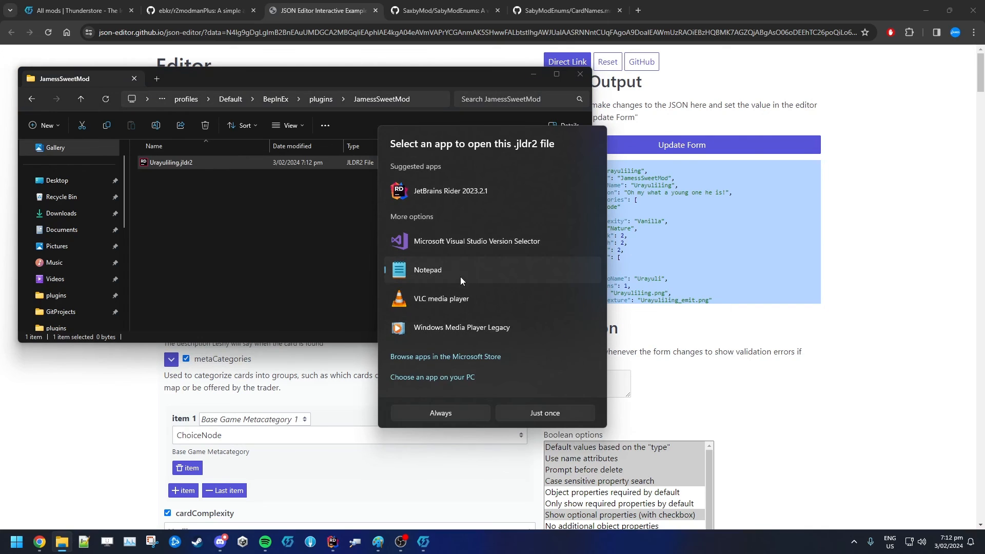
click(526, 417)
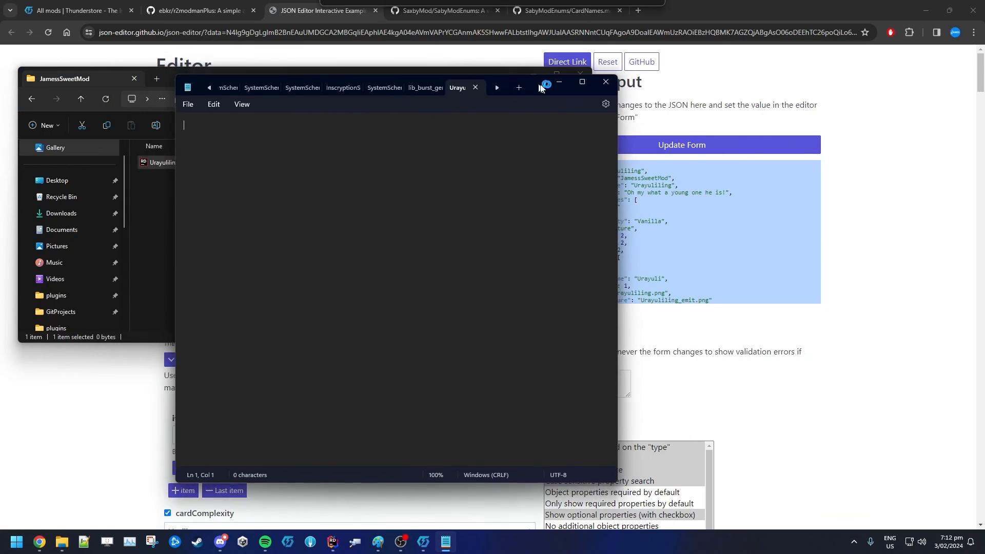
Copy the entire card JSON output from the editor and paste it into the Urayuliling.jldr2 file in Notepad
click(849, 246)
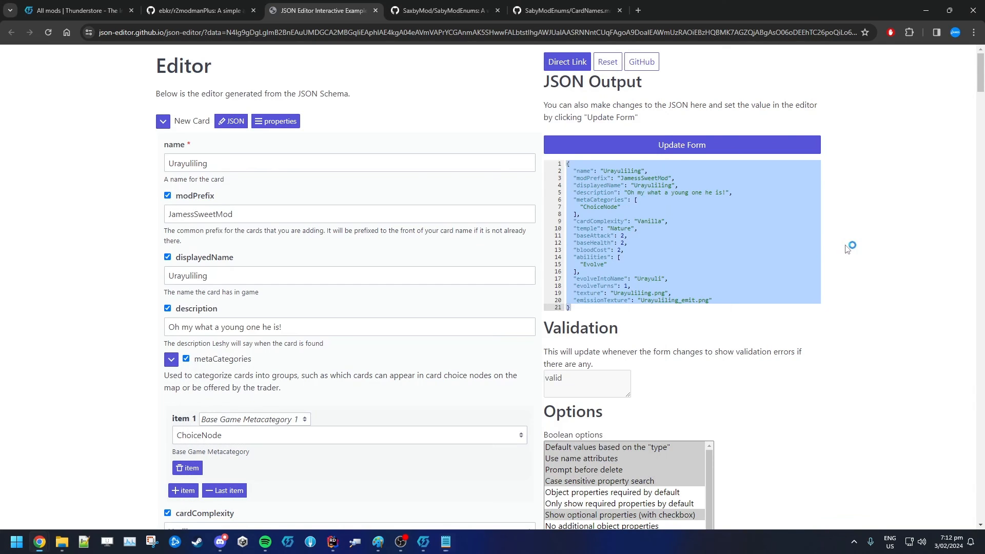
drag(568, 221, 636, 198)
drag(577, 307, 567, 163)
key(ctrl+c)
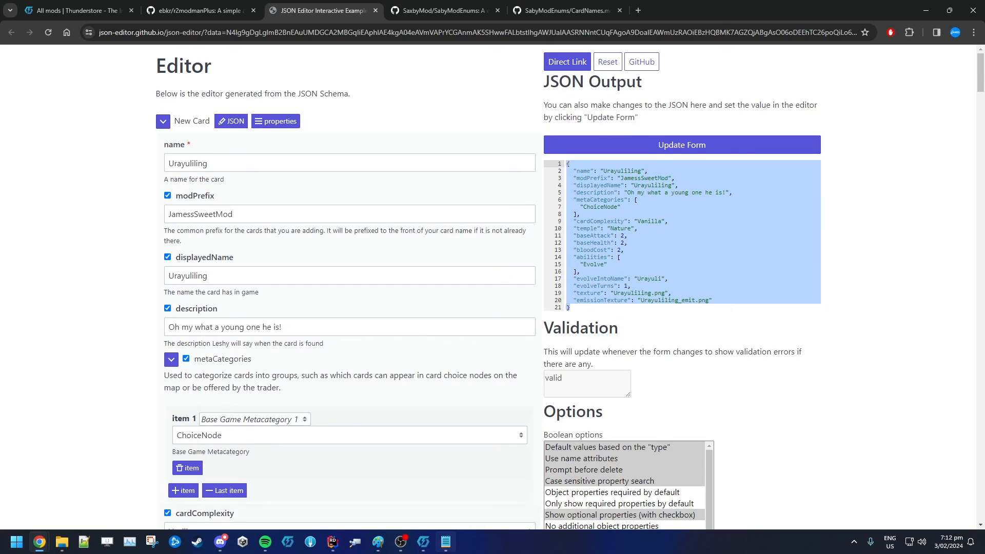
click(446, 542)
key(ctrl+v)
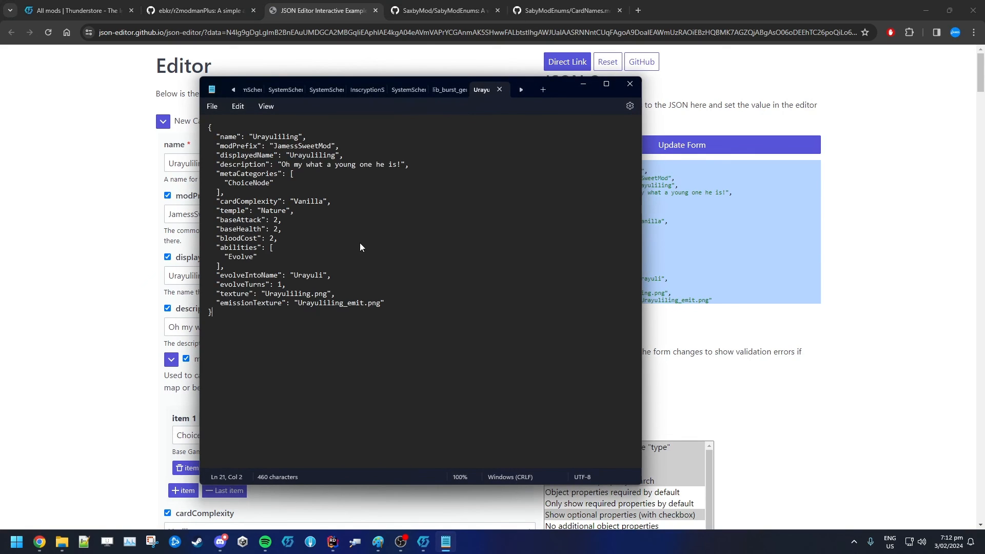